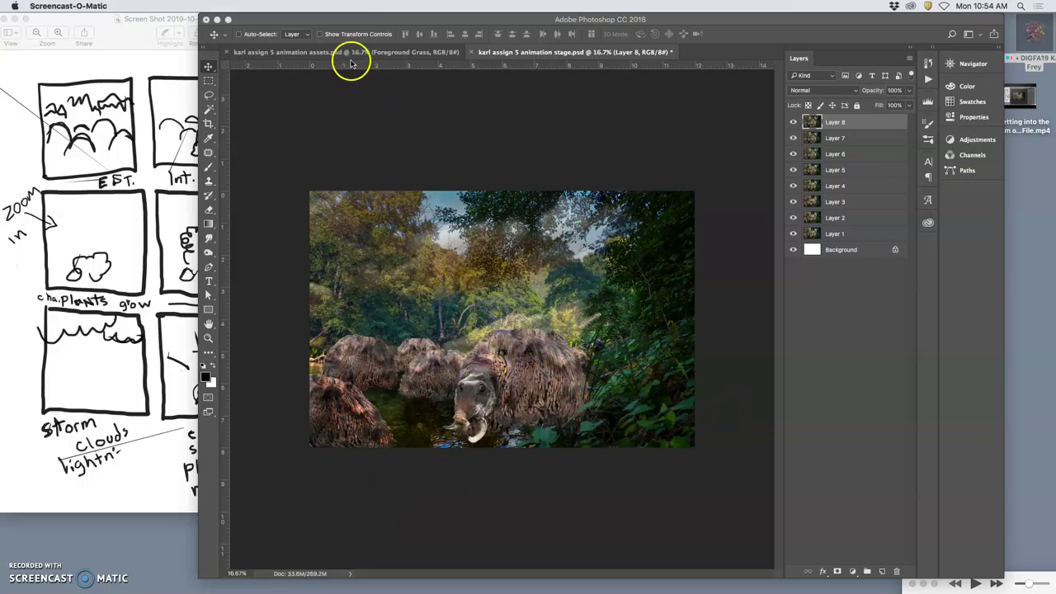
Glance at the assets document, return to the stage document, and hide Layers 8 through 1 one after another to preview the sequence backwards.
left_click(348, 54)
left_click(347, 52)
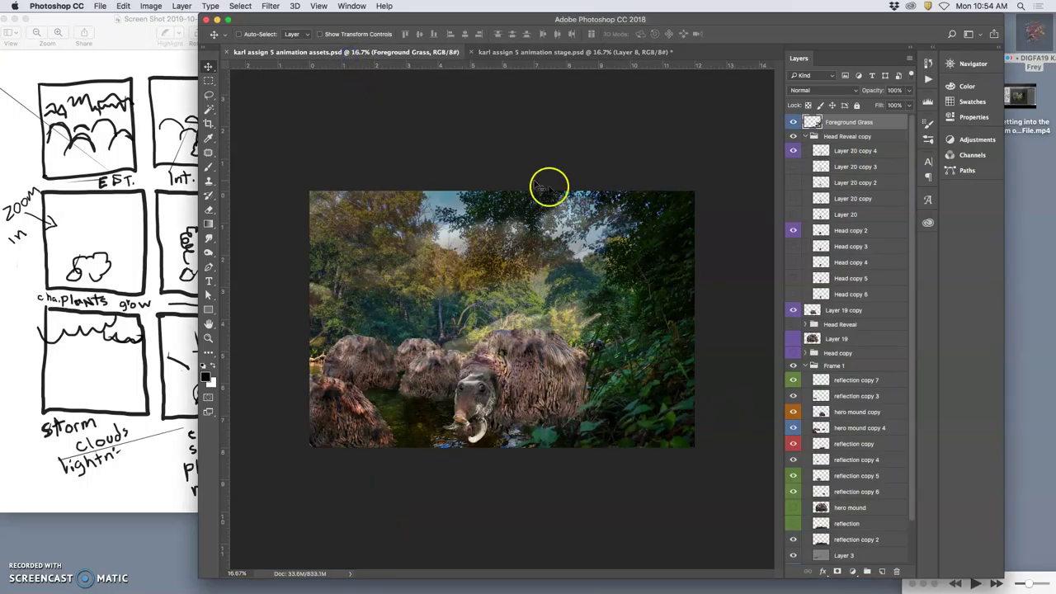
left_click(557, 56)
left_click(795, 123)
left_click(795, 138)
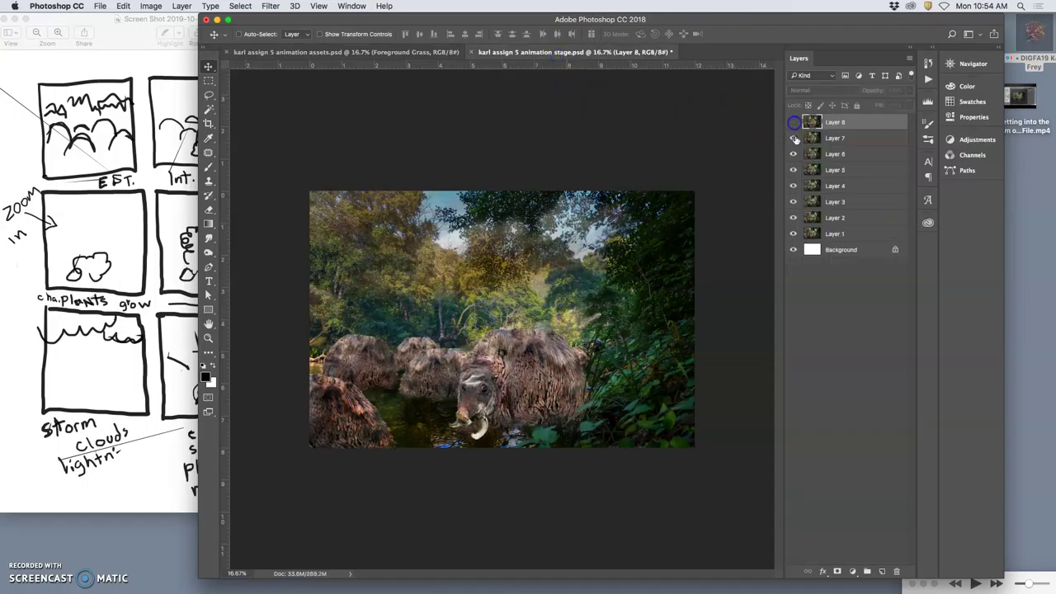
left_click(795, 155)
left_click(793, 155)
left_click(792, 170)
left_click(792, 202)
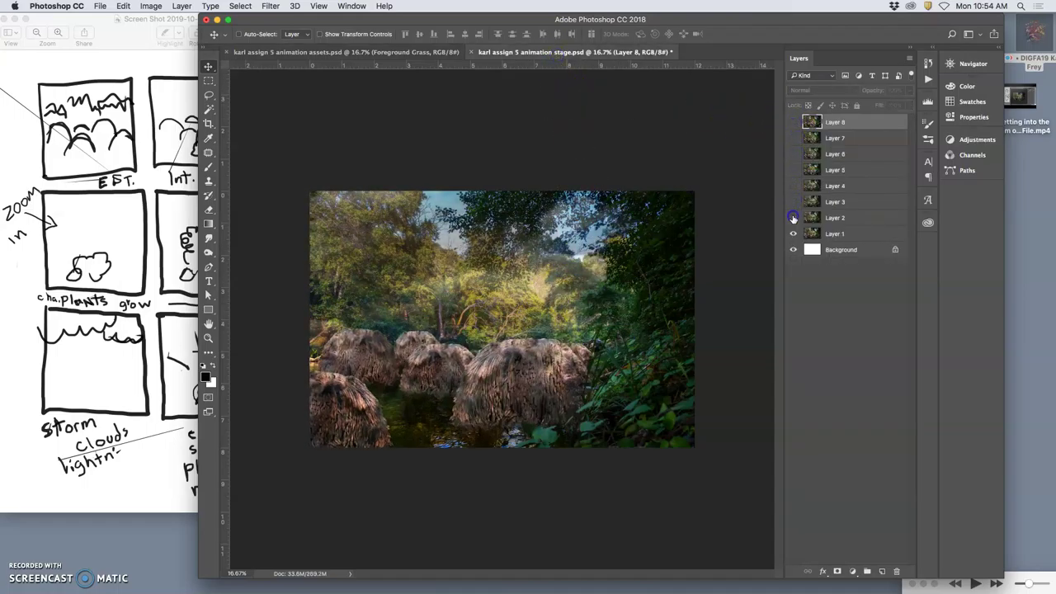
left_click(792, 217)
left_click(793, 233)
Show Layers 1 through 8 one by one to preview the head reveal in forward order.
left_click(793, 234)
left_click(792, 217)
left_click(793, 202)
left_click(793, 185)
left_click(793, 170)
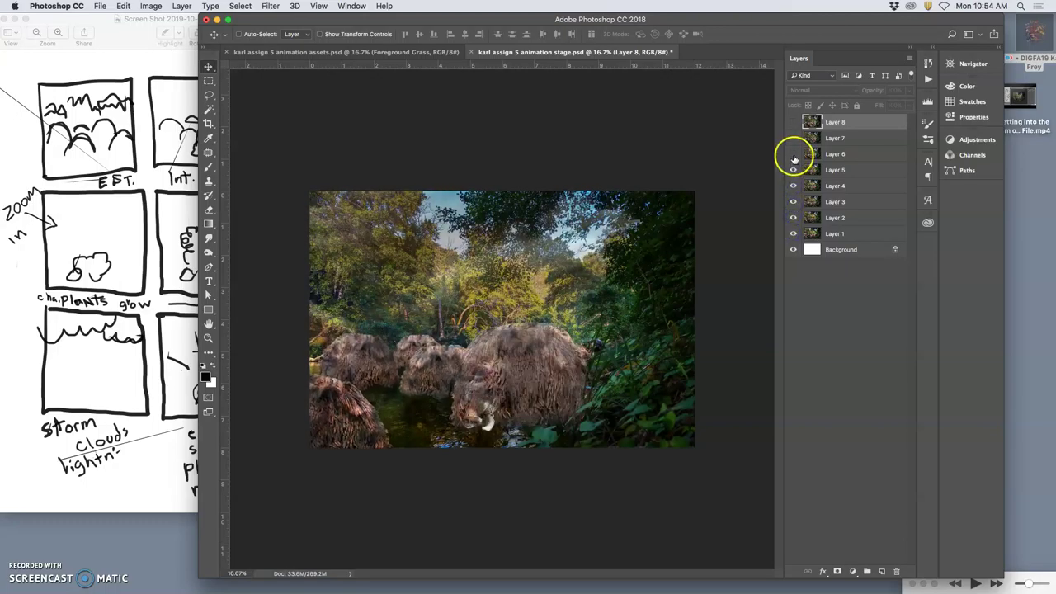
left_click(793, 155)
left_click(792, 138)
left_click(793, 122)
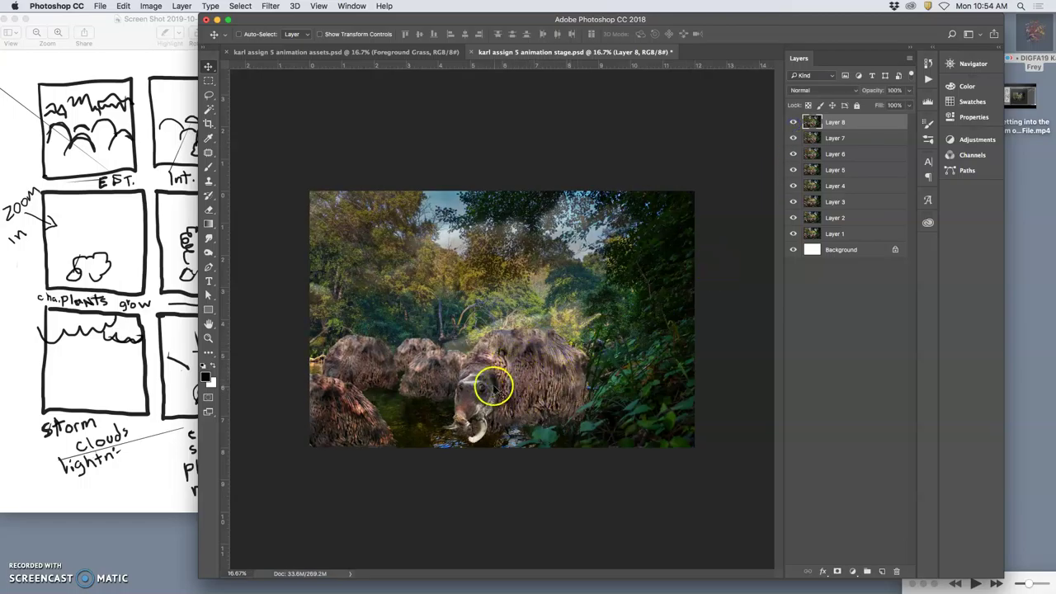
Hide Layers 8 through 5 one by one and show them again to review the last frames.
left_click(793, 123)
left_click(793, 138)
left_click(793, 154)
left_click(793, 169)
left_click(792, 154)
left_click(793, 138)
left_click(793, 122)
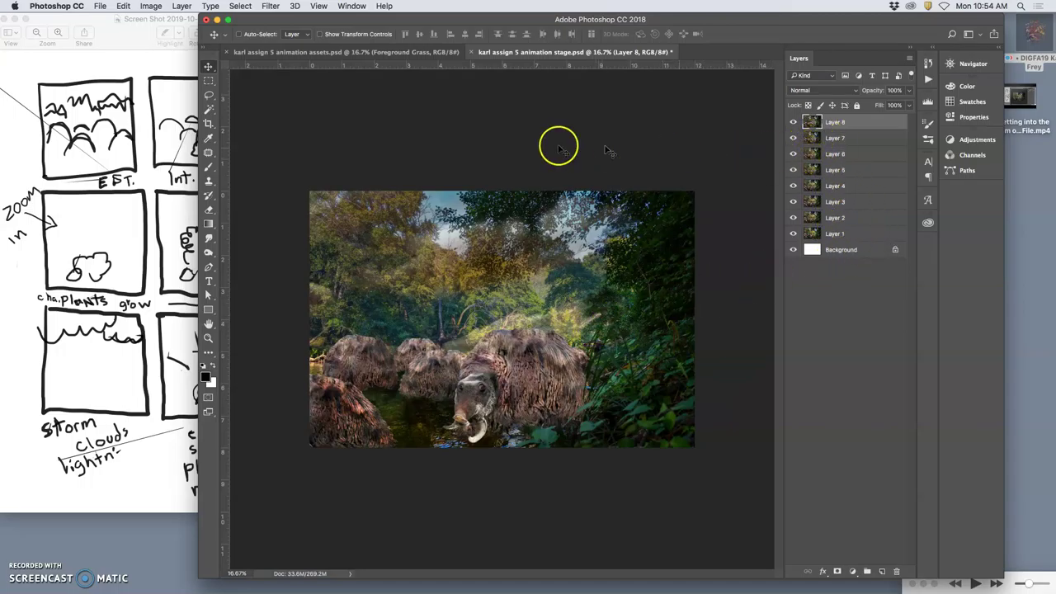
Show the Timeline, make frames from the layers, and delete the blank white first frame.
left_click(351, 6)
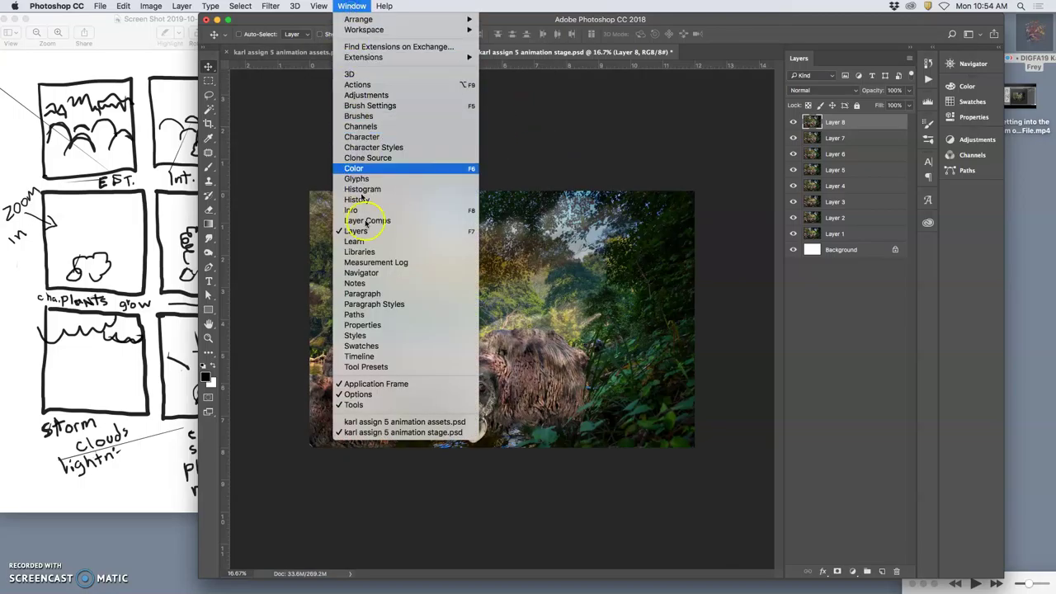
left_click(357, 356)
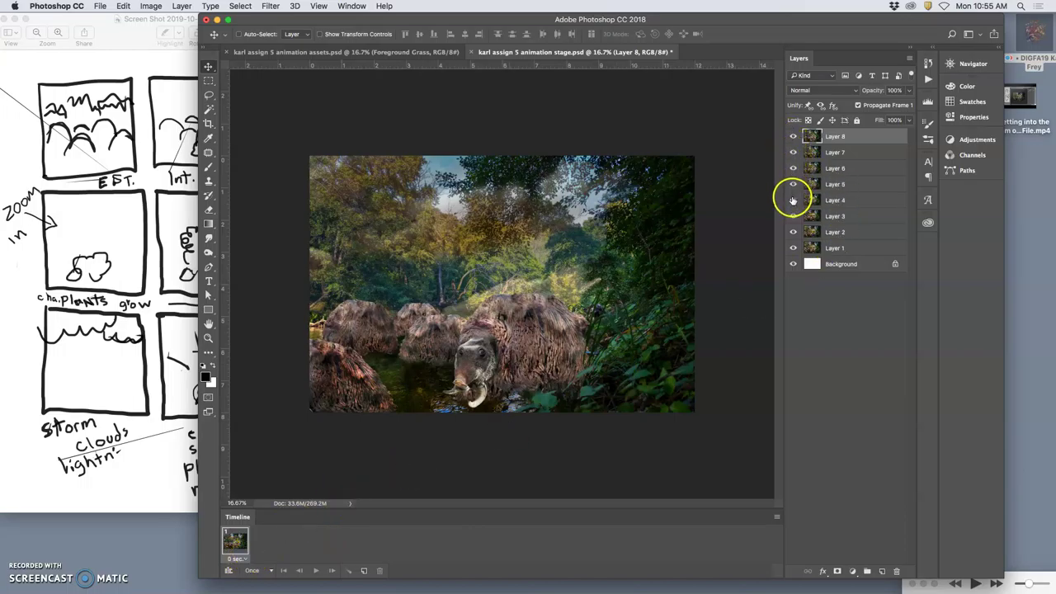
left_click(778, 517)
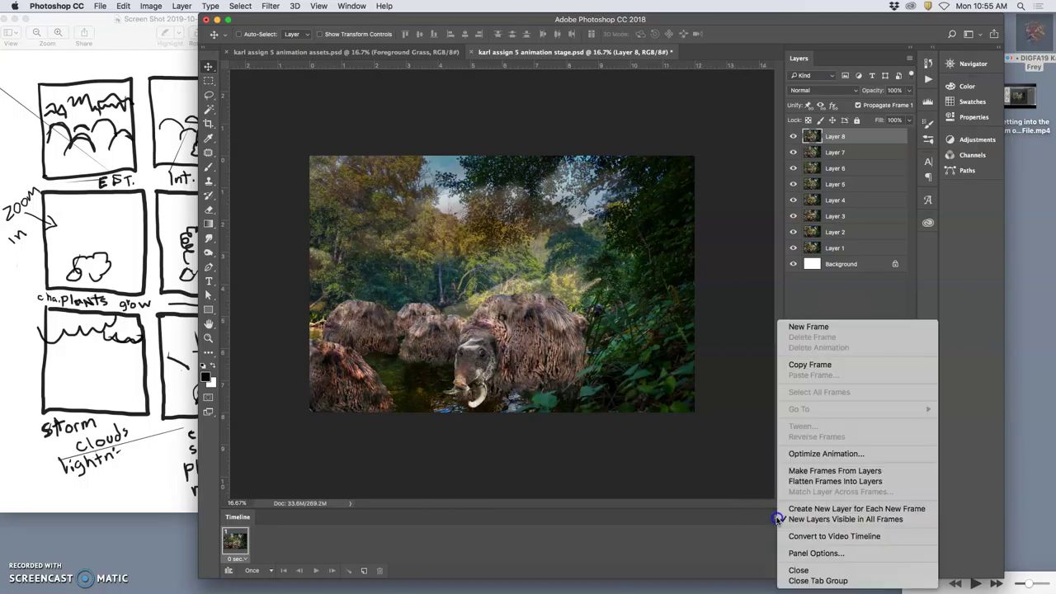
left_click(833, 472)
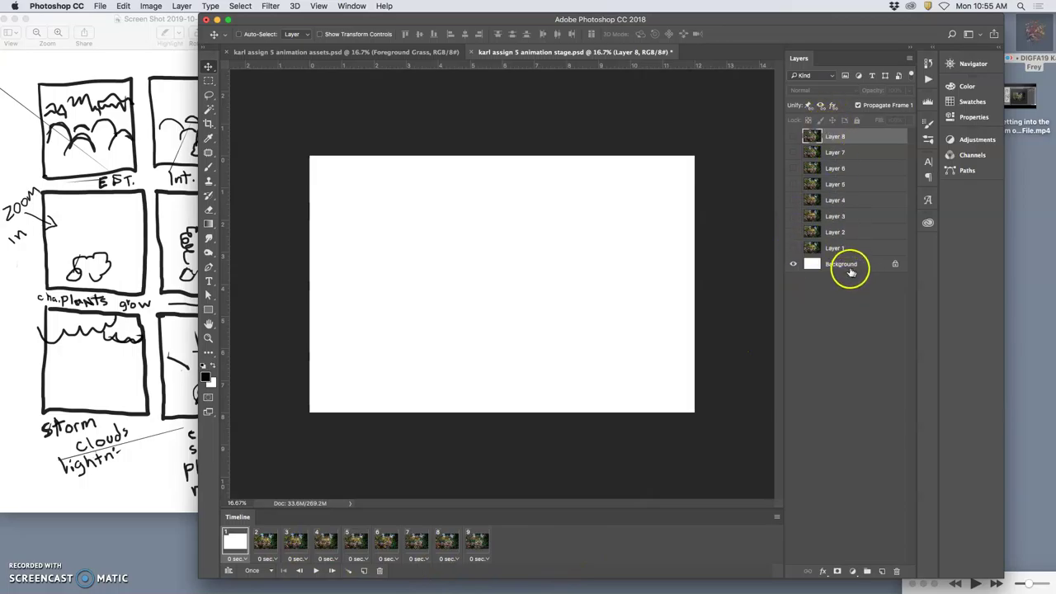
left_click_drag(233, 544, 381, 573)
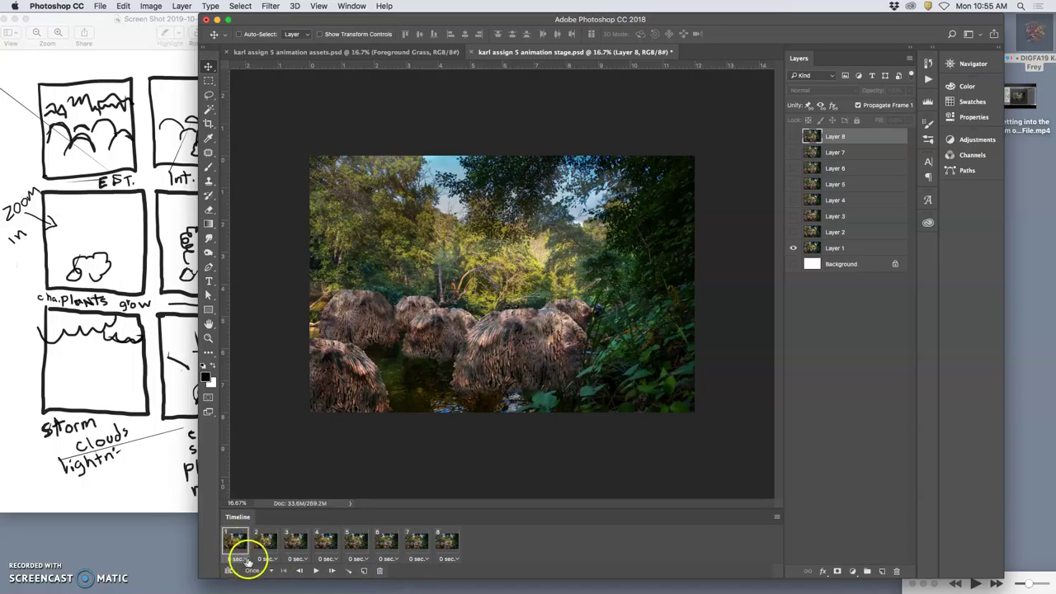
Select all eight animation frames and set their frame delay to 0.3 seconds.
left_click(447, 543, "shift")
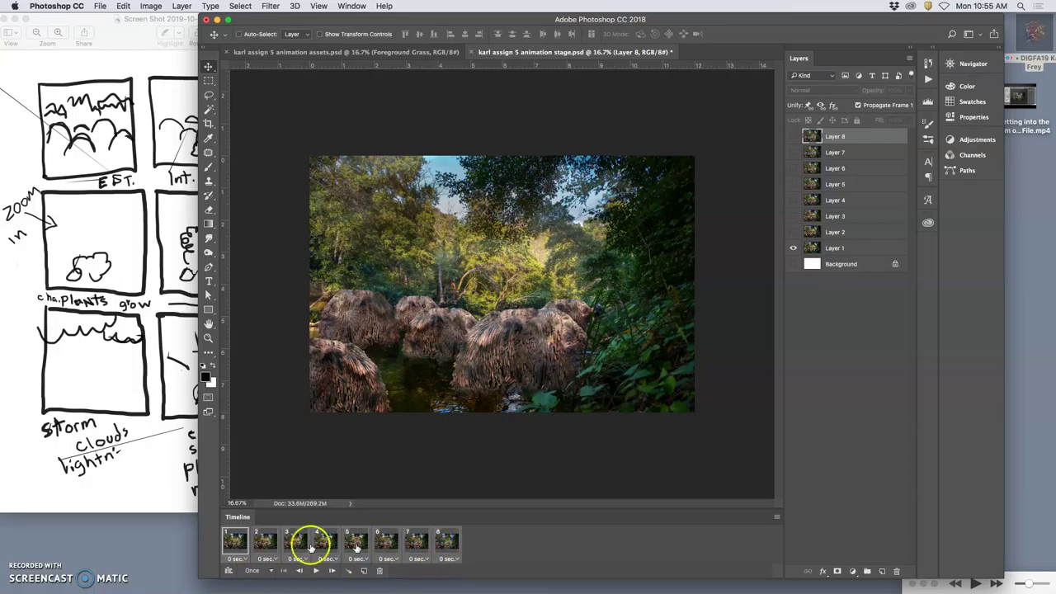
left_click(457, 559)
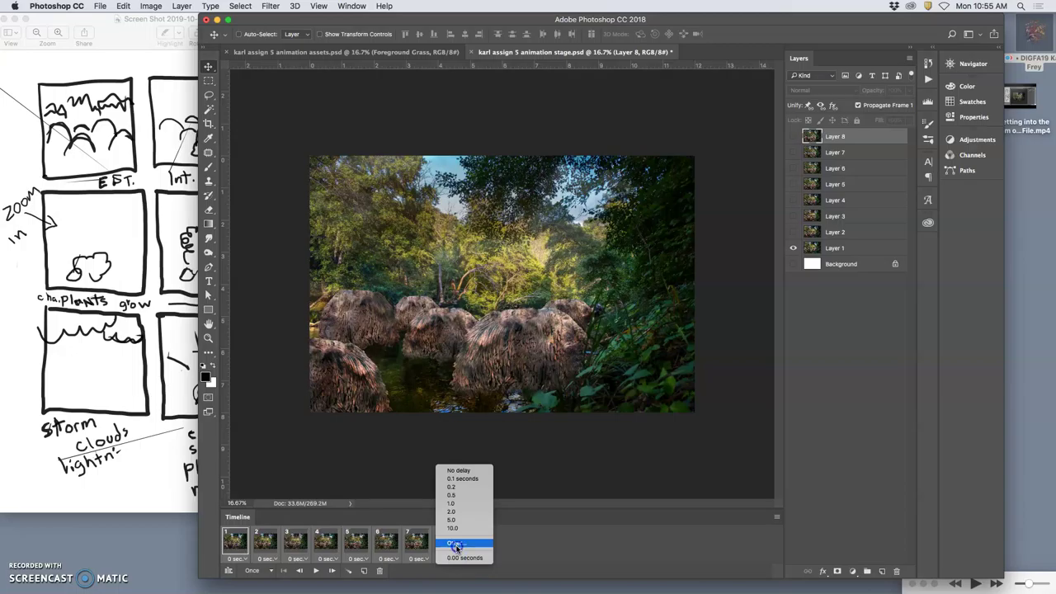
left_click(456, 545)
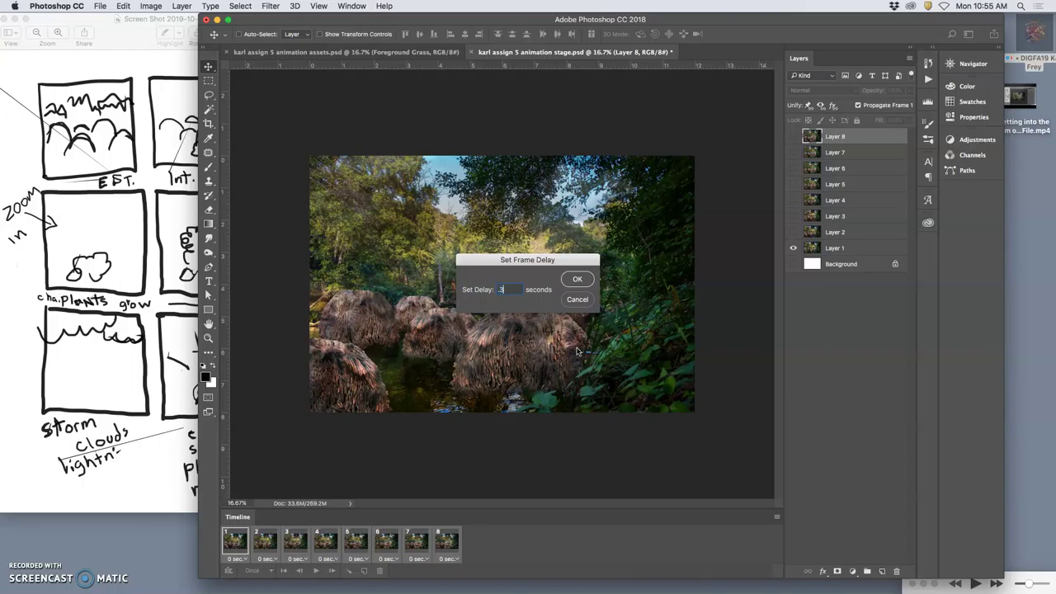
type("3")
double_click(500, 289)
left_click(576, 279)
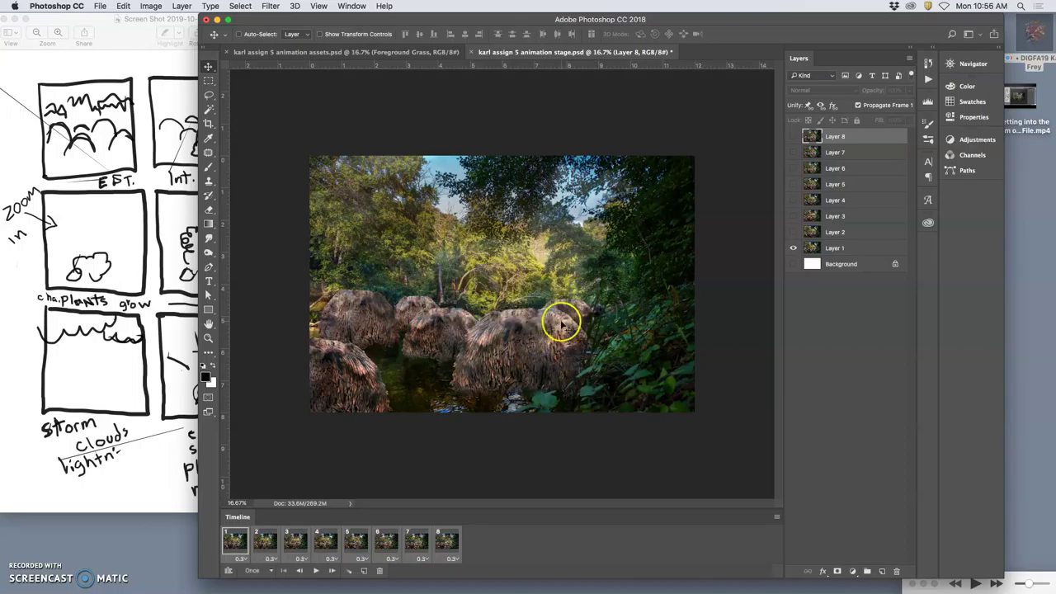
Set the animation looping to Forever and play it.
left_click(262, 569)
left_click(262, 545)
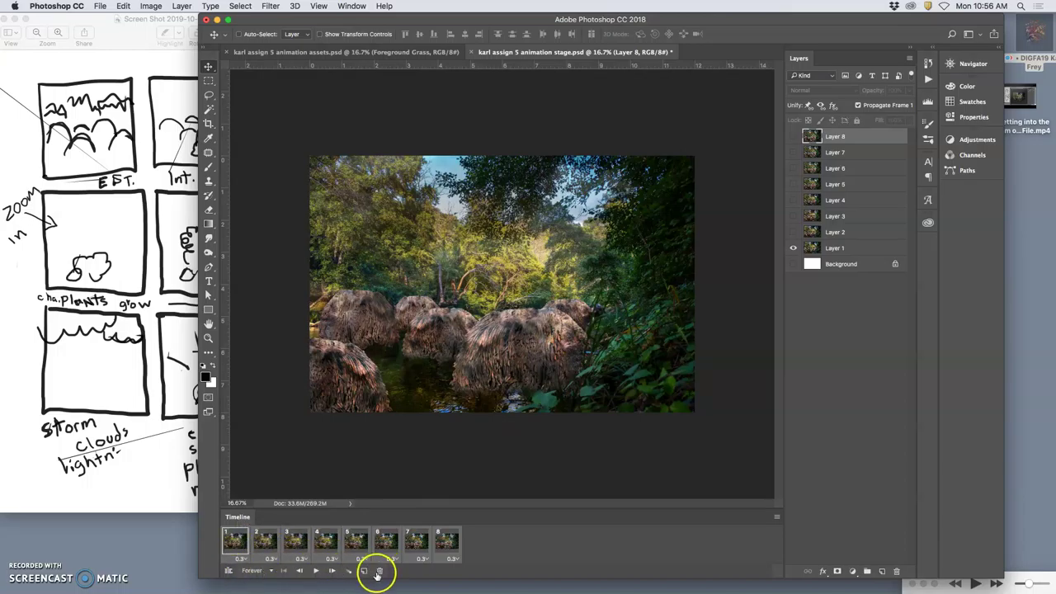
left_click(317, 571)
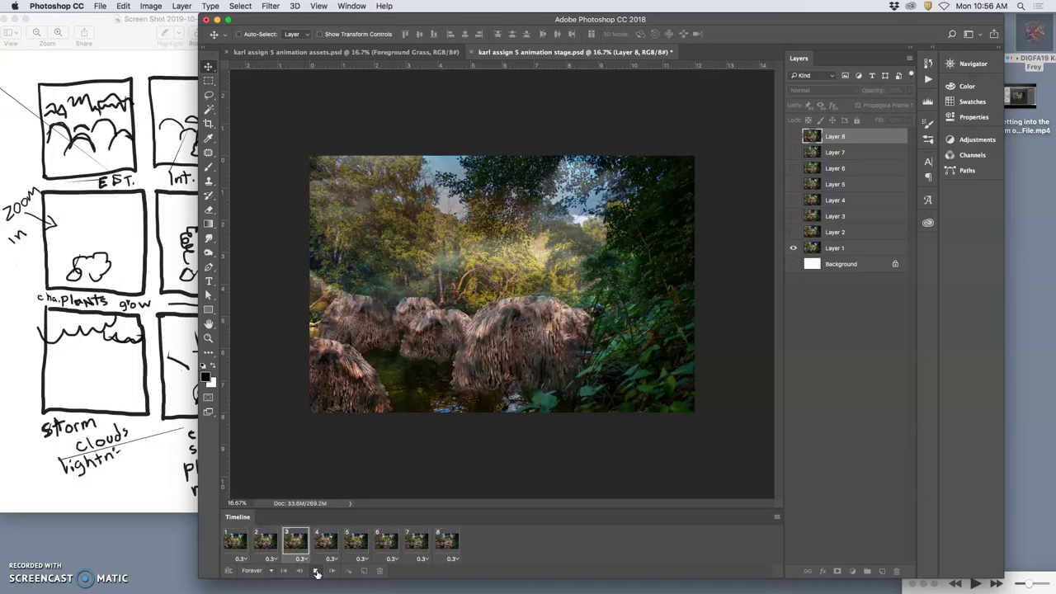
Switch to the storyboard sketch in Preview to review it, return to Photoshop, and stop the animation playback.
left_click(165, 273)
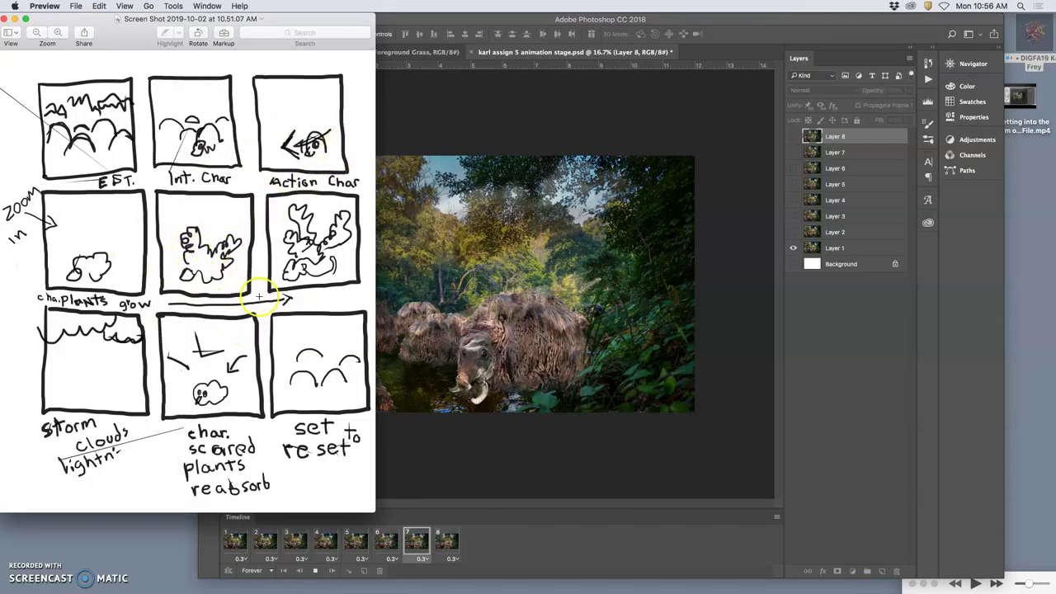
left_click(396, 483)
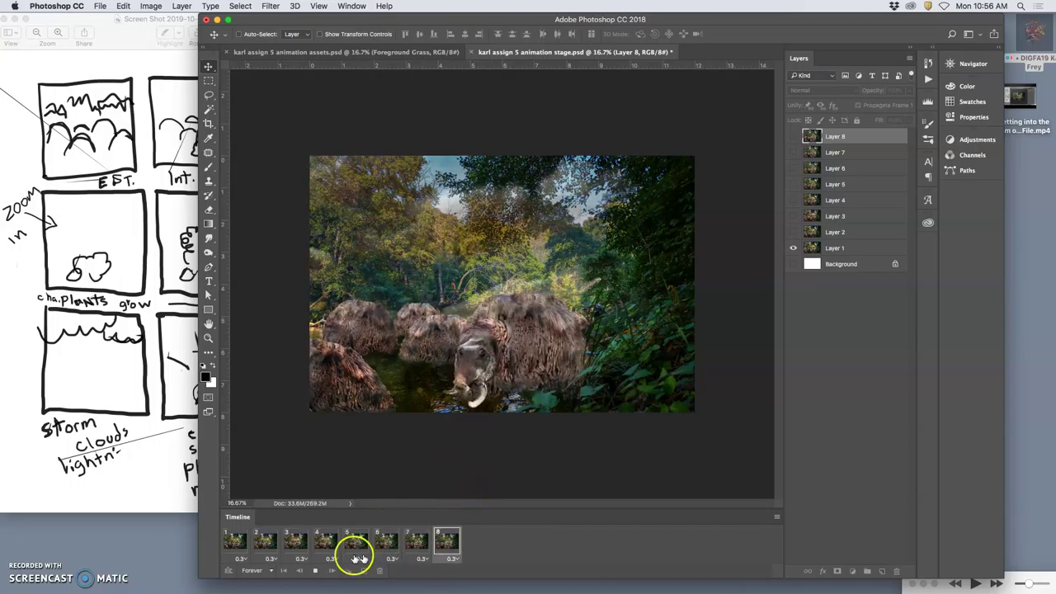
left_click(316, 570)
Select frames 1 through 8, delete them from the timeline, and save the stage document.
left_click(448, 543)
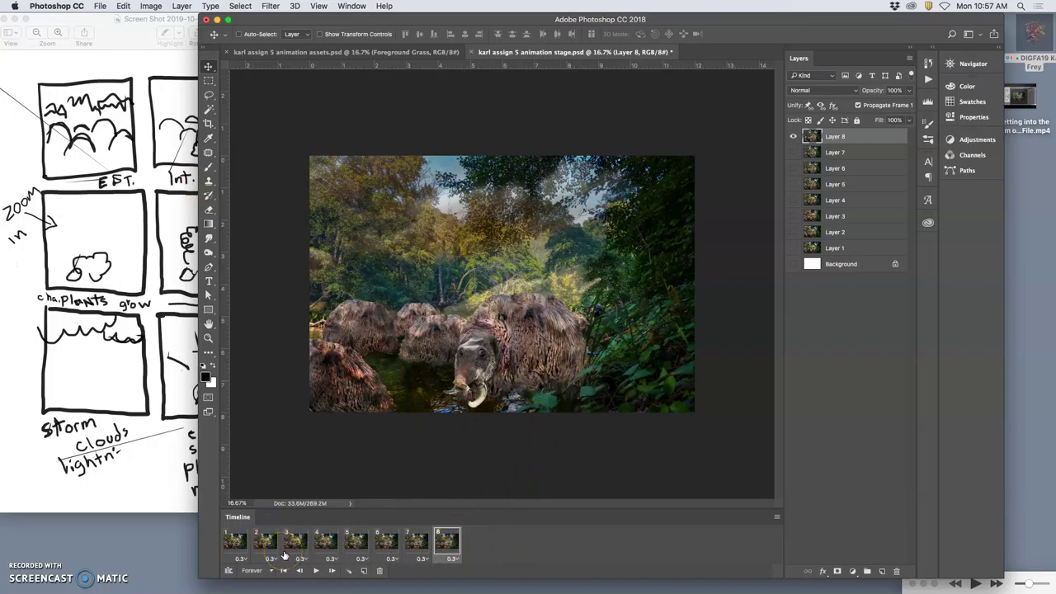
left_click(244, 553)
left_click(233, 542, "shift")
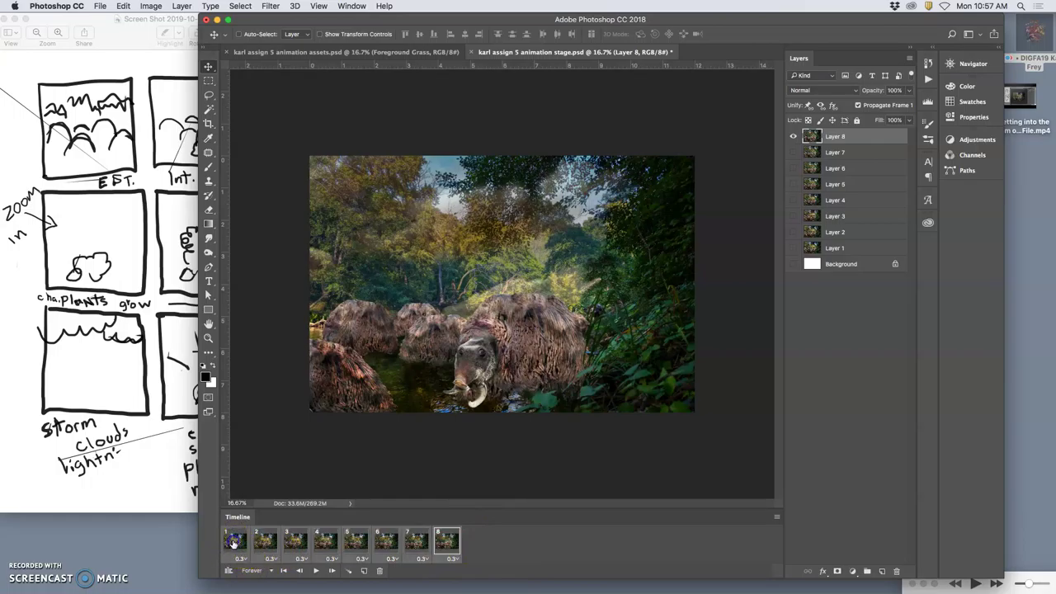
left_click(380, 571)
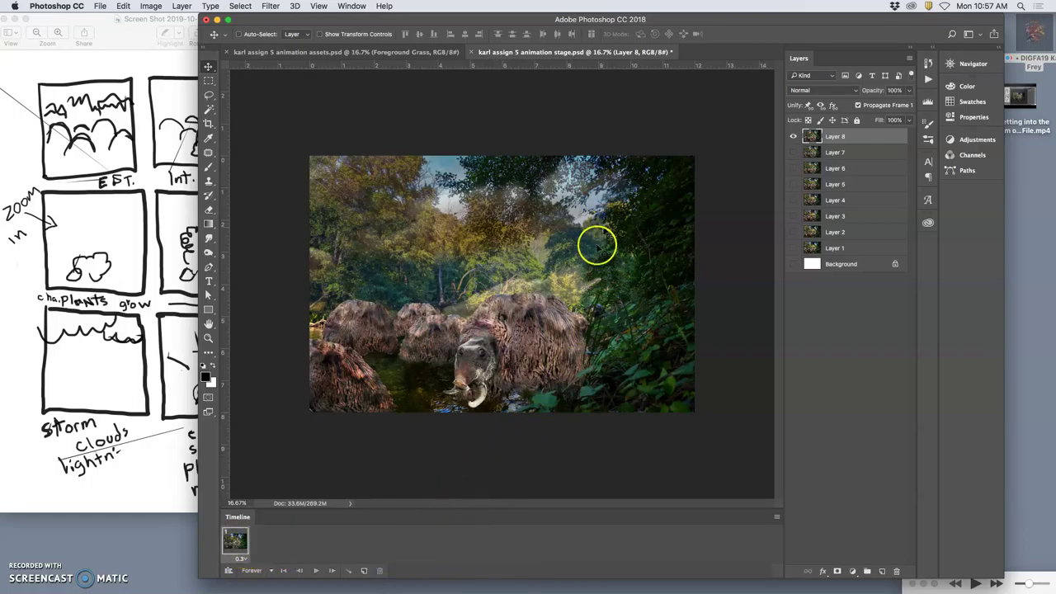
key("super+s")
Switch to the animation assets document, review the storyboard sketch in Preview, and return to Photoshop.
key("ctrl+Tab")
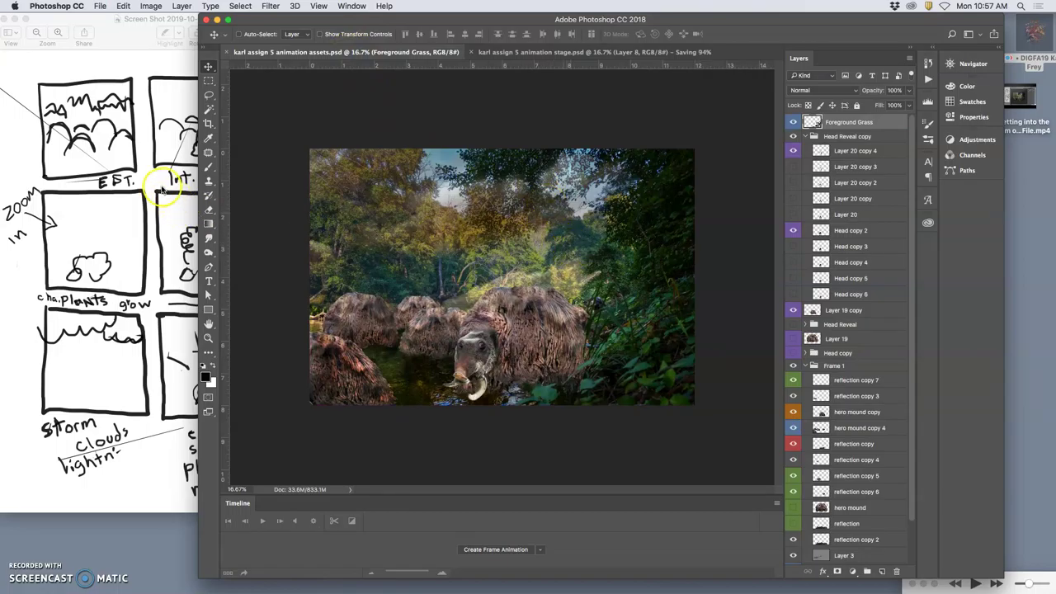
left_click(162, 188)
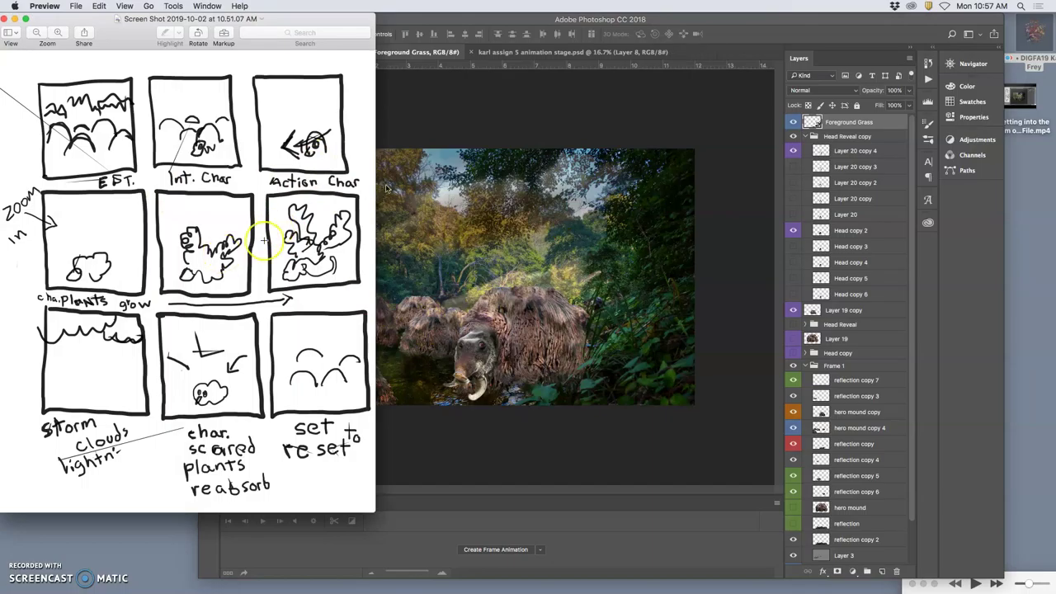
left_click(475, 145)
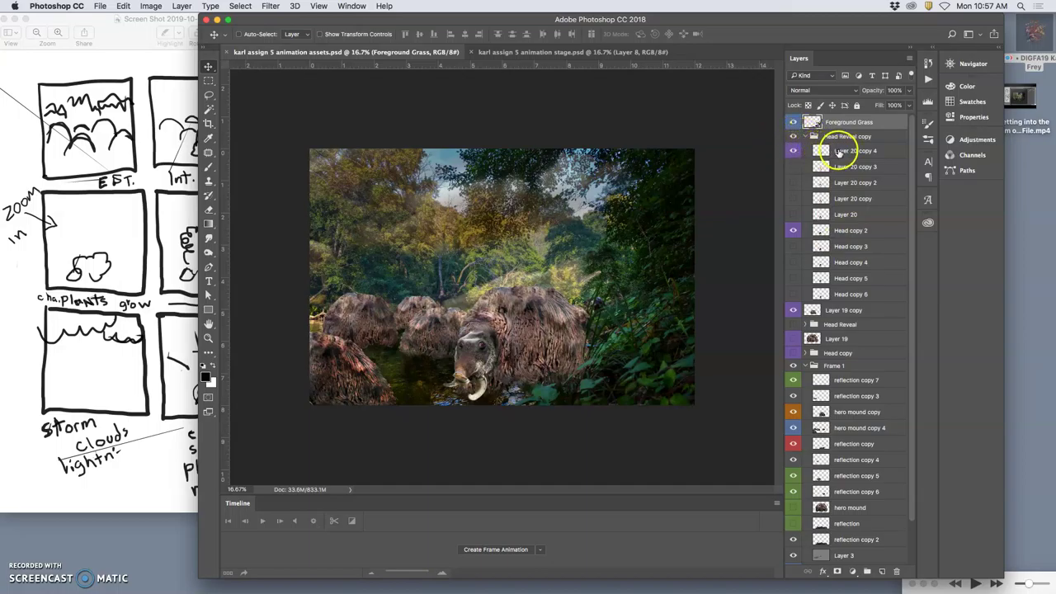
Select Layer 20 copy 4 in the Head Reveal copy group, check its visibility, and reduce its opacity to 67%.
left_click(838, 152)
left_click(793, 151)
left_click(794, 151)
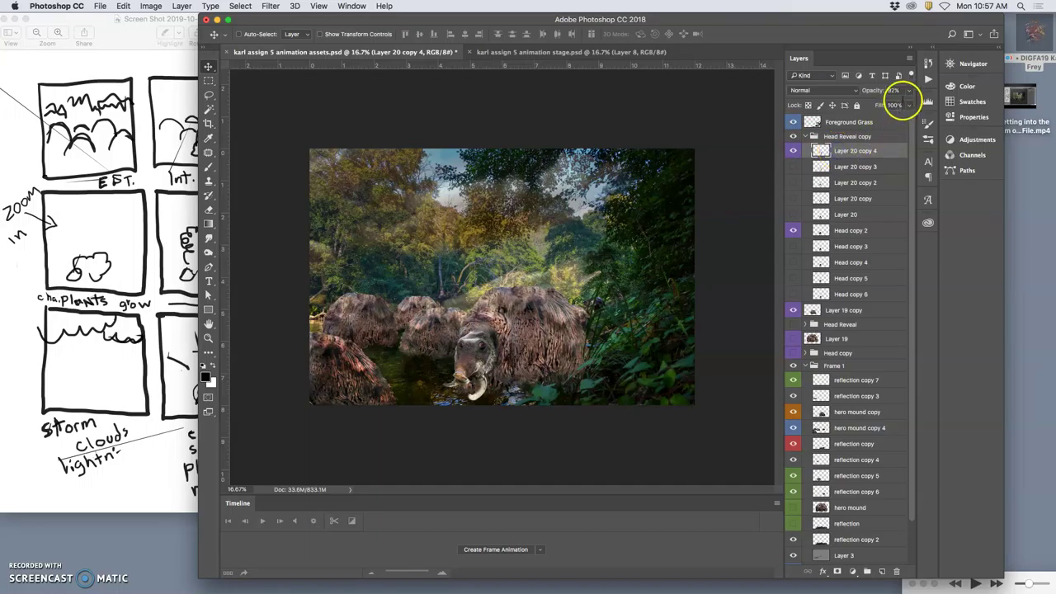
left_click(908, 91)
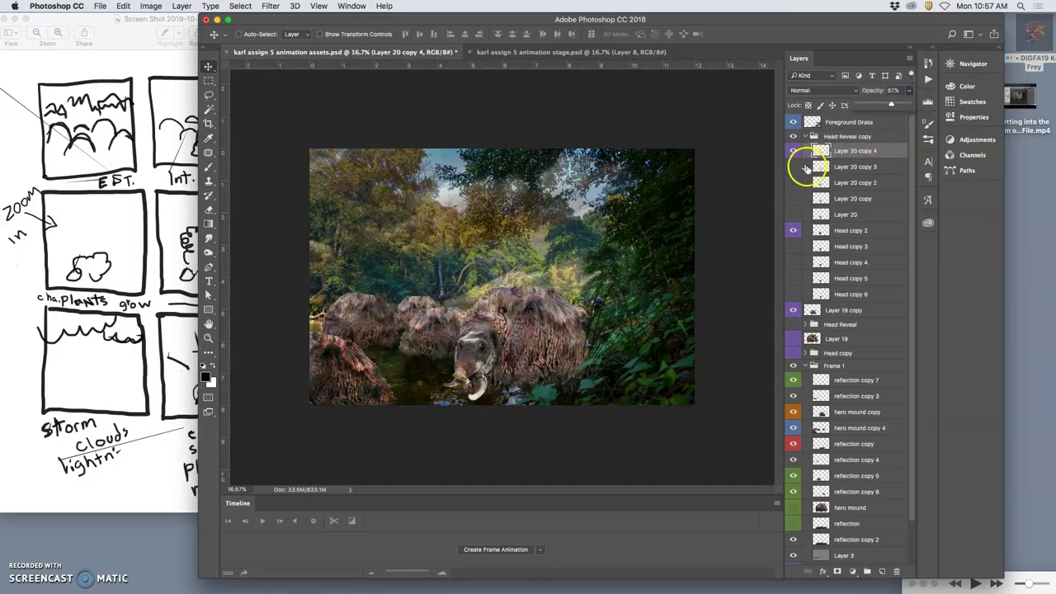
Duplicate the Head copy 2 layer and hide the original.
left_click(825, 230)
key("ctrl+t")
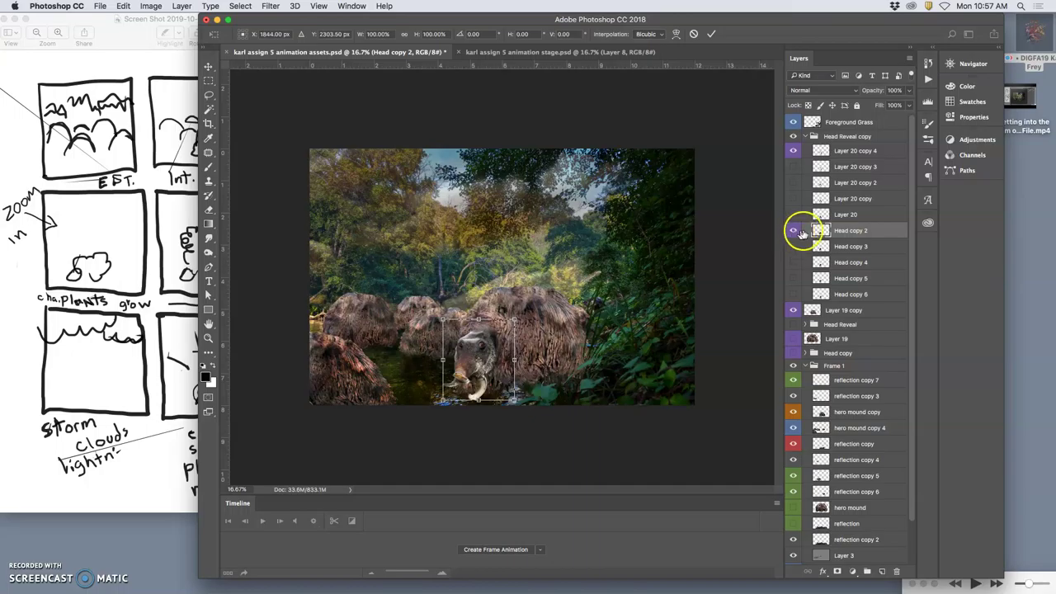
key("Return")
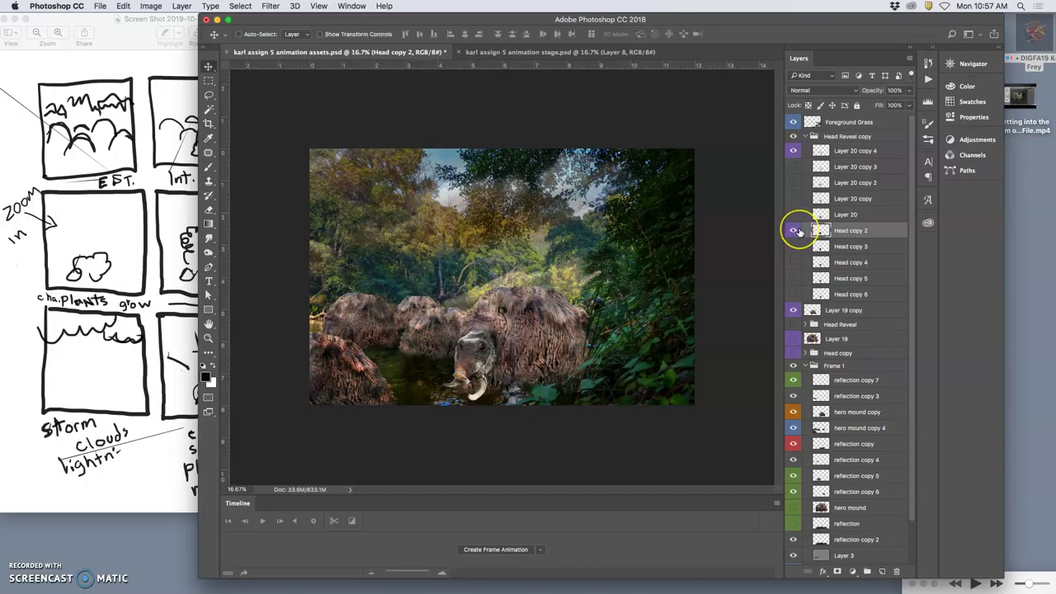
key("super+j")
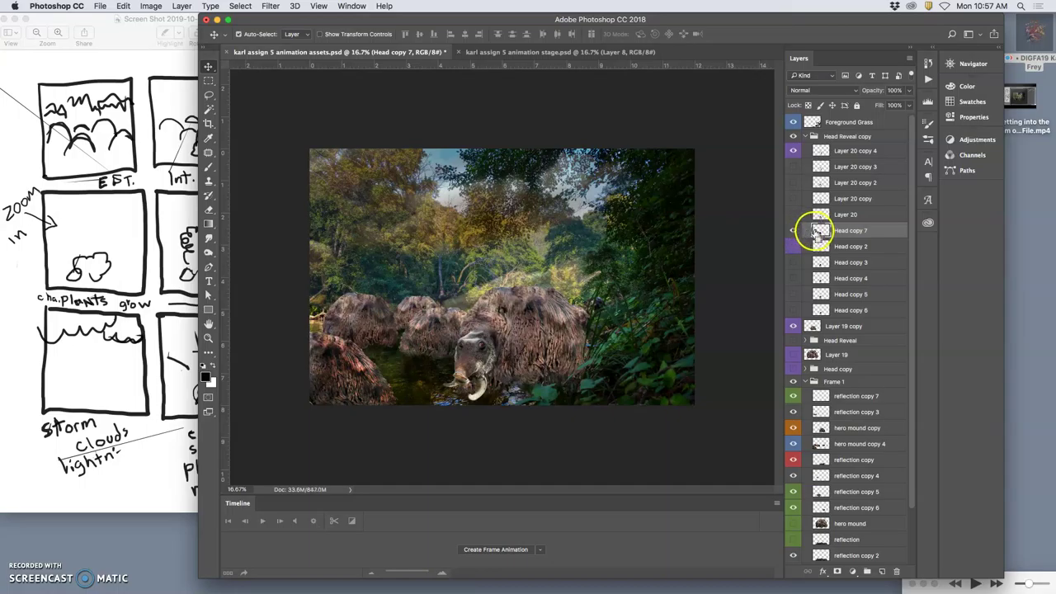
Free-transform the duplicated head to 104.94% width and 100.62% height with a 2.90° rotation.
key("ctrl+t")
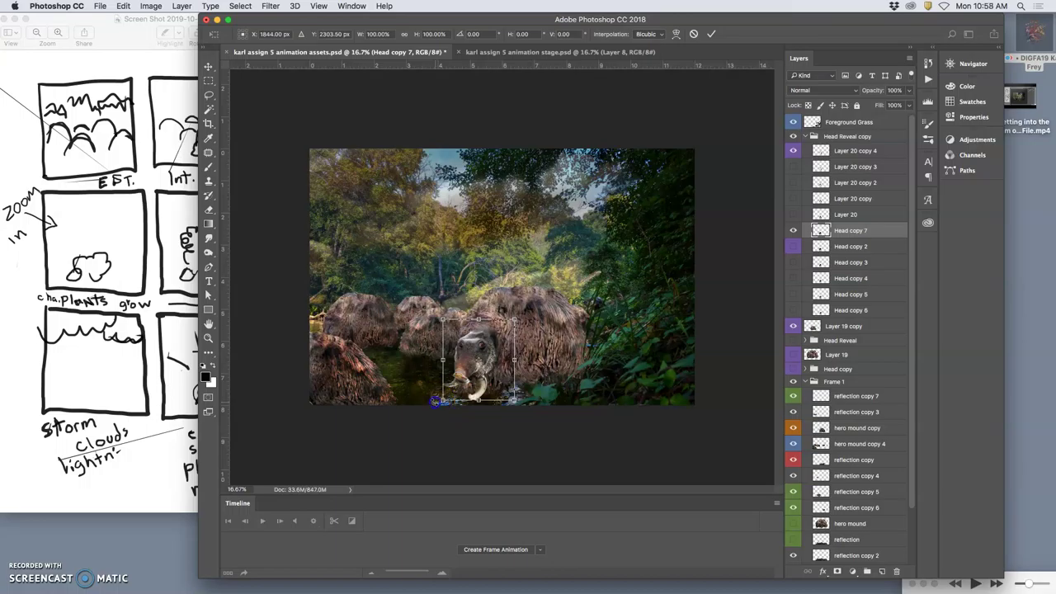
left_click_drag(434, 402, 432, 400)
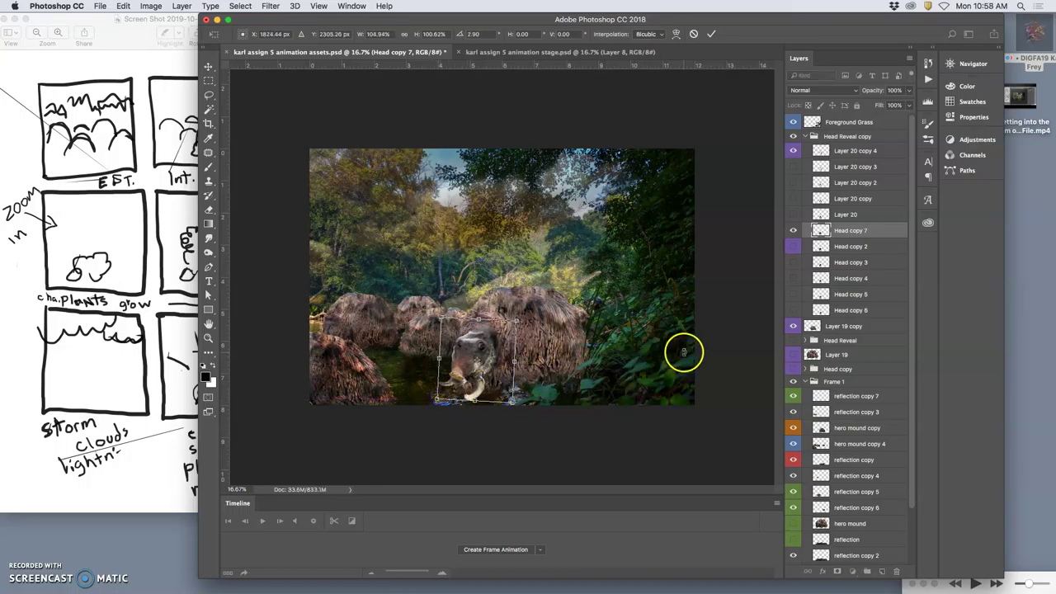
key("Return")
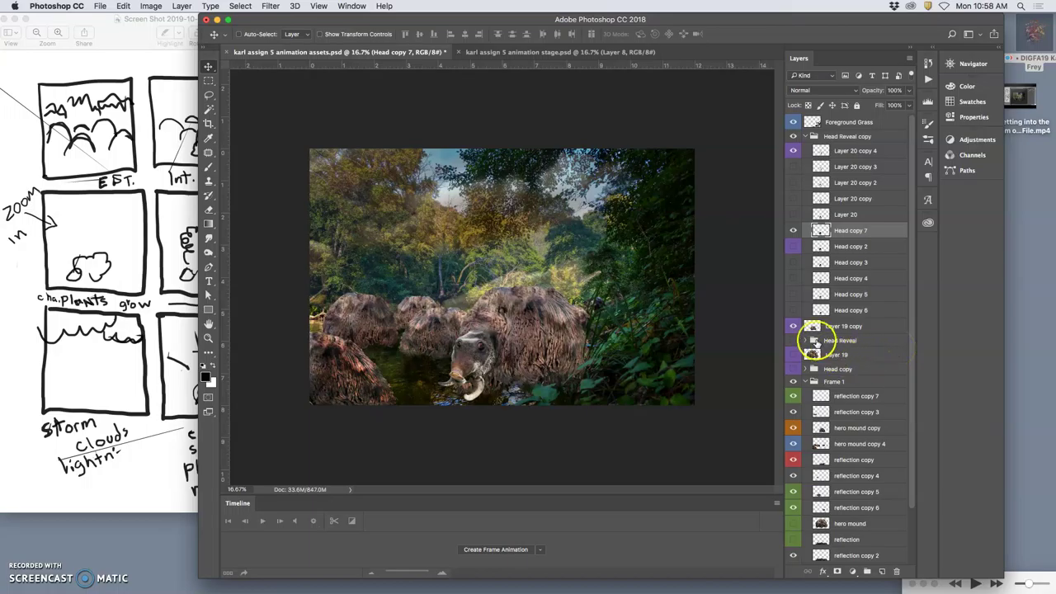
Use Free Transform to slightly adjust the hero mound on Layer 19 copy from its upper-right corner.
left_click(835, 327)
key("super+t")
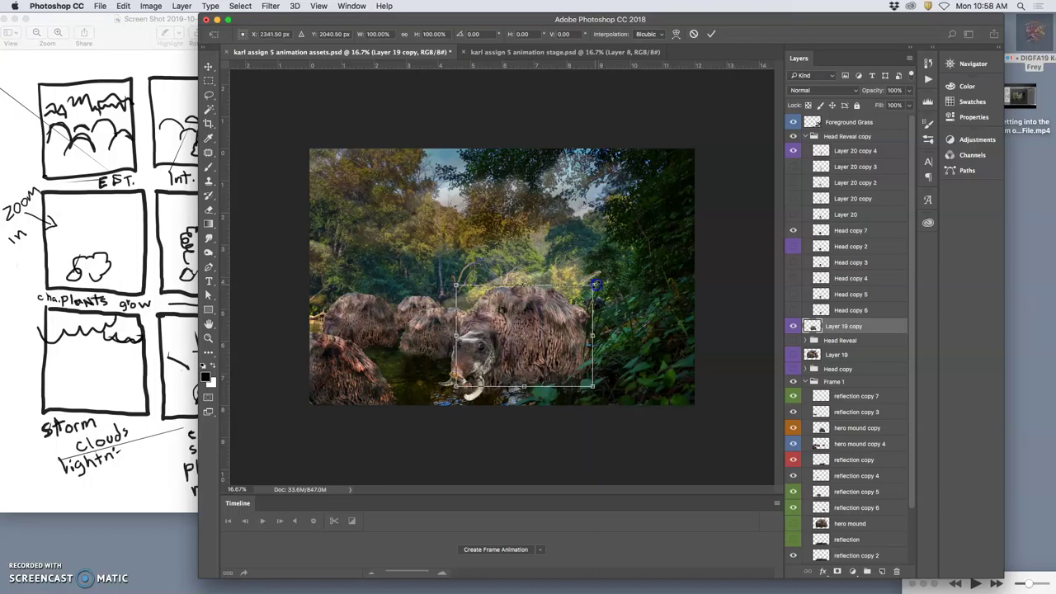
left_click_drag(596, 284, 595, 282)
left_click(652, 312)
key("Return")
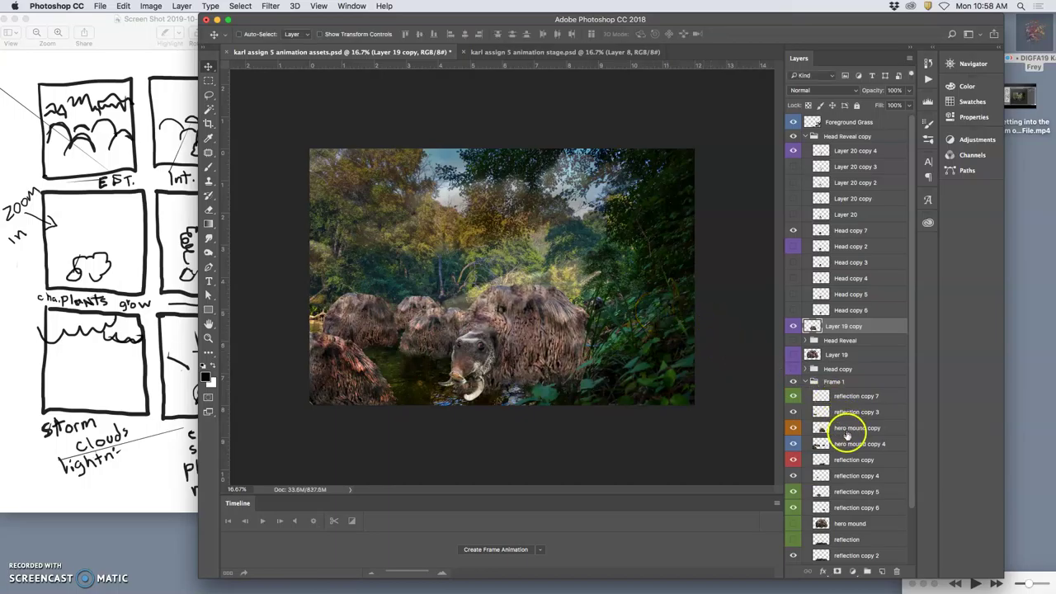
Warp the hero mound copy 4 layer slightly along its upper and lower edges.
left_click(835, 444)
key("ctrl+t")
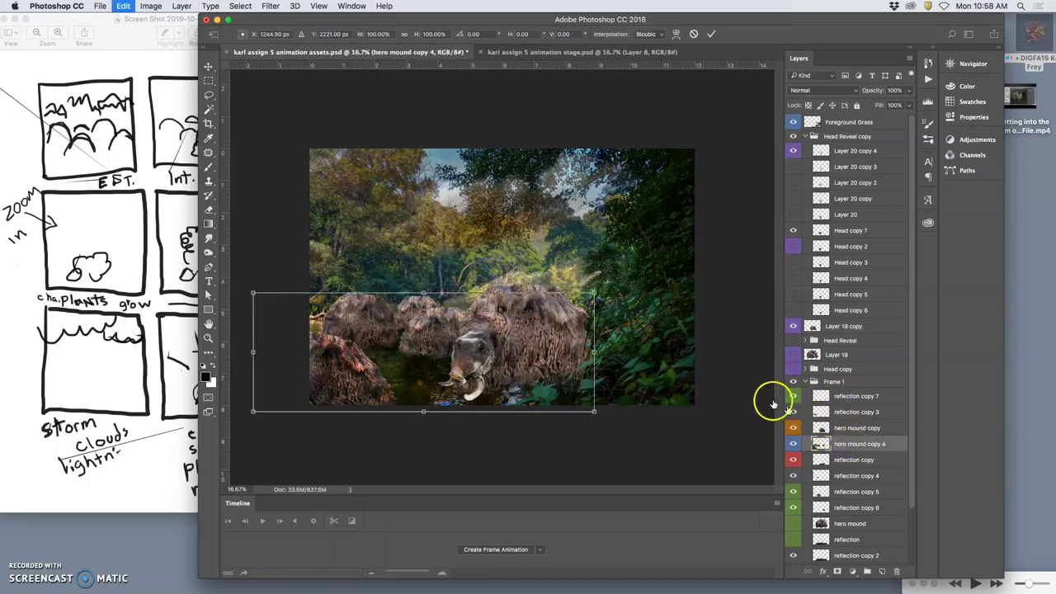
right_click(449, 314)
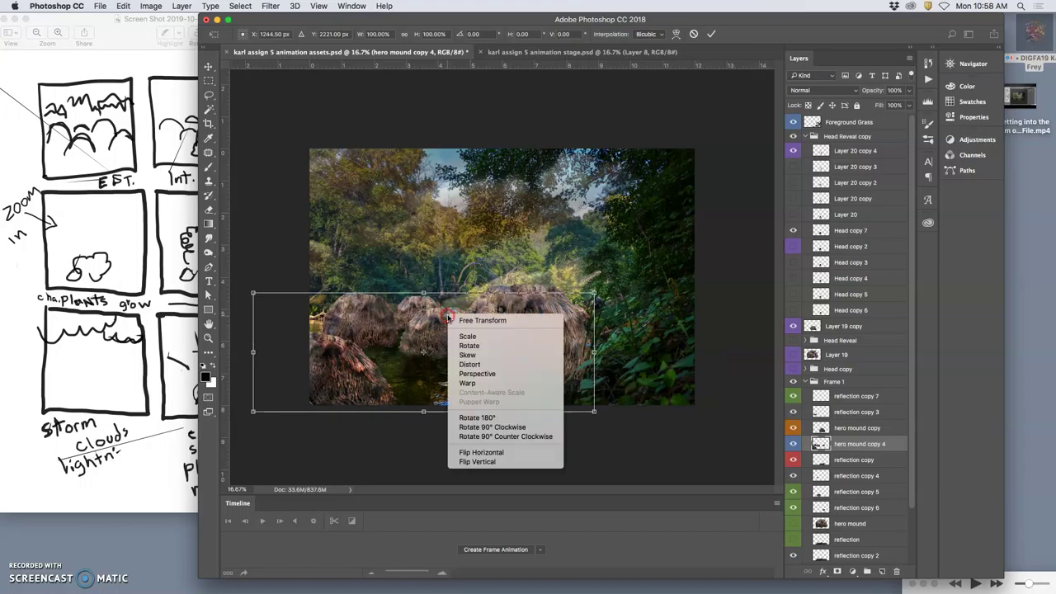
left_click(467, 383)
left_click_drag(458, 300, 459, 295)
left_click_drag(345, 410, 347, 409)
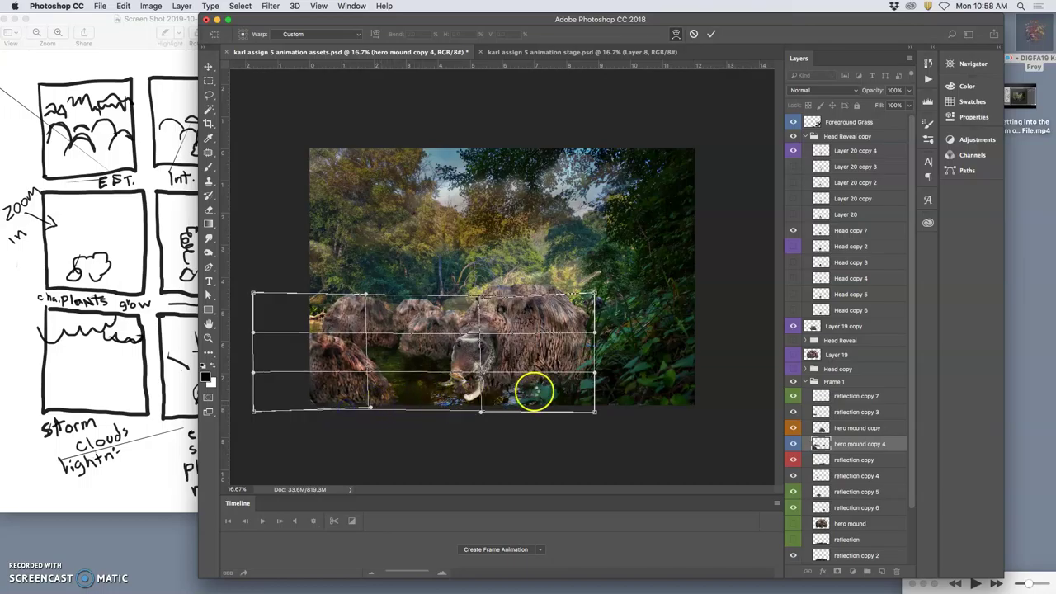
key("Return")
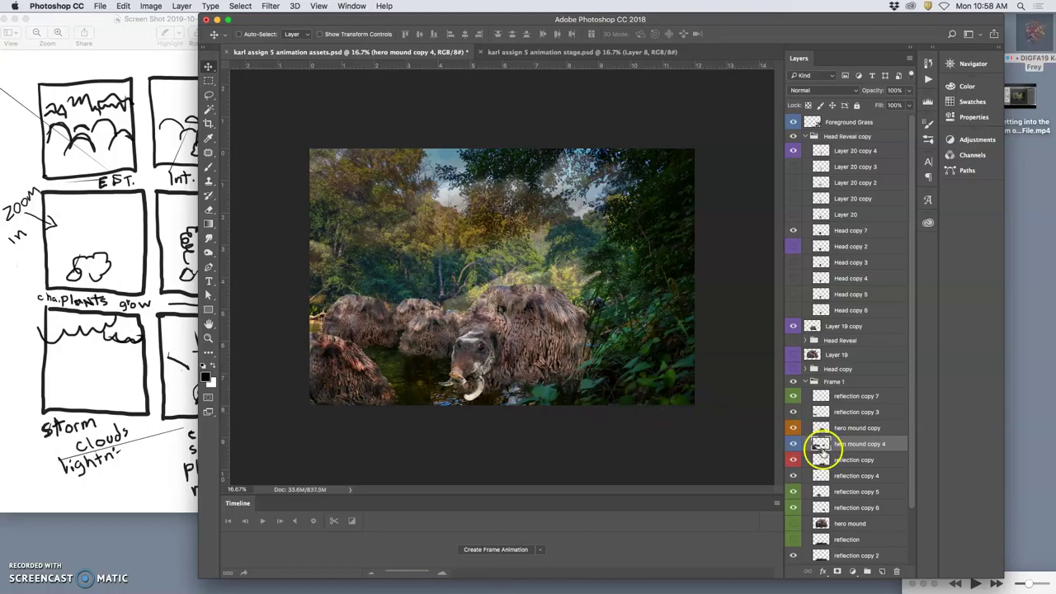
Reduce Layer 4's opacity to 37% and move it slightly down and to the right in the scene.
scroll(837, 462, "down", 3)
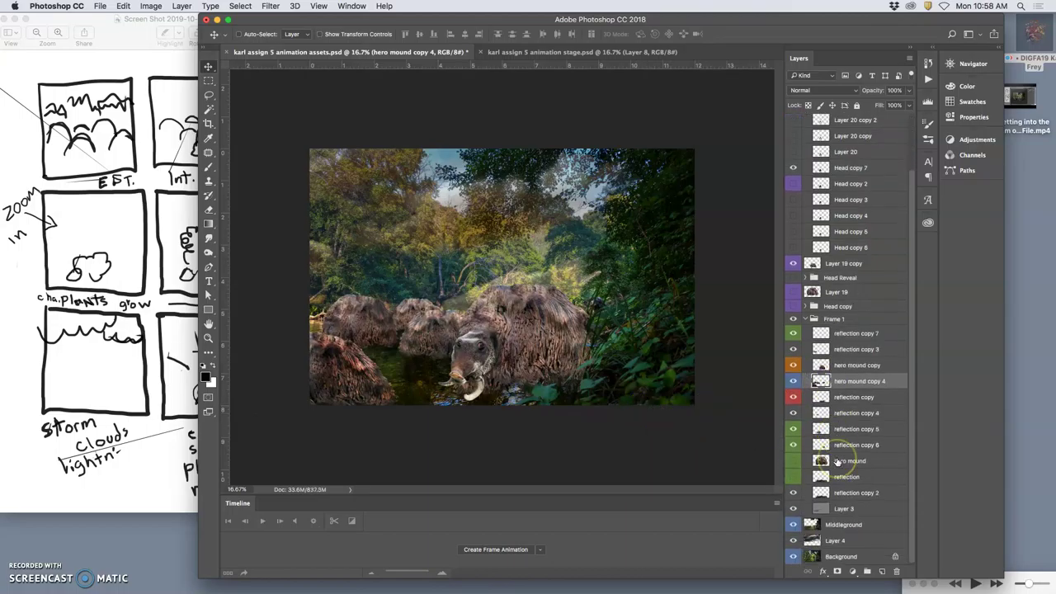
left_click(846, 540)
left_click_drag(909, 96, 877, 104)
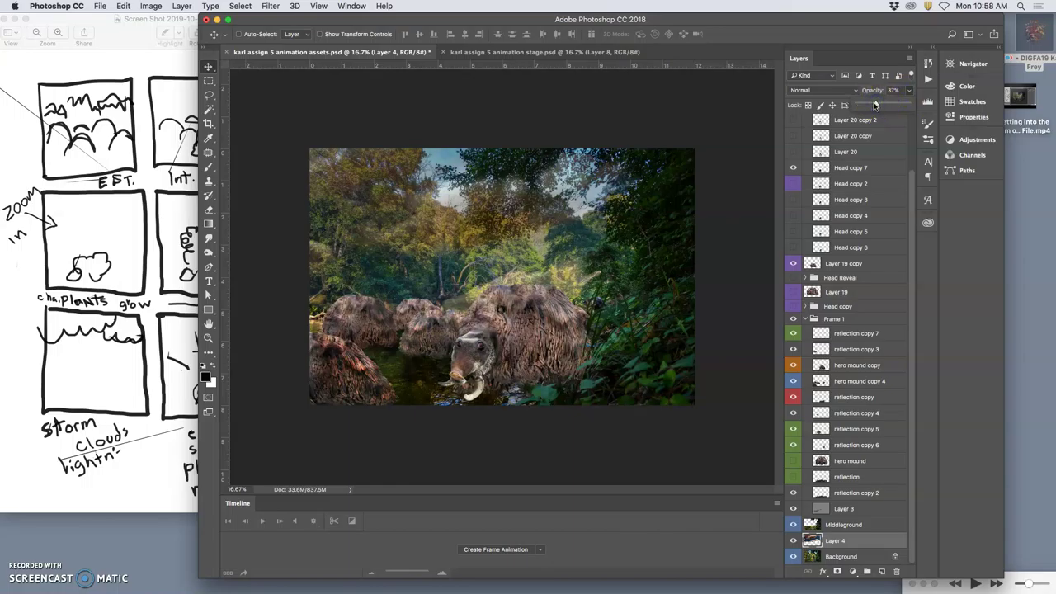
left_click_drag(454, 231, 479, 249)
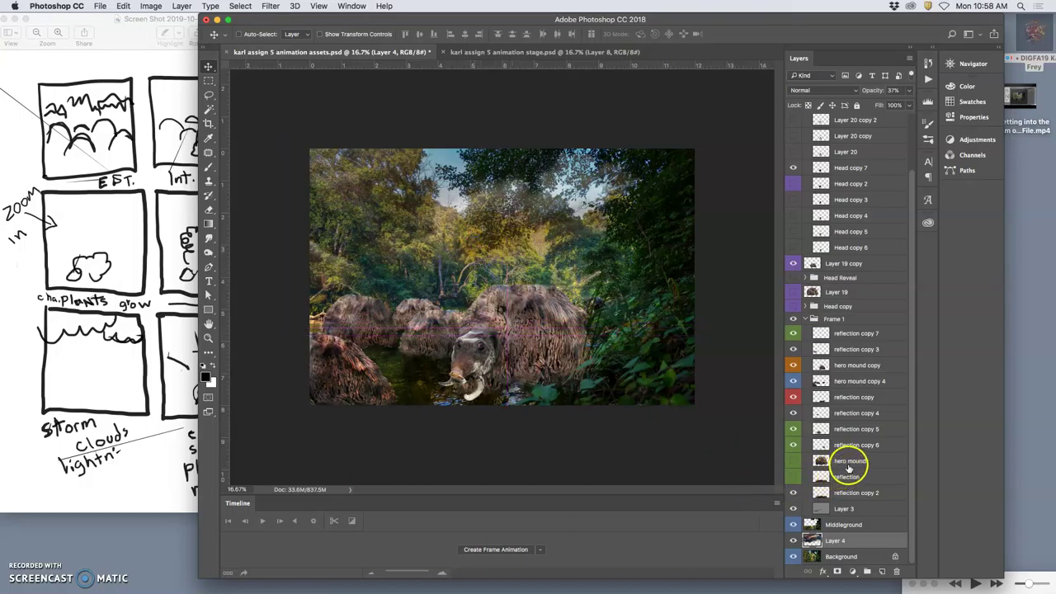
Select the Foreground Grass layer and compare the assets image with Layer 8 in the stage document.
scroll(849, 466, "up", 3)
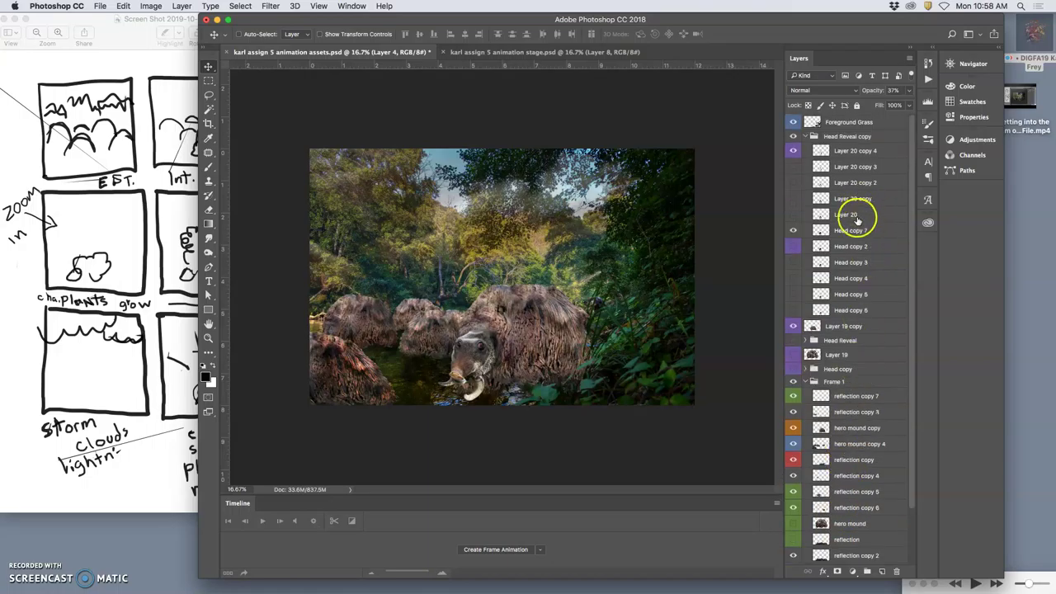
left_click(840, 123)
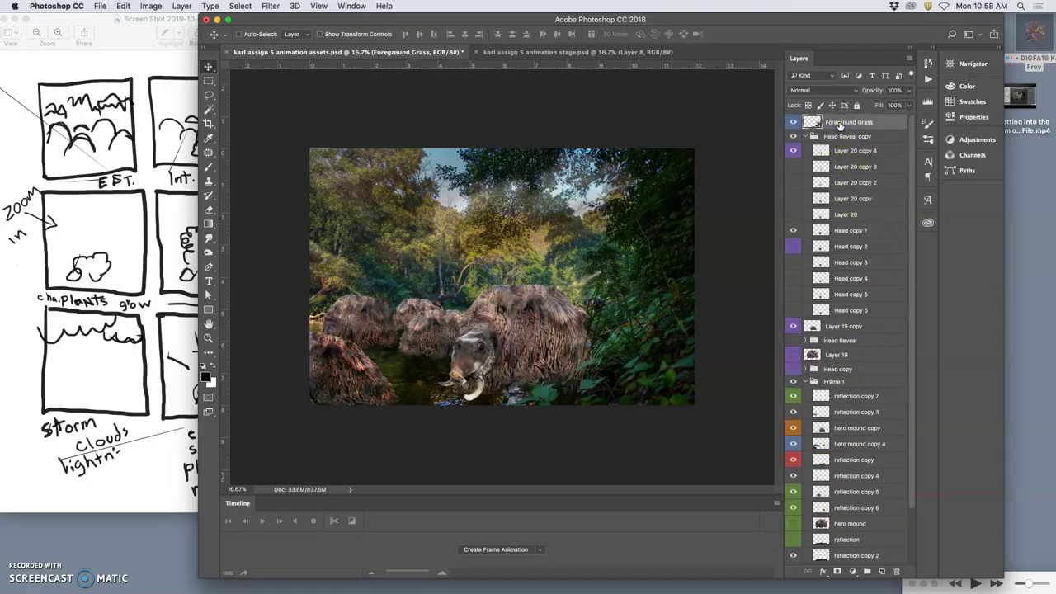
left_click(551, 52)
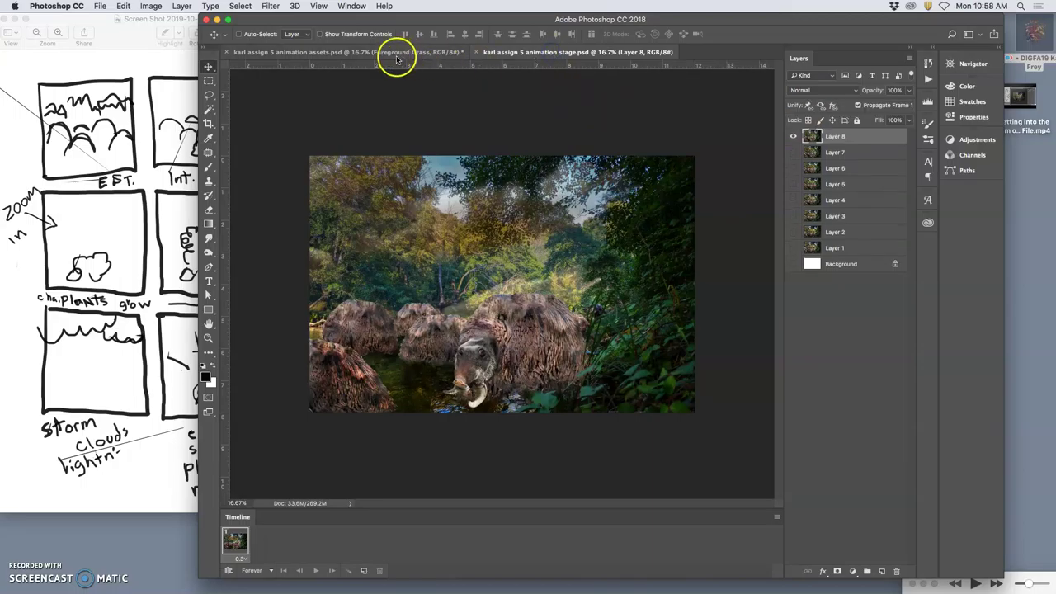
left_click(396, 52)
left_click(537, 52)
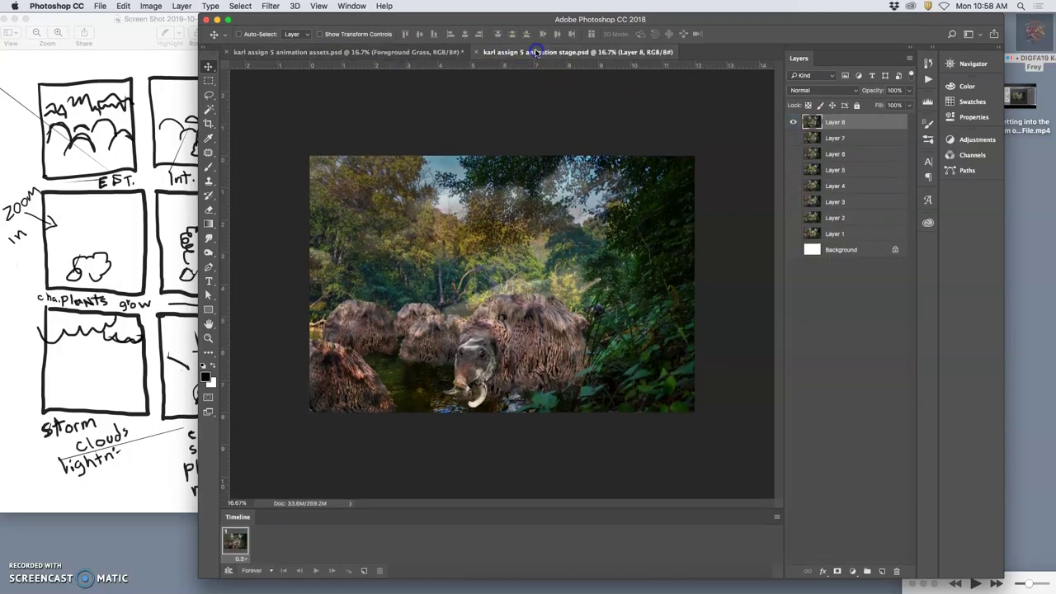
left_click(442, 51)
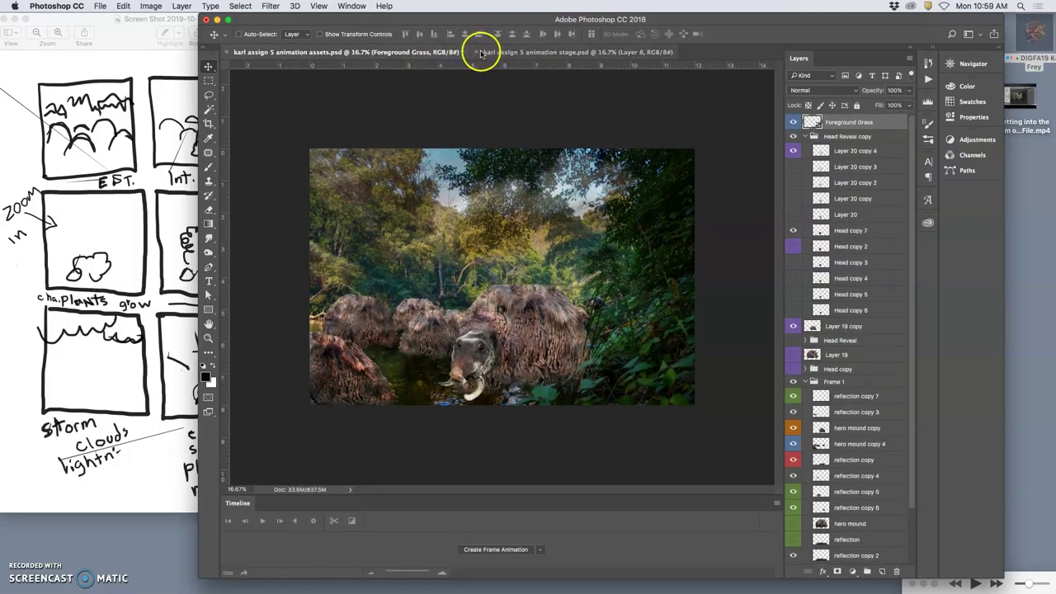
Create a frame animation in the assets document and compare the aligned image with the stage document again.
left_click(505, 549)
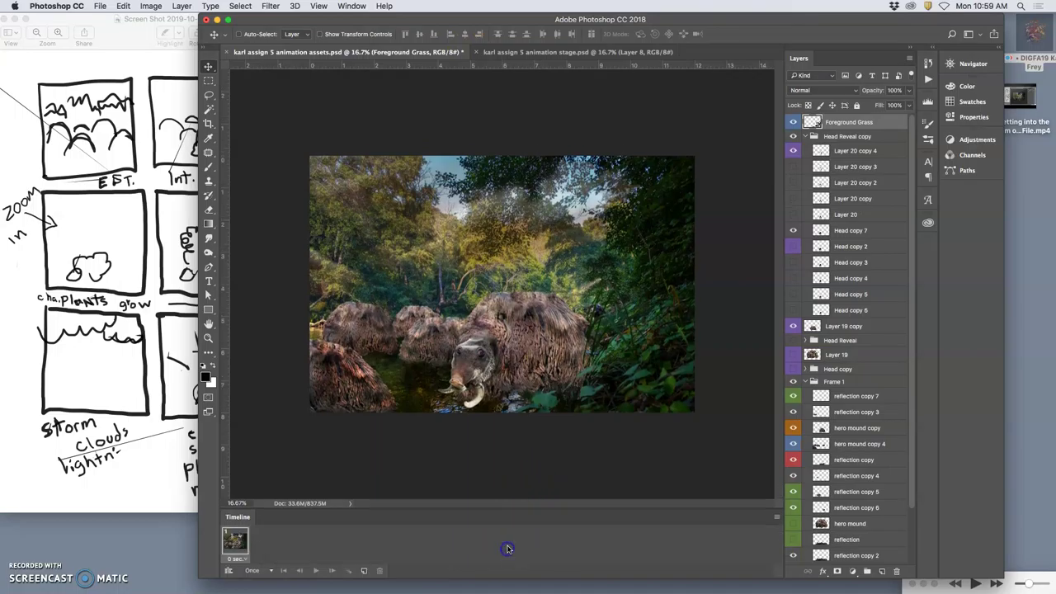
left_click(528, 53)
left_click(420, 51)
left_click(537, 53)
left_click(432, 52)
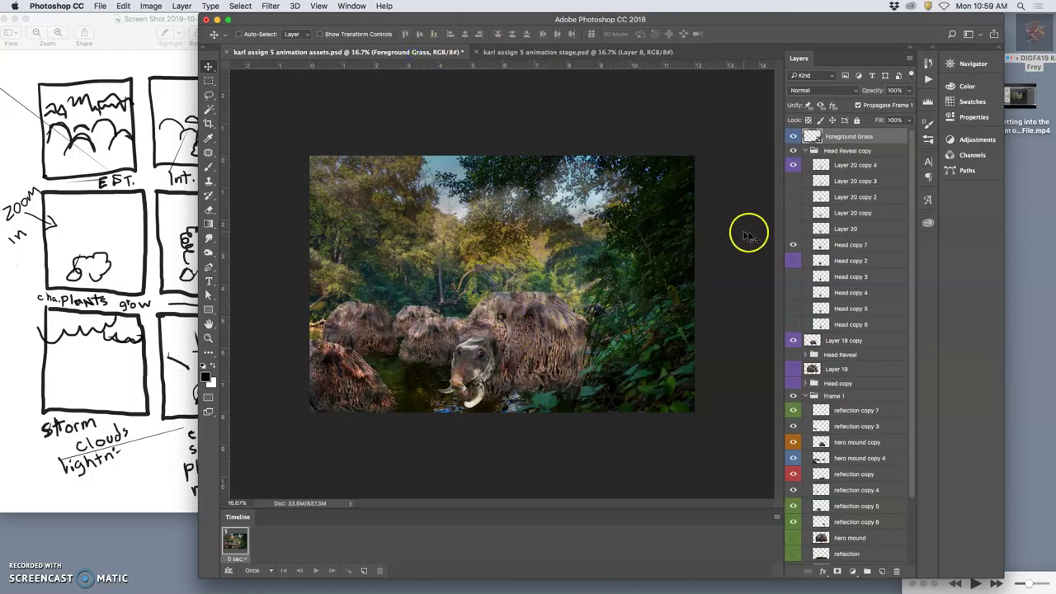
Select Layer 20 copy 4, Head copy 7, Layer 19 copy and hero mound copy together, checking Layer 20 copy 4's visibility.
left_click(844, 166)
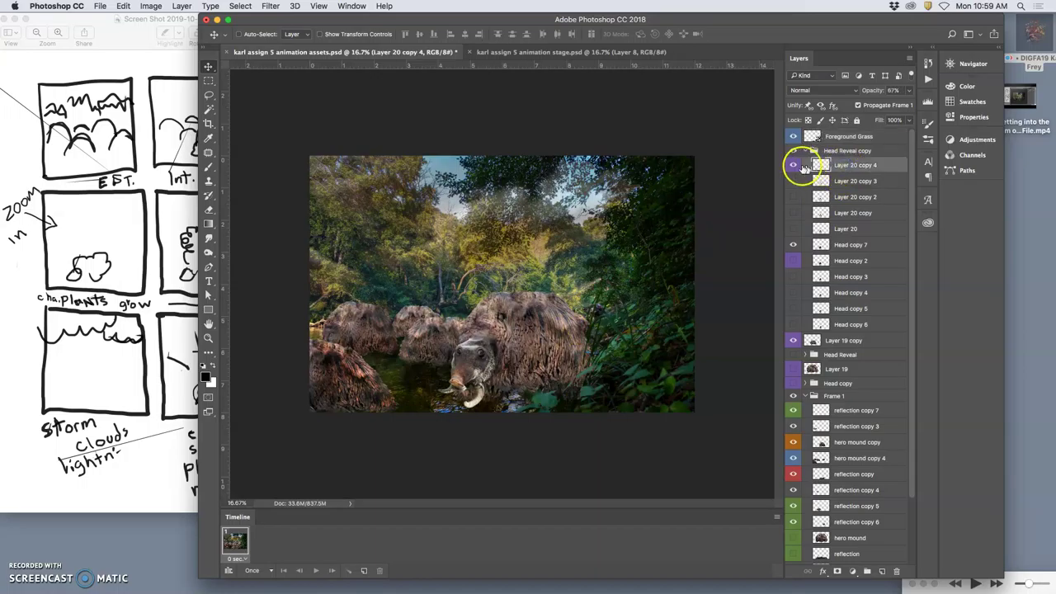
left_click(794, 166)
left_click(794, 166)
left_click(843, 244, "super")
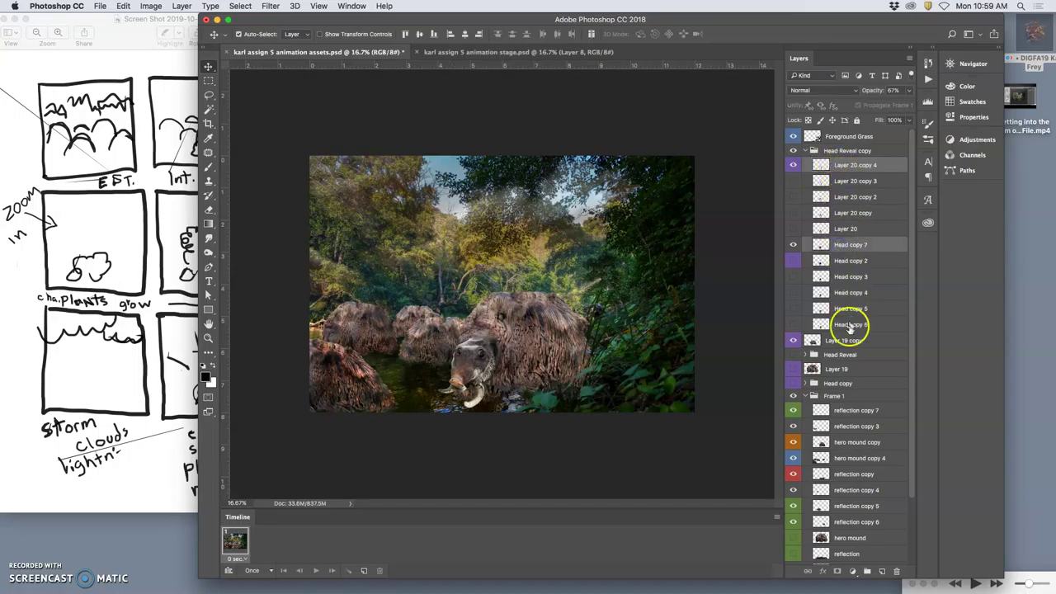
left_click(850, 341, "super")
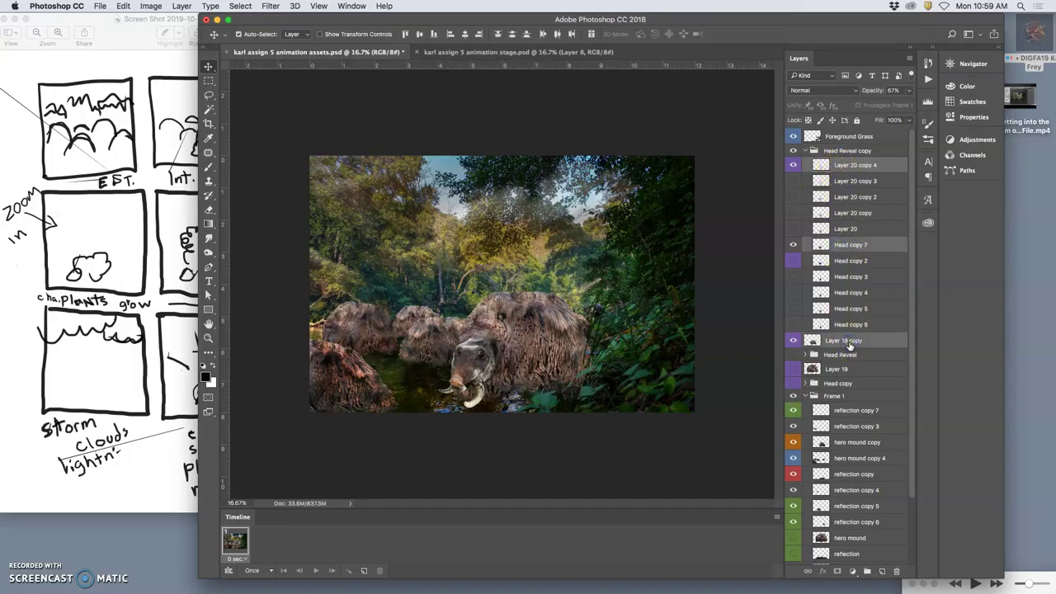
left_click(837, 442, "super")
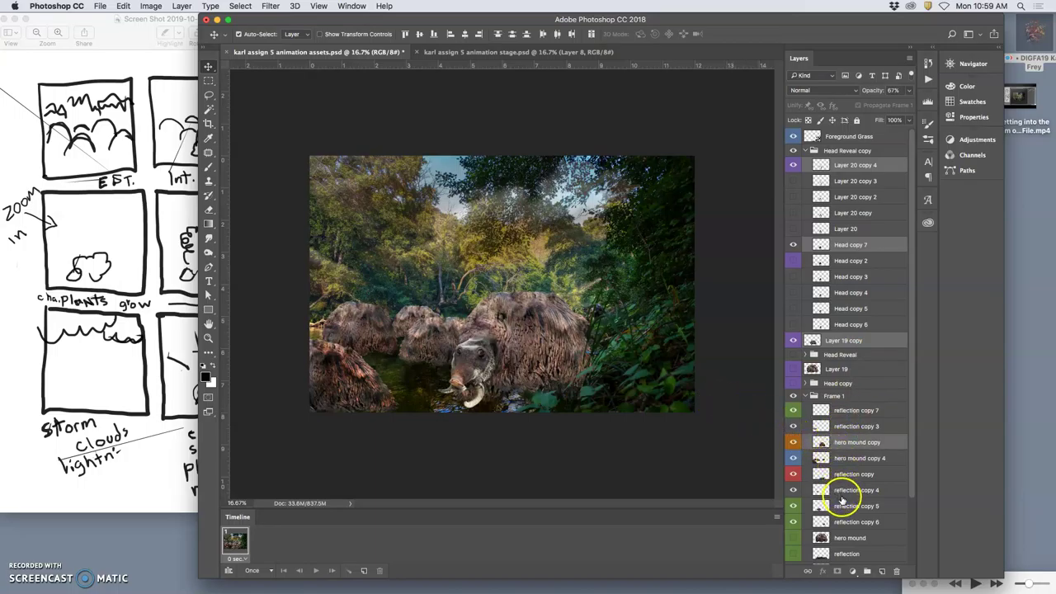
Check what reflection copy 5 and reflection copy 2 contribute by switching their visibility off and on.
left_click(793, 508)
left_click(793, 508)
scroll(813, 529, "down", 2)
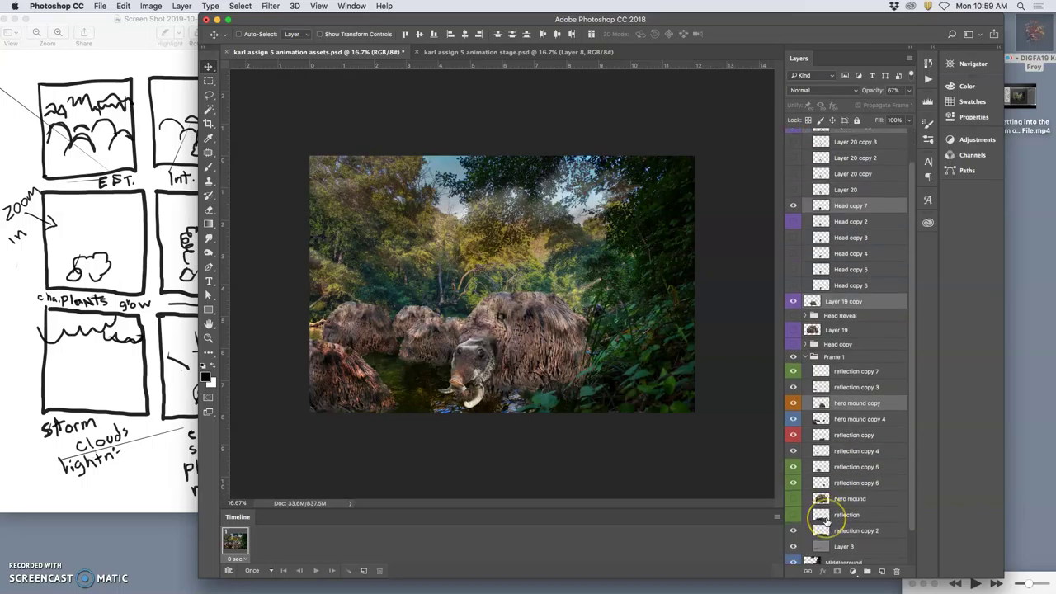
left_click(797, 535)
left_click(797, 535)
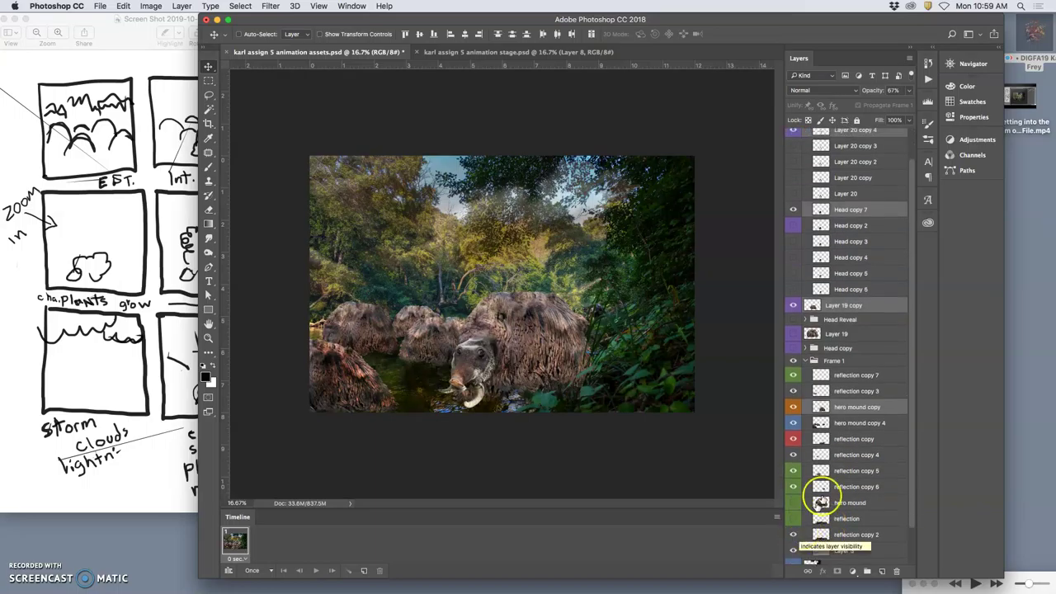
scroll(856, 390, "up", 2)
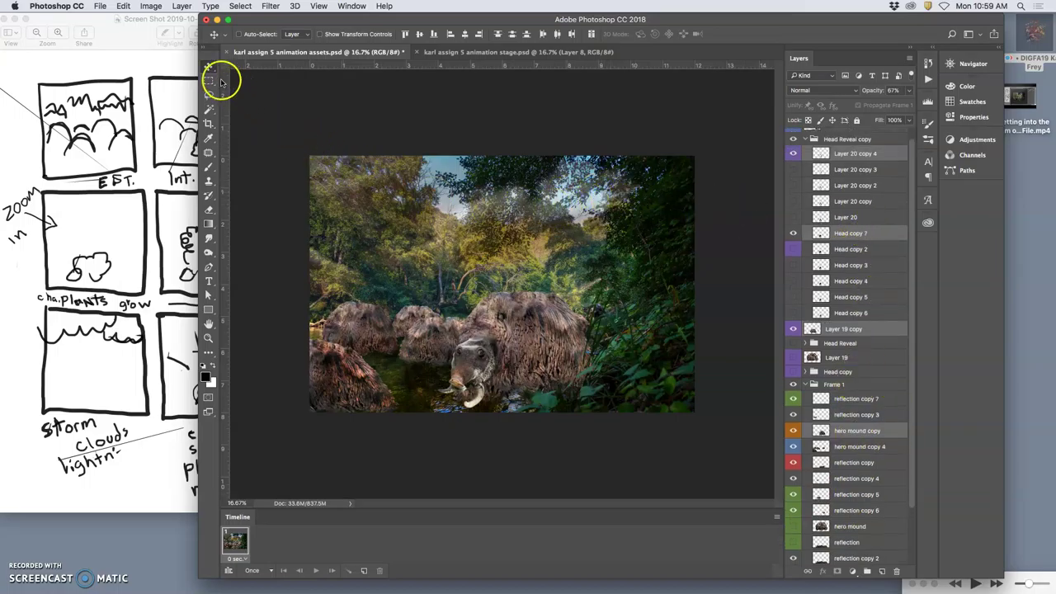
Nudge the selected head and hero mound layers left and slightly down.
left_click(558, 342)
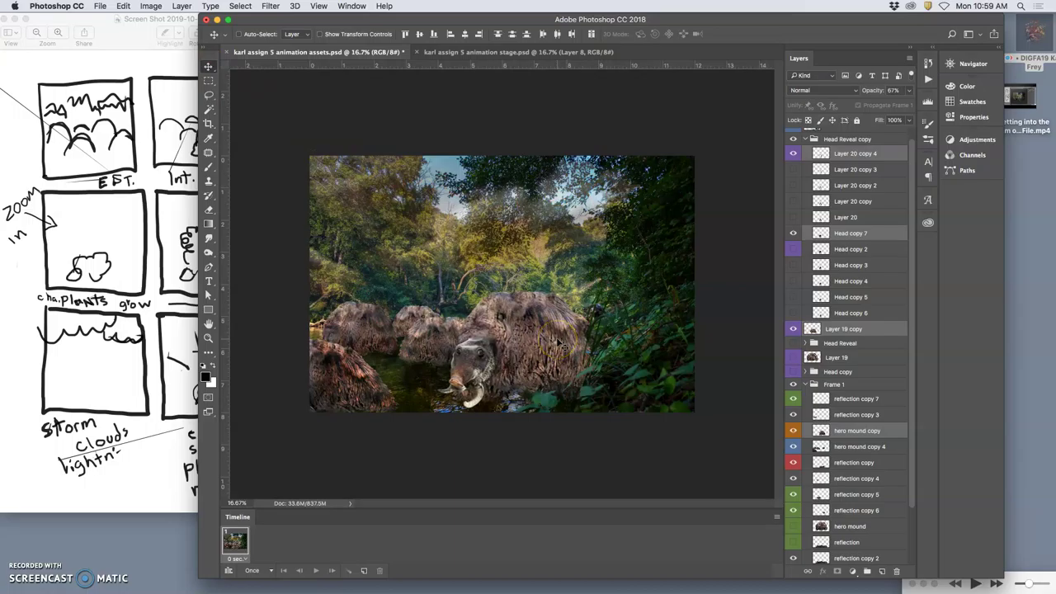
key("shift+Left")
key("shift+Left")
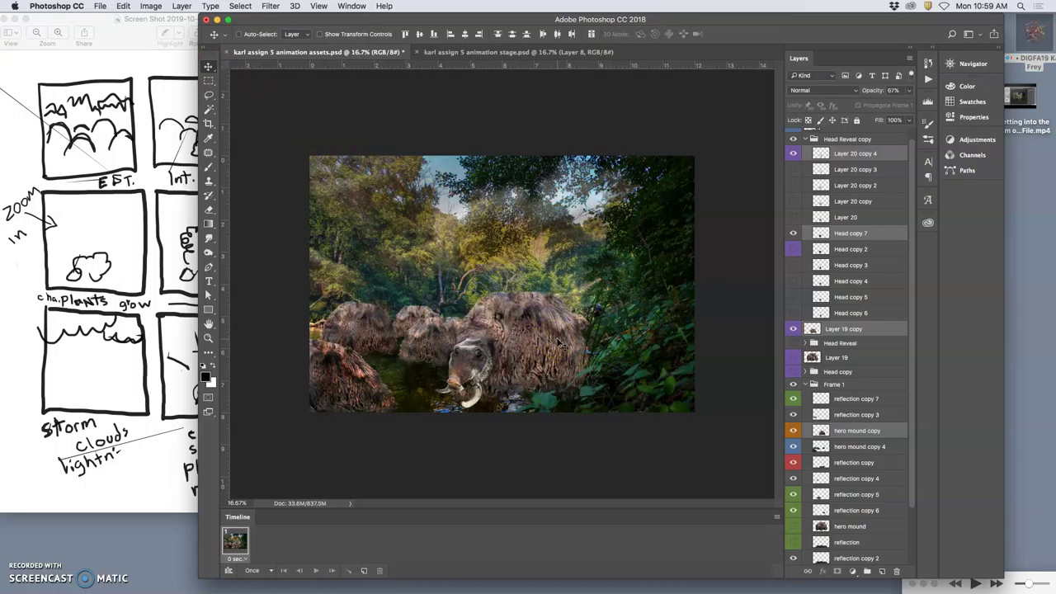
key("shift+Down")
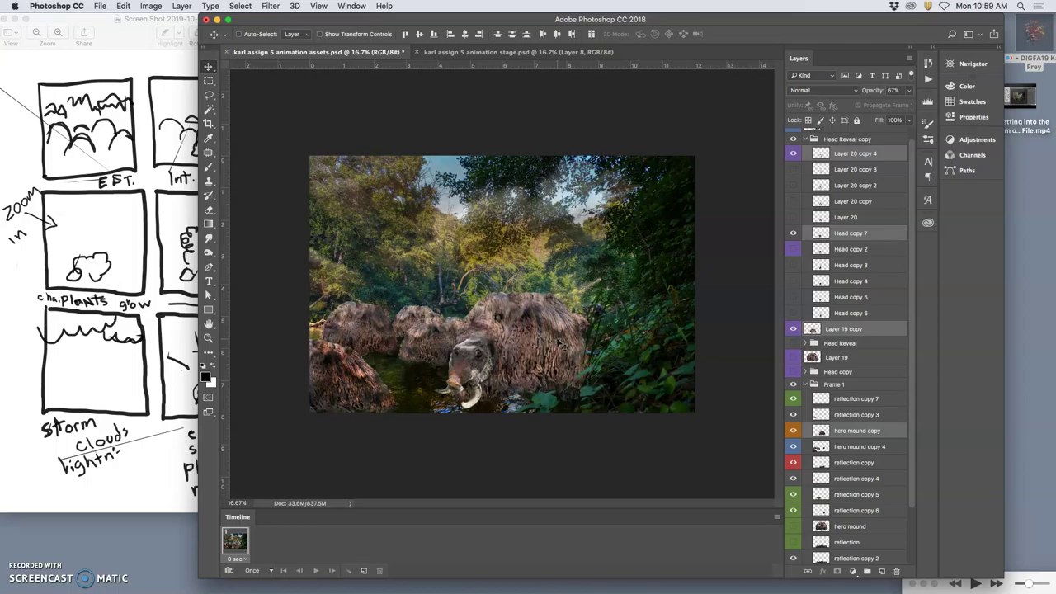
left_click_drag(558, 324, 569, 318)
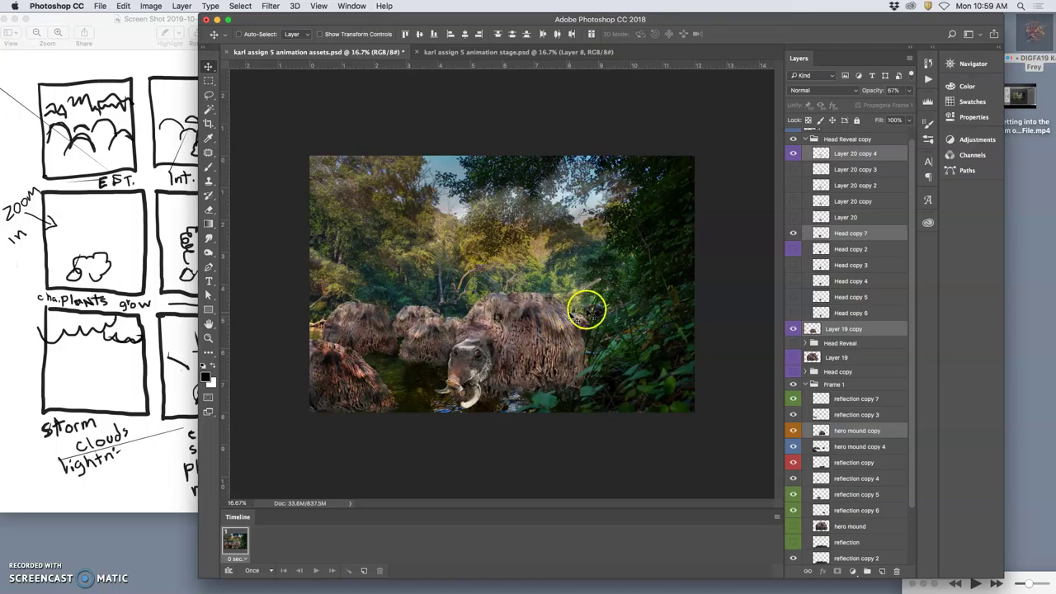
Compare the repositioned head and mound in the assets document with the stage document's Layer 8.
scroll(834, 202, "up", 1)
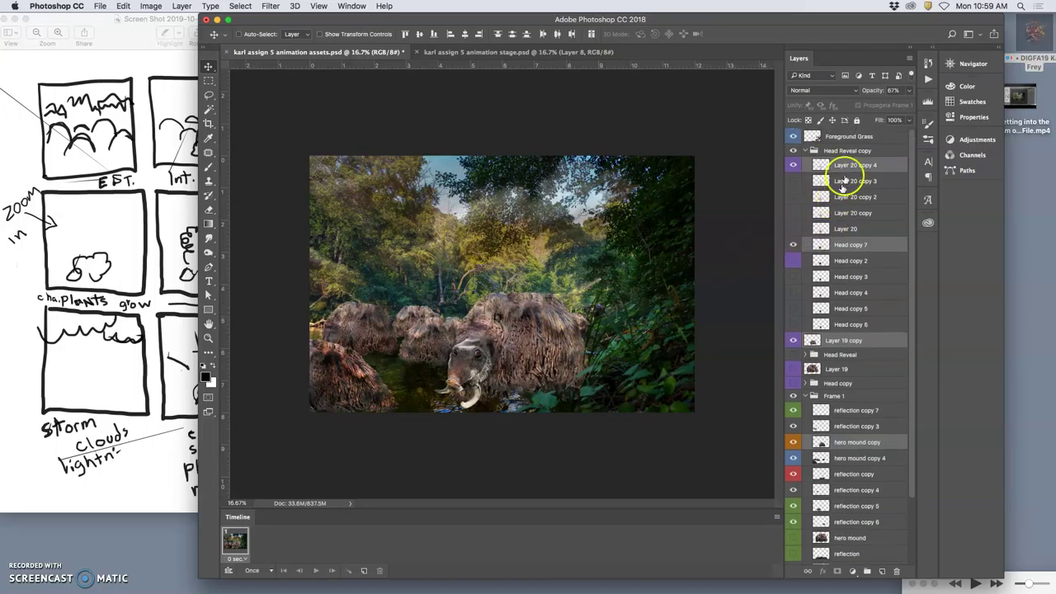
left_click(526, 52)
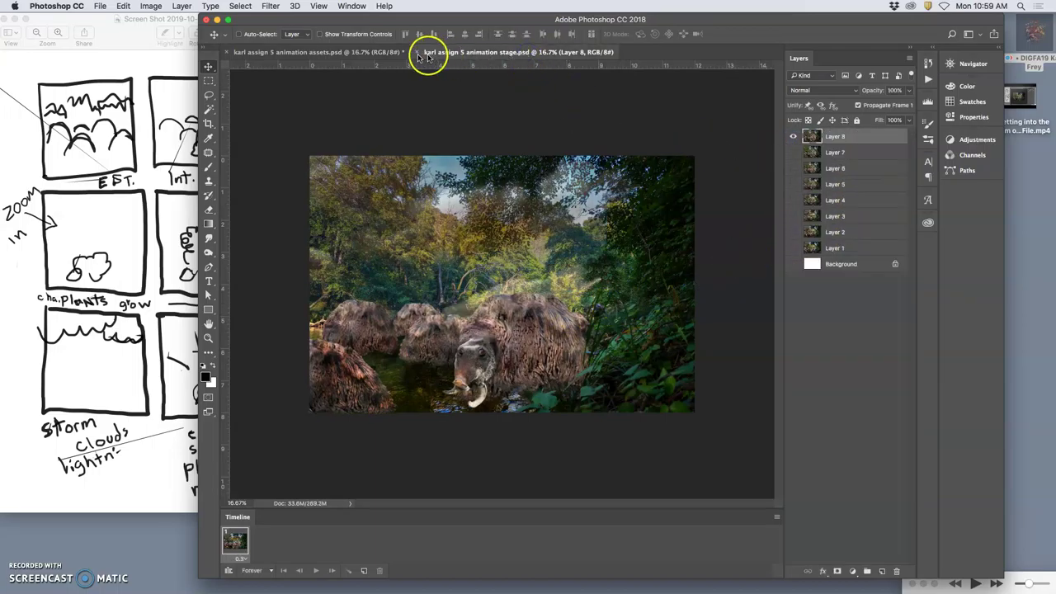
left_click(382, 54)
left_click(461, 52)
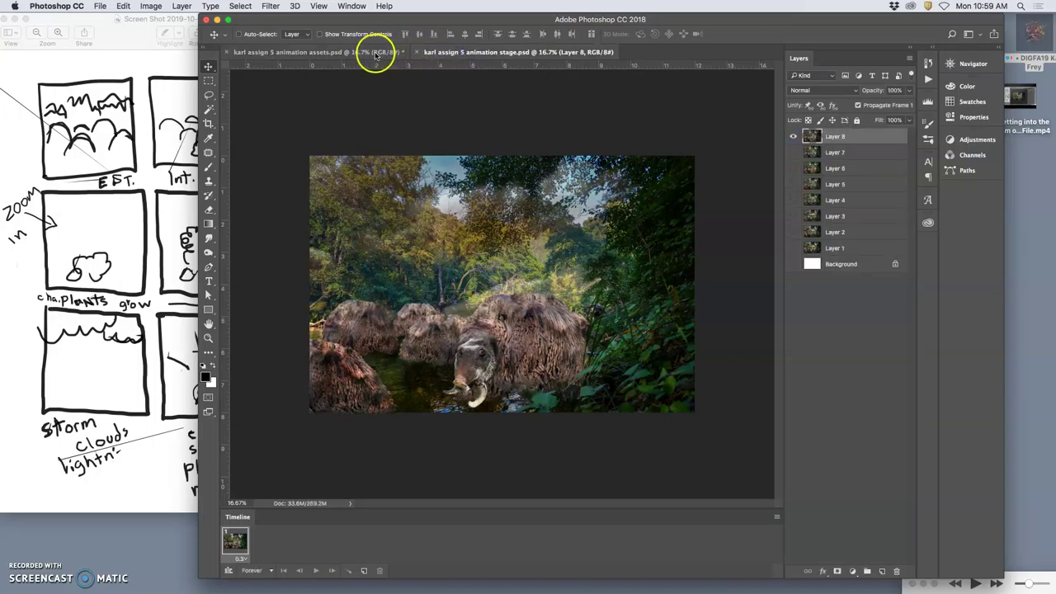
left_click(375, 55)
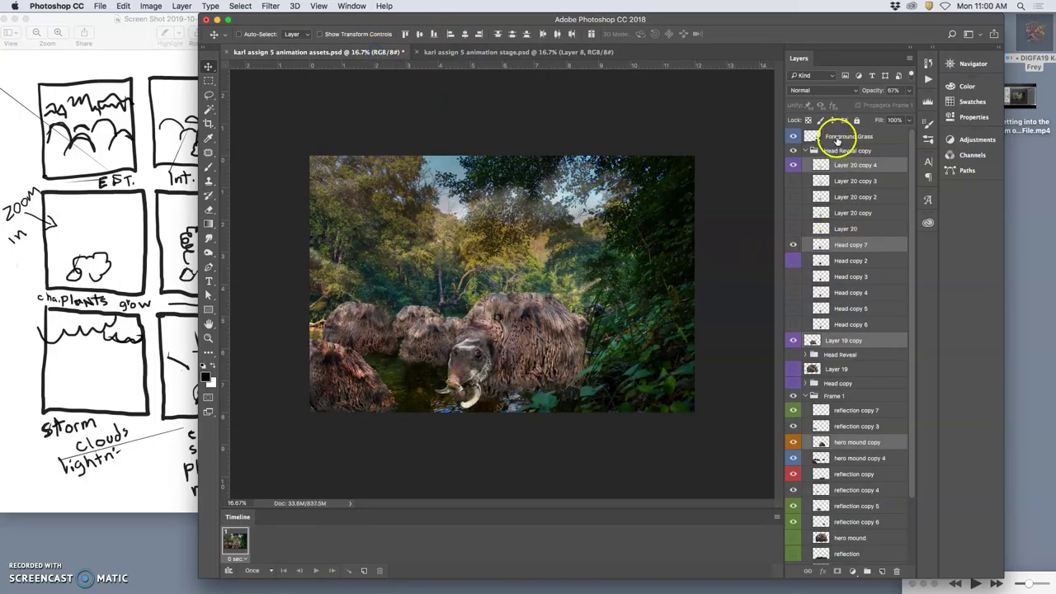
Stamp all visible layers into a new merged layer above Foreground Grass.
left_click(837, 138)
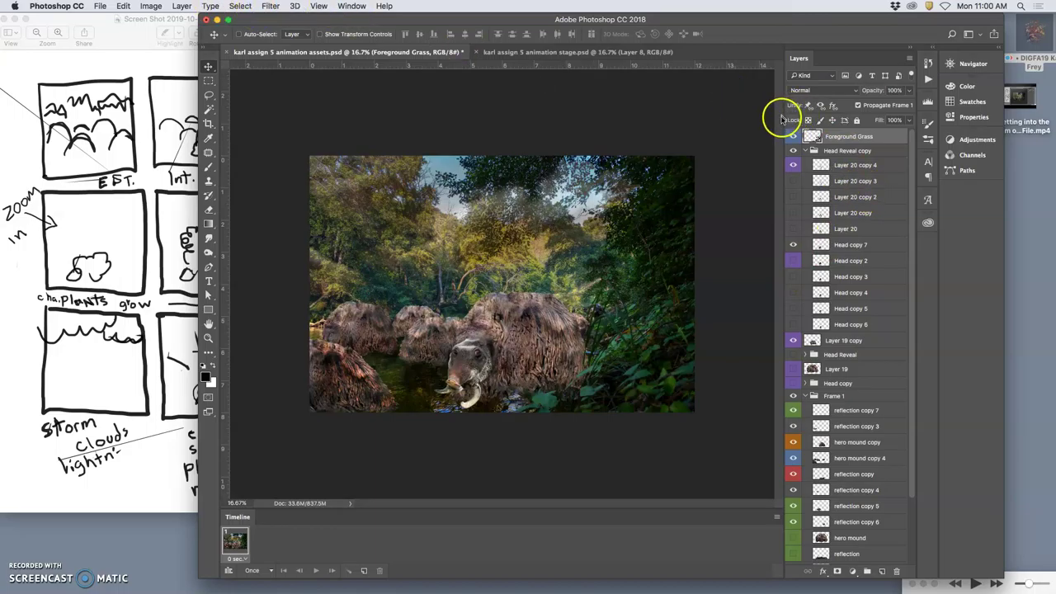
left_click(179, 7)
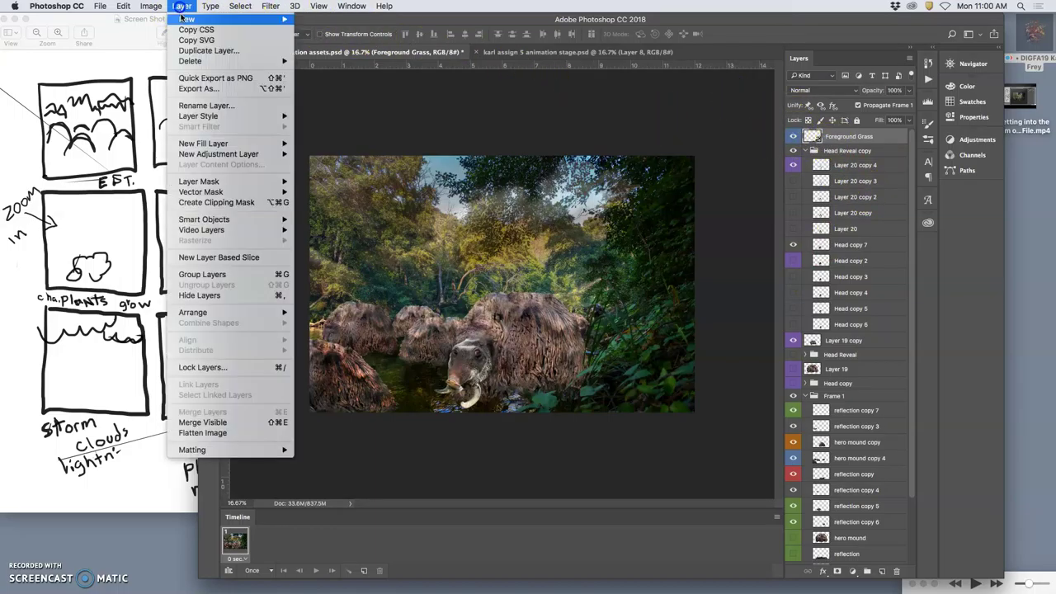
left_click(279, 423)
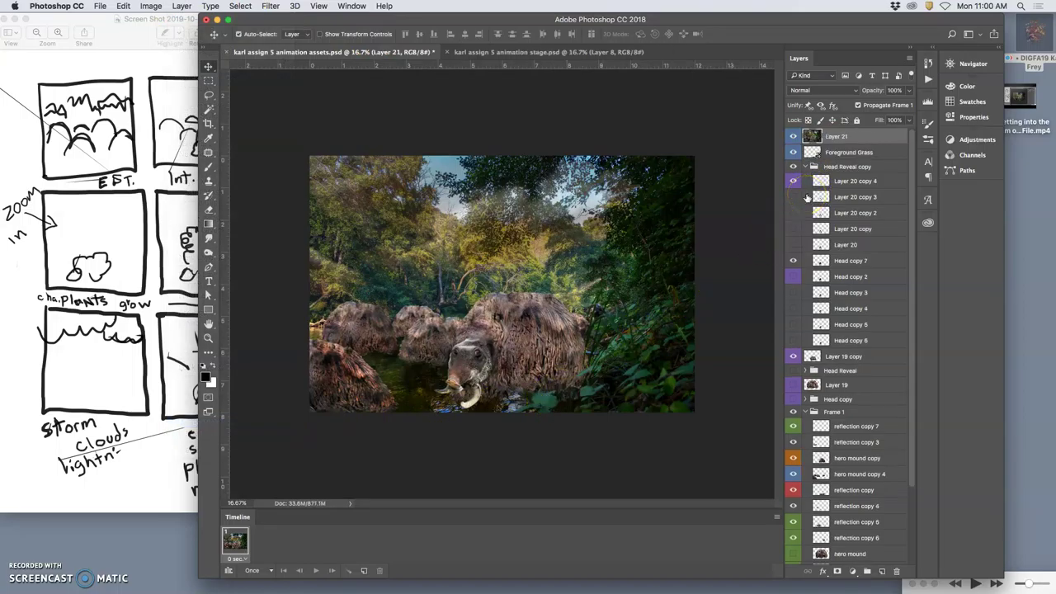
Select and copy all of Layer 21, scale it up to about 108%, and shift it slightly upward on the canvas.
key("ctrl+a")
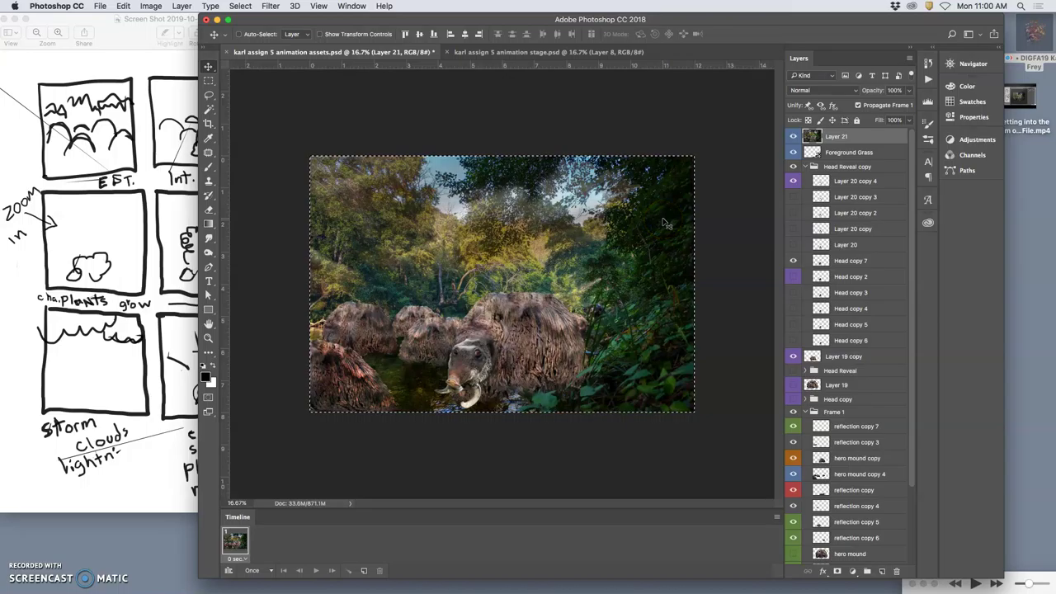
key("super+c")
key("super+t")
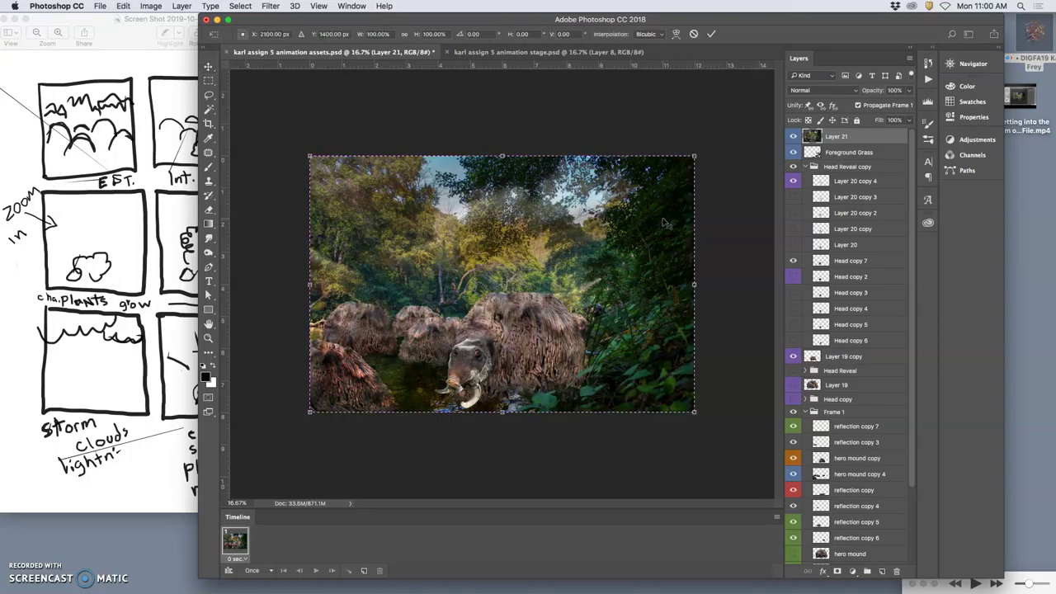
left_click_drag(695, 176, 709, 146)
left_click(686, 187)
left_click_drag(656, 231, 656, 225)
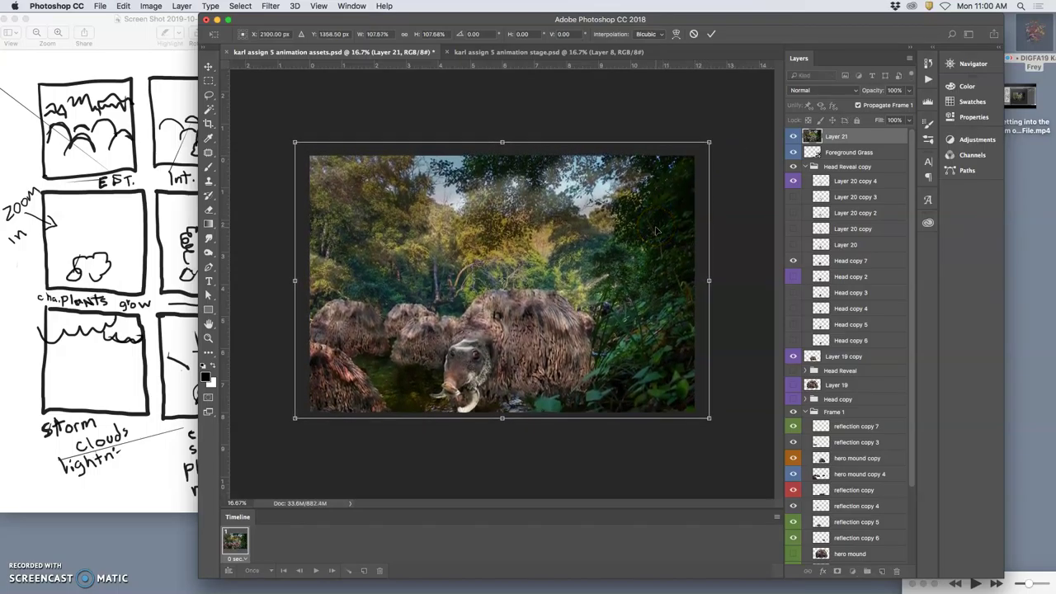
key("Up")
key("Up")
key("Up")
key("Up")
key("Up")
key("Up")
key("Up")
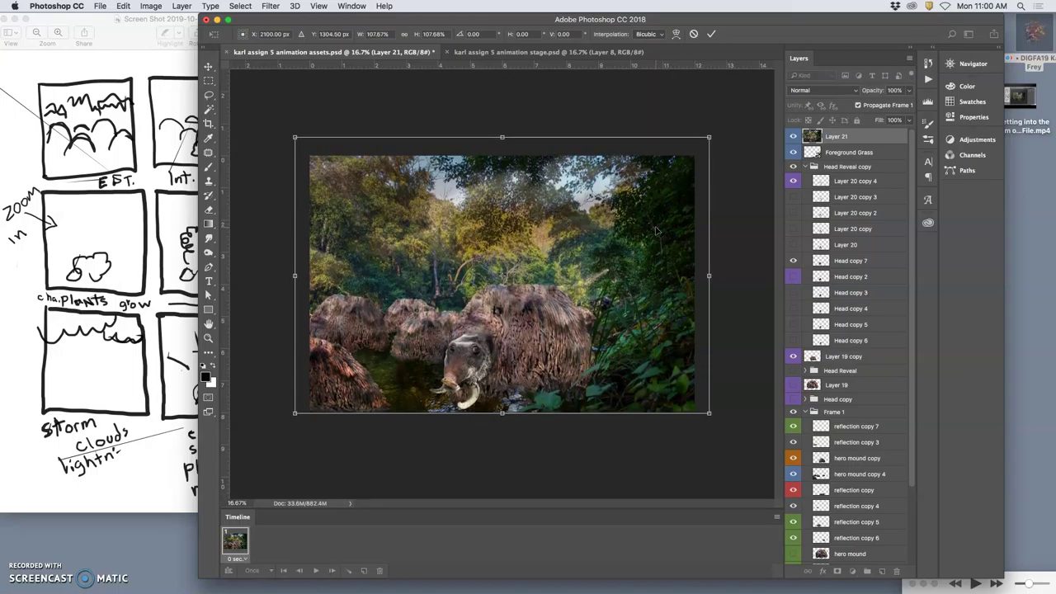
key("Return")
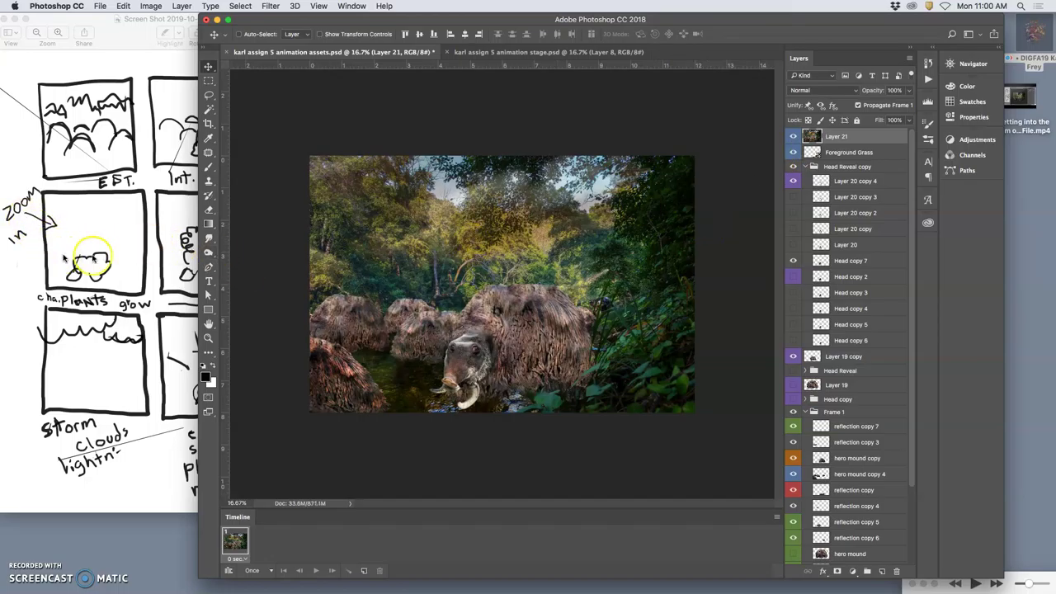
Consult the storyboard sketch and copy the entire enlarged Layer 21 into the stage document above Layer 8.
left_click(119, 150)
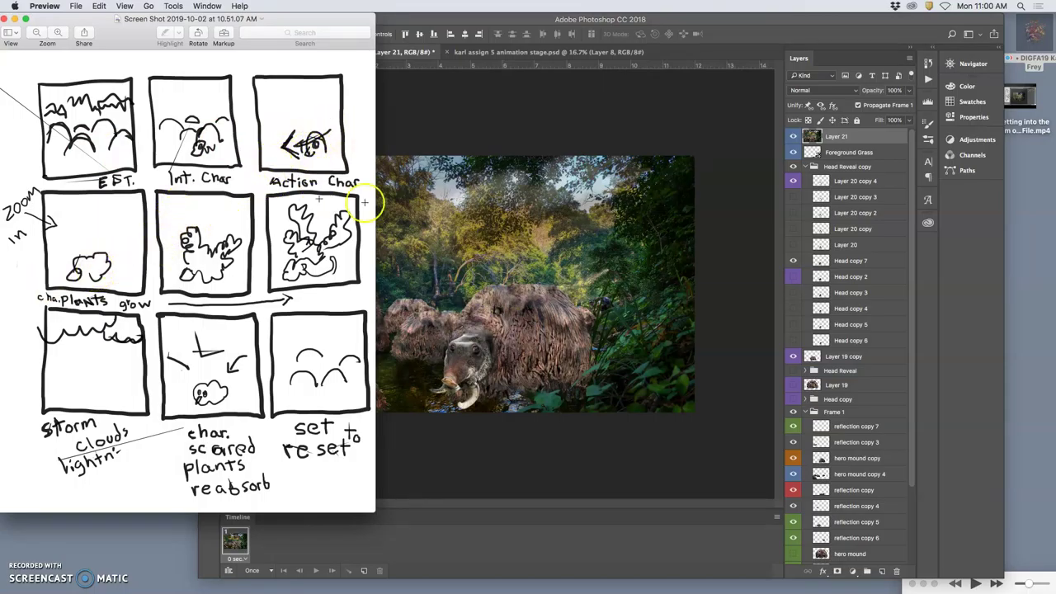
left_click(401, 210)
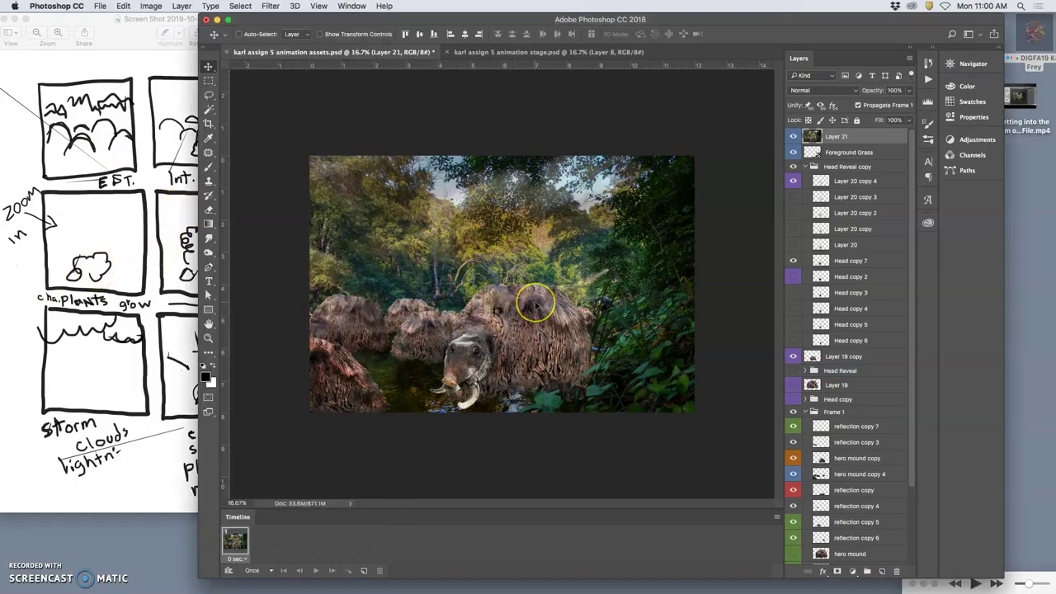
key("super+a")
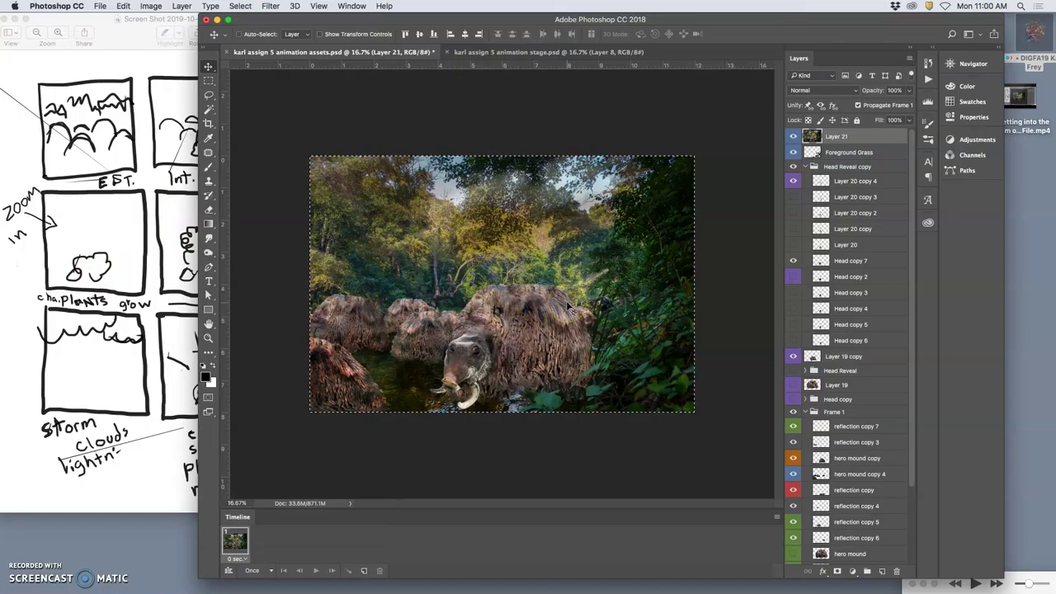
left_click_drag(567, 307, 569, 218)
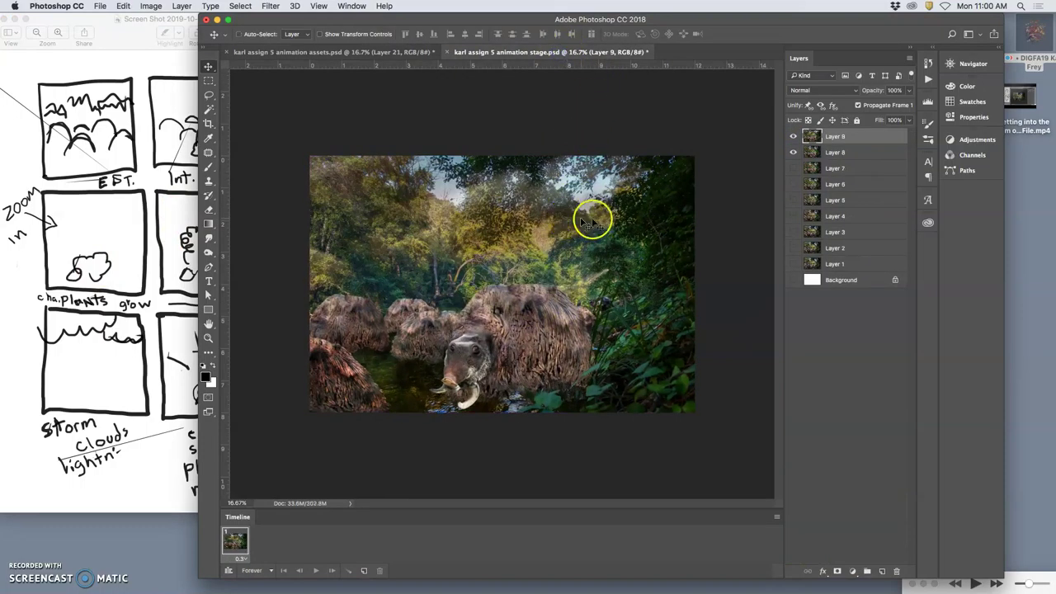
Compare the stage document's Layer 9 with Layer 8 by switching Layer 9's visibility off and on repeatedly.
left_click(793, 137)
left_click(793, 137)
left_click(793, 137)
left_click(793, 137)
left_click(793, 137)
left_click(793, 137)
left_click(793, 136)
left_click(792, 137)
left_click(792, 137)
left_click(792, 136)
In the assets document, clear the selection, give Layer 21 a red color label and hide it.
left_click(388, 52)
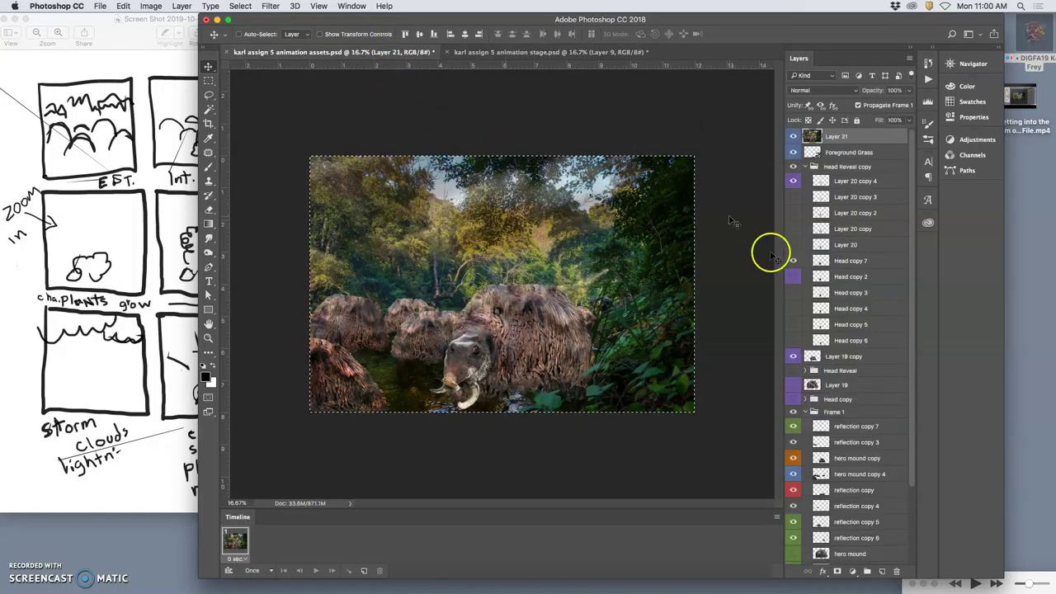
key("super+d")
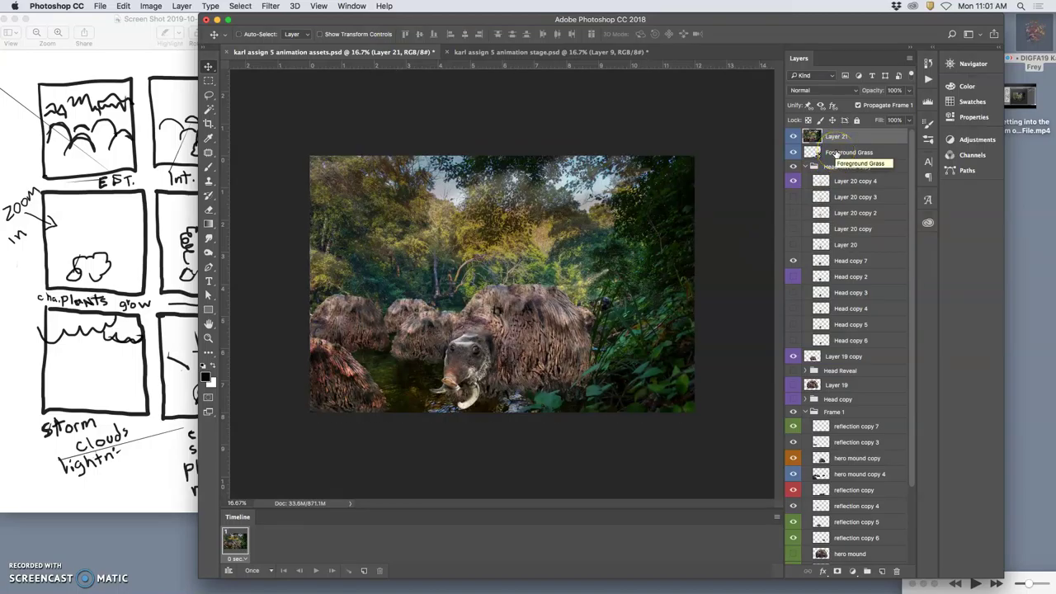
key("Delete")
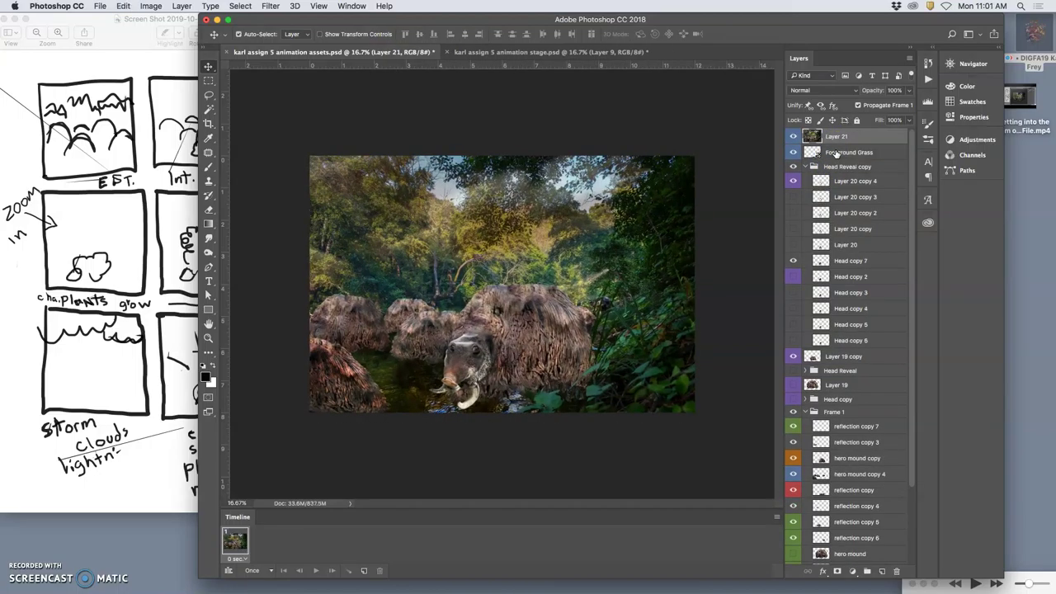
key("super+z")
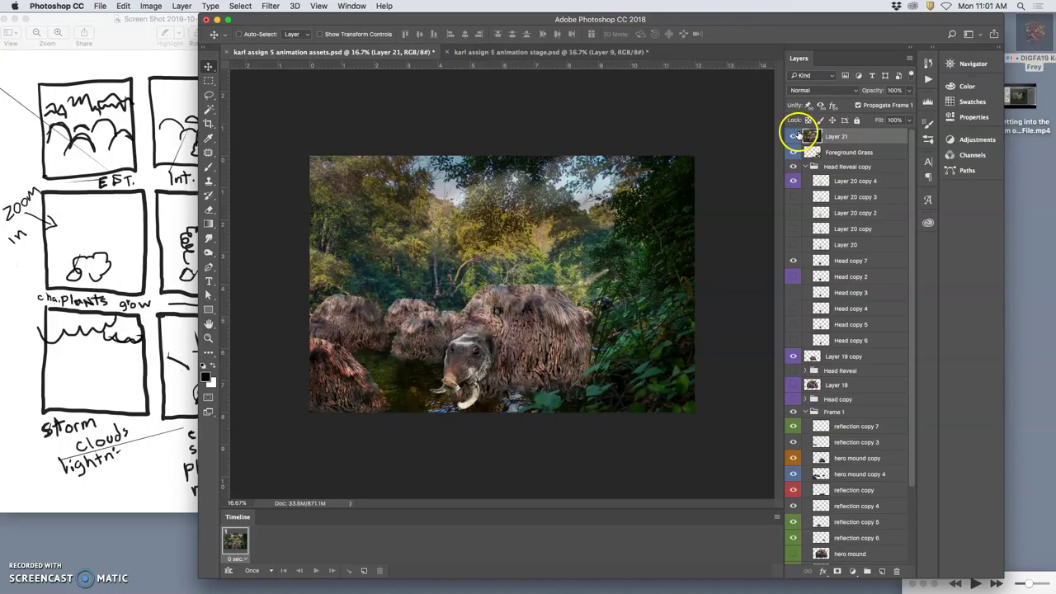
right_click(796, 134)
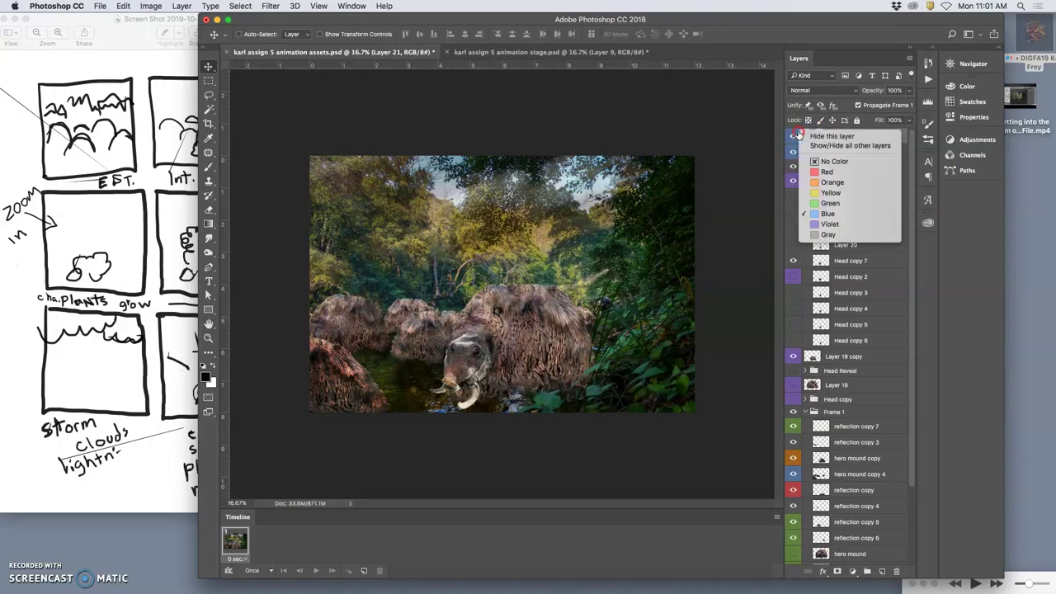
left_click(824, 172)
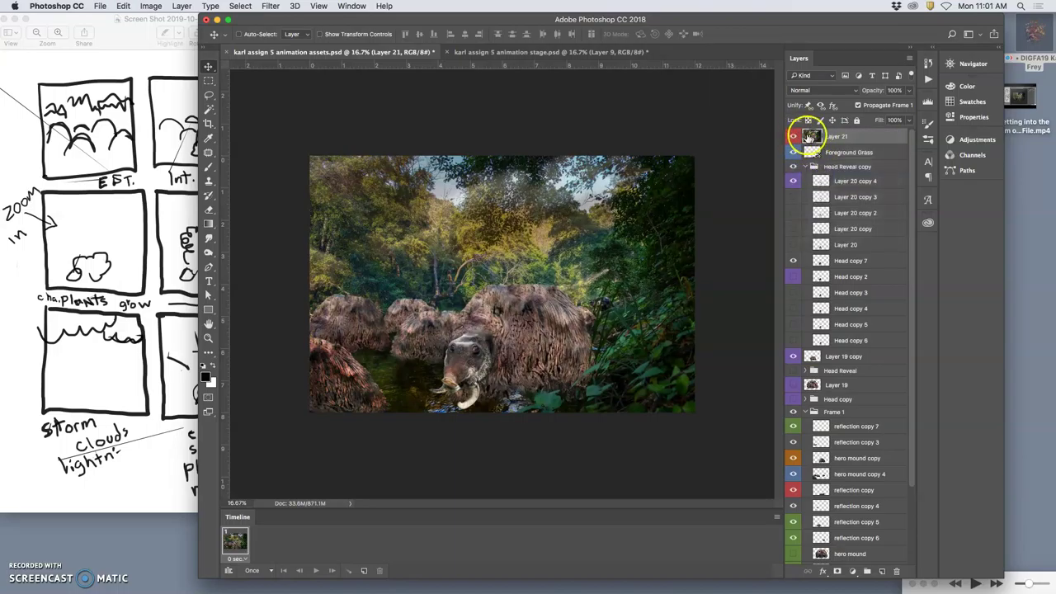
left_click(794, 137)
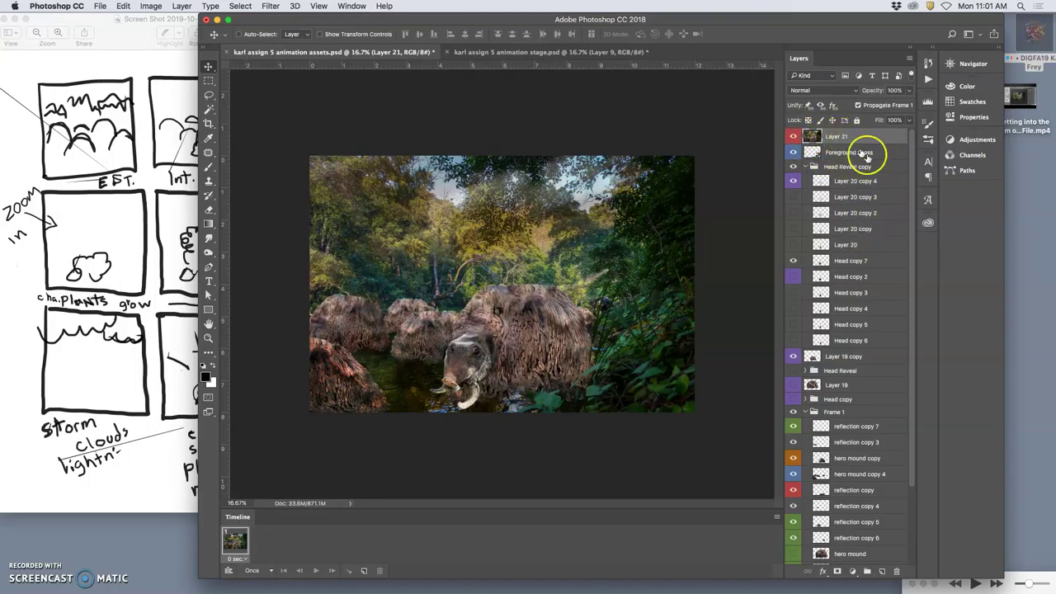
left_click(793, 138)
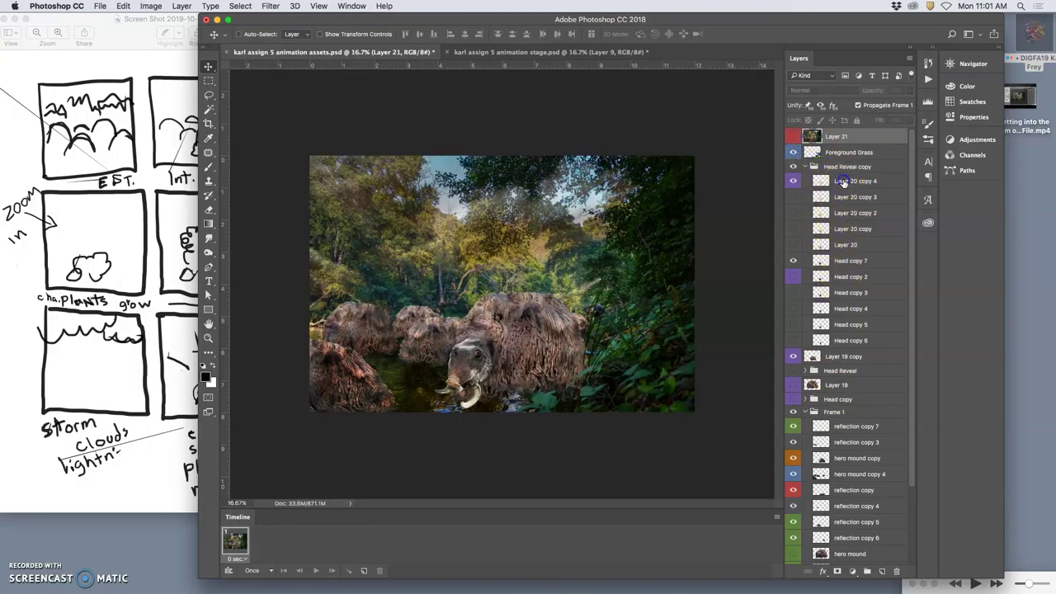
Rotate Head copy 7 counterclockwise by about 3.8 degrees and set Layer 20 copy 4's opacity to 50%.
left_click(842, 182)
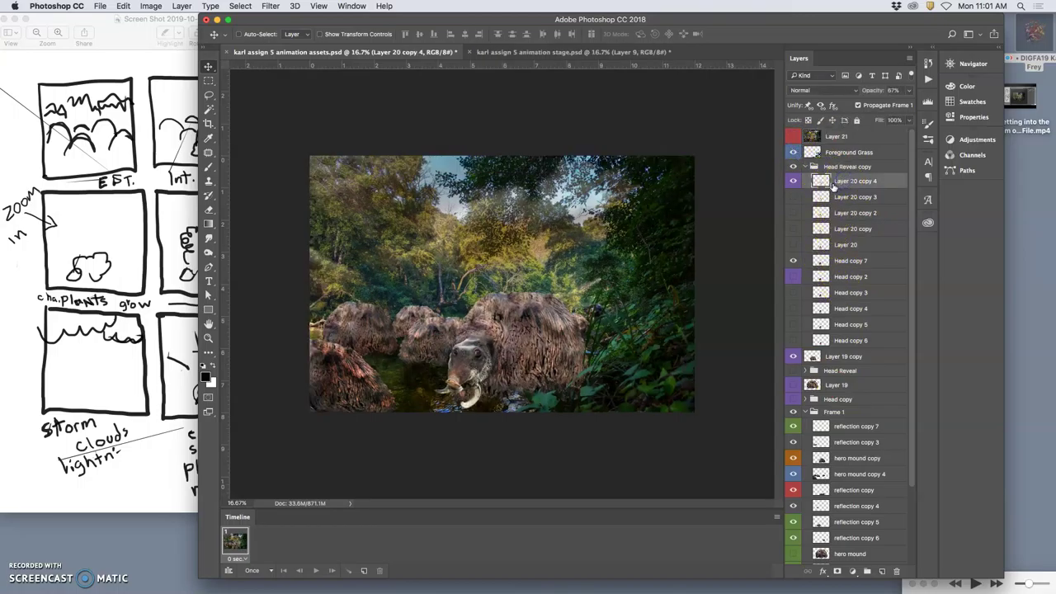
left_click(832, 261)
key("super+t")
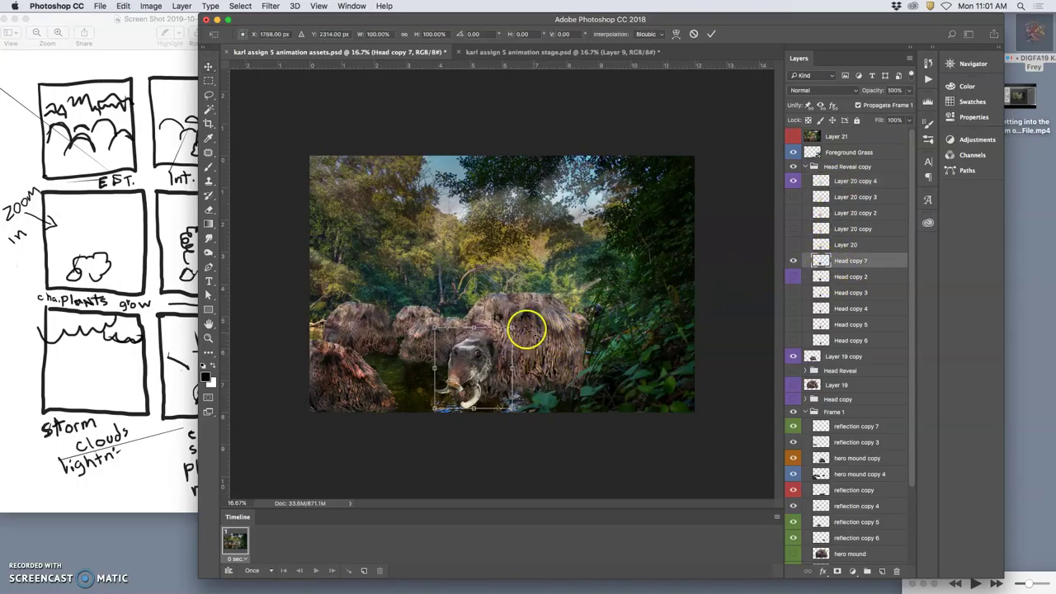
left_click_drag(522, 326, 520, 323)
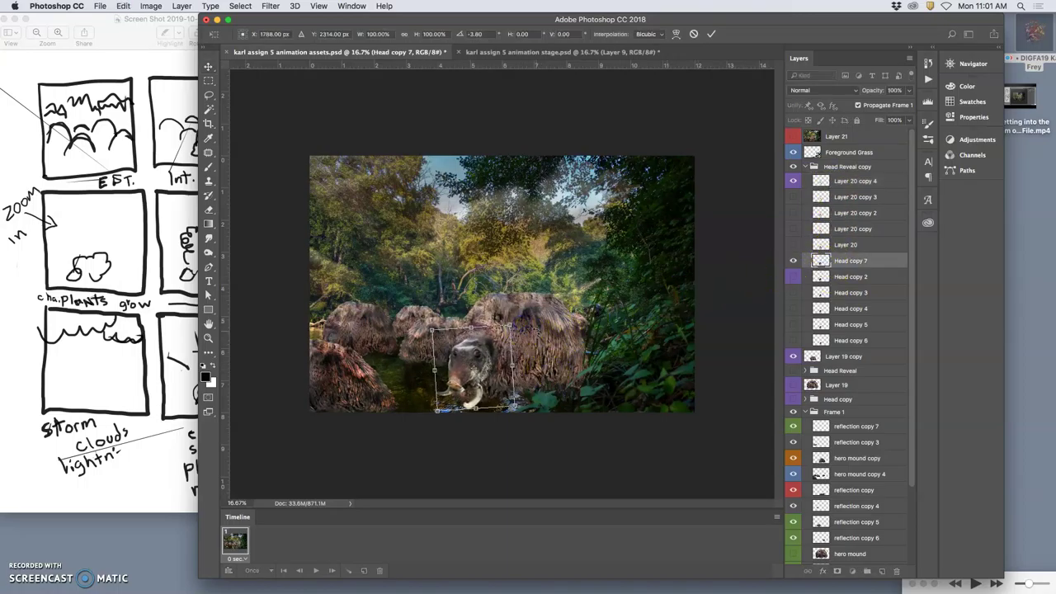
key("Return")
left_click(842, 182)
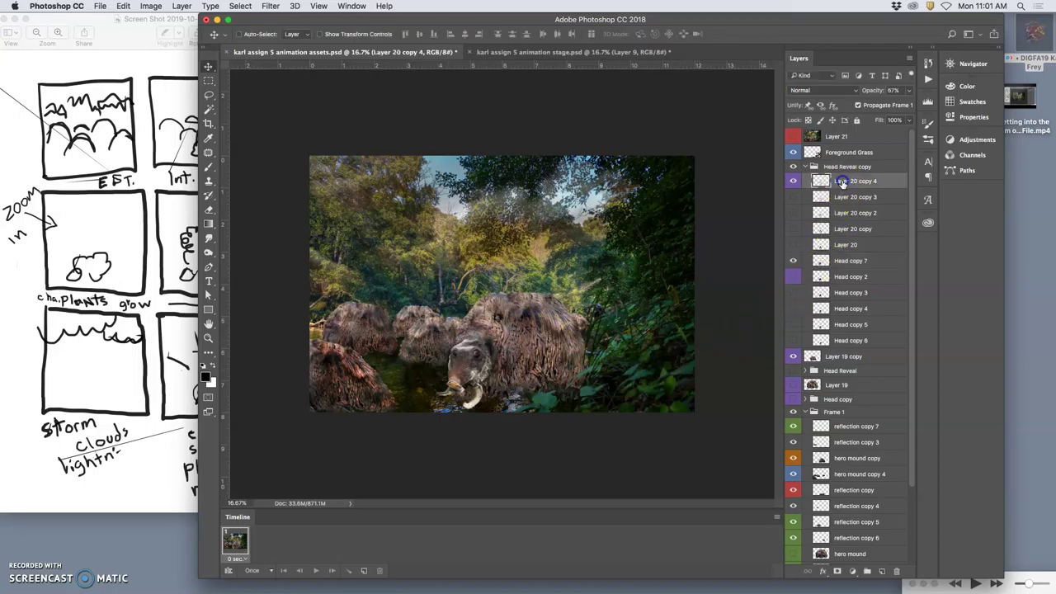
left_click(908, 89)
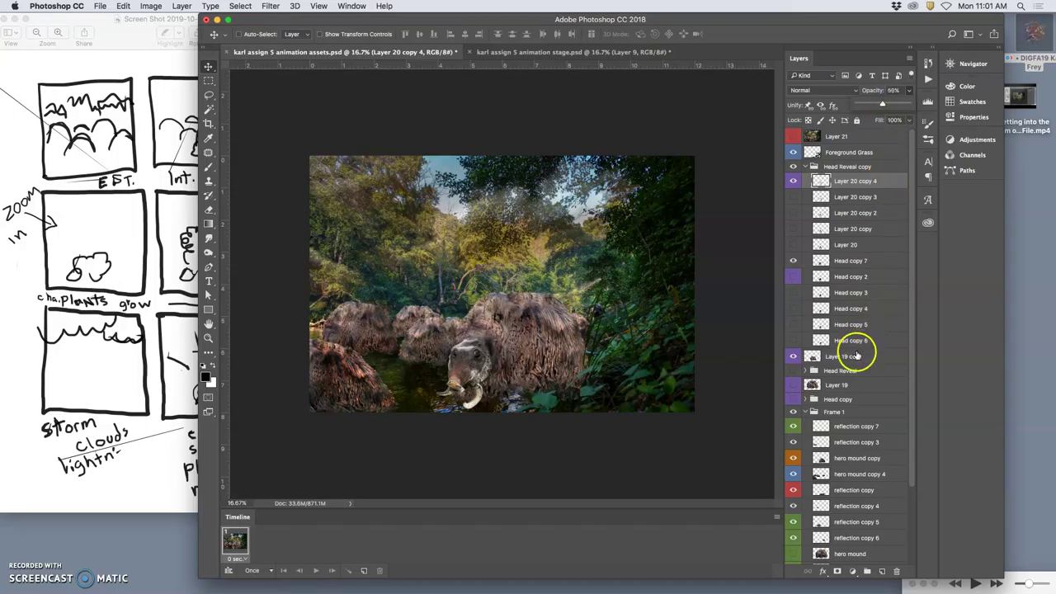
Nudge Layer 20 copy 4, Head copy 7, Layer 19 copy and hero mound copy together slightly left and up.
left_click(843, 262, "super")
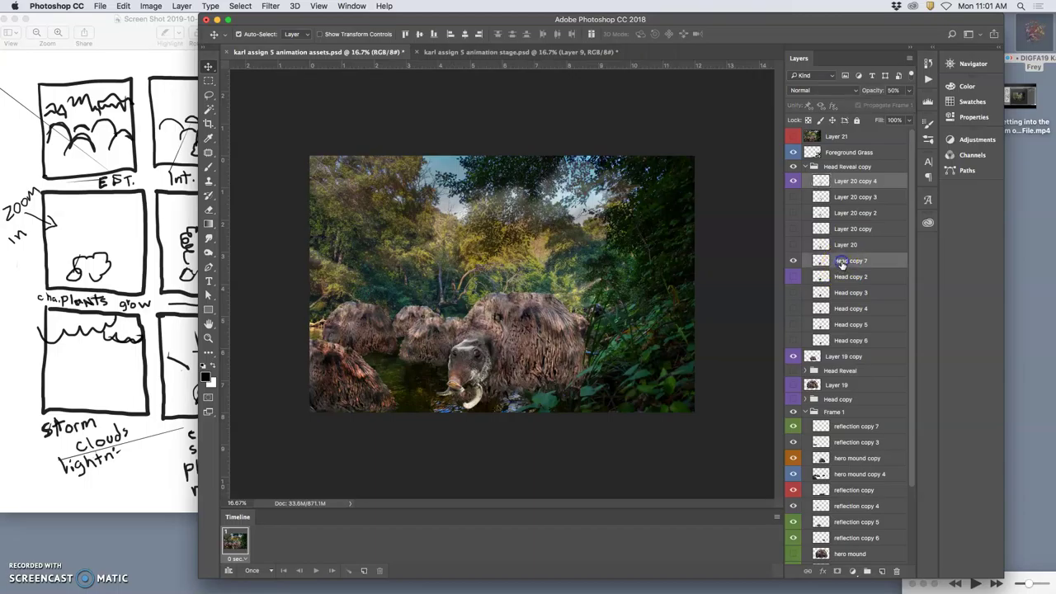
left_click(842, 357, "super")
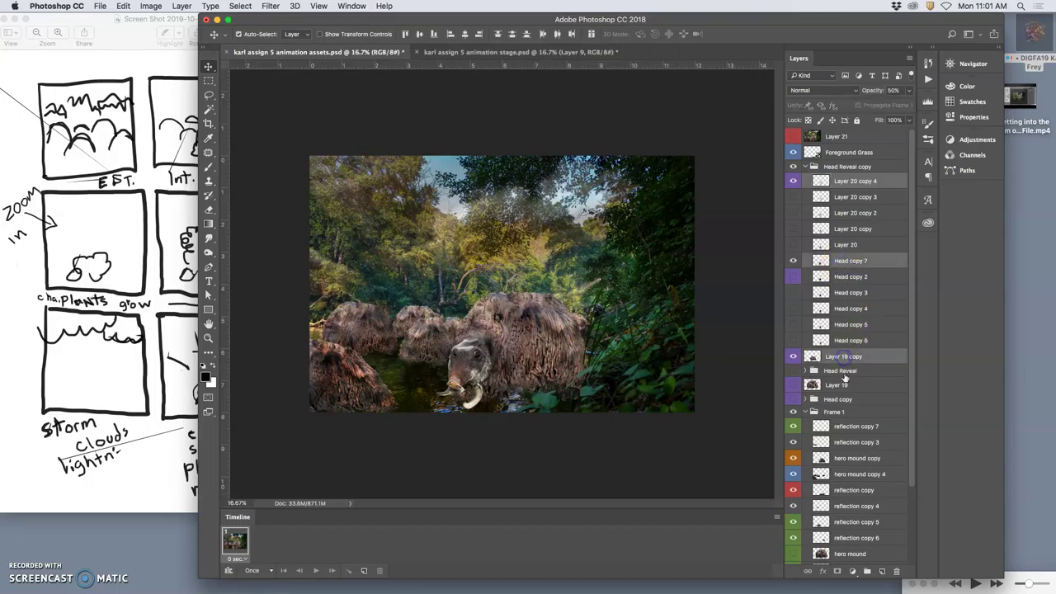
left_click(838, 458, "super")
left_click(532, 327)
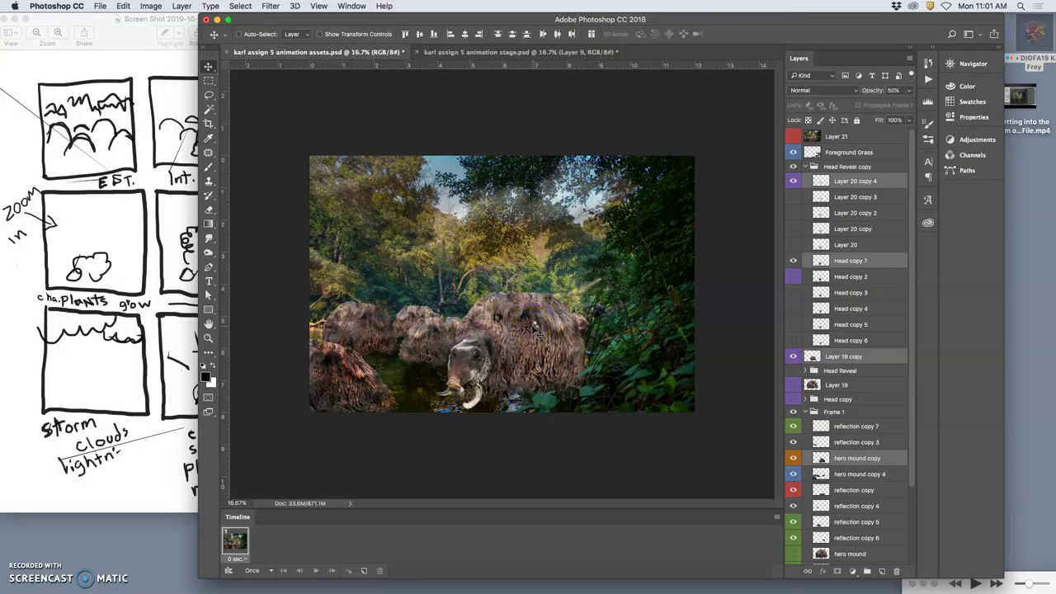
key("shift+Left")
key("shift+Up")
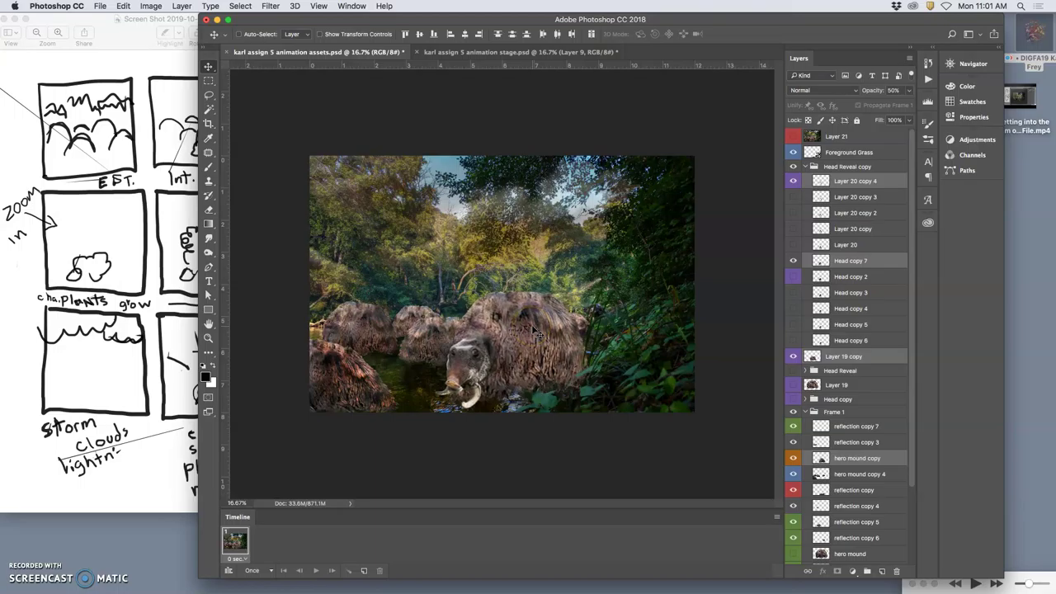
key("shift+Left")
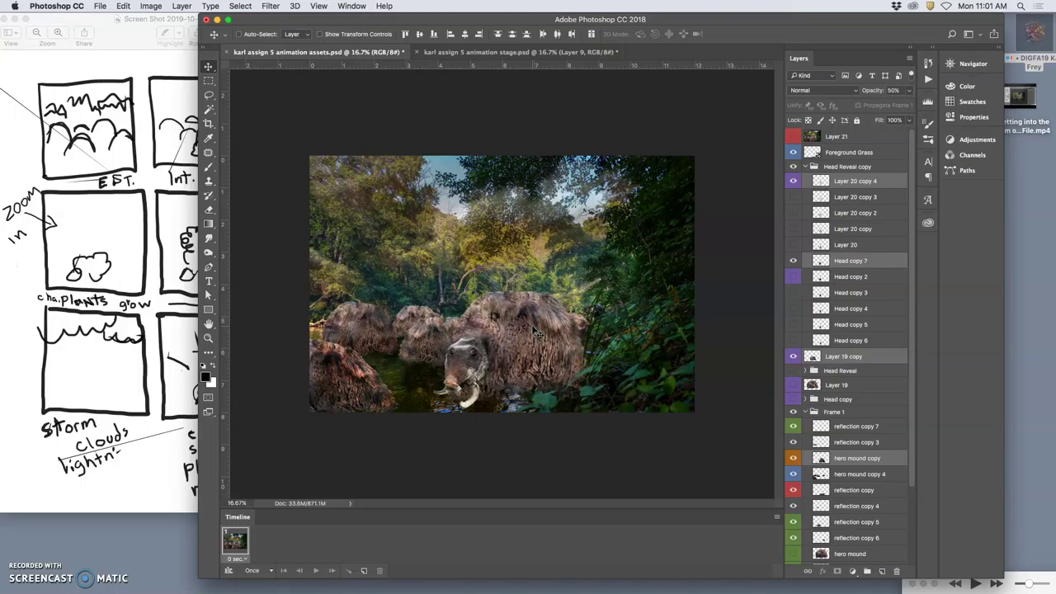
key("shift+Up")
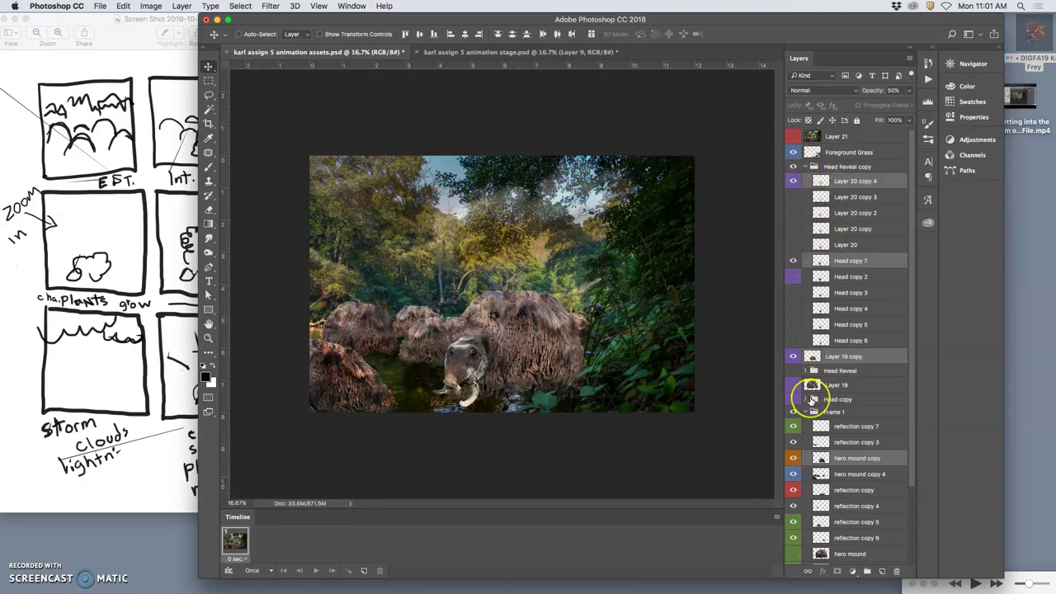
Warp hero mound copy 4 slightly, pulling the upper edge of the background mounds and the lower edge of the foreground mound upward.
scroll(808, 386, "down", 2)
scroll(811, 402, "down", 1)
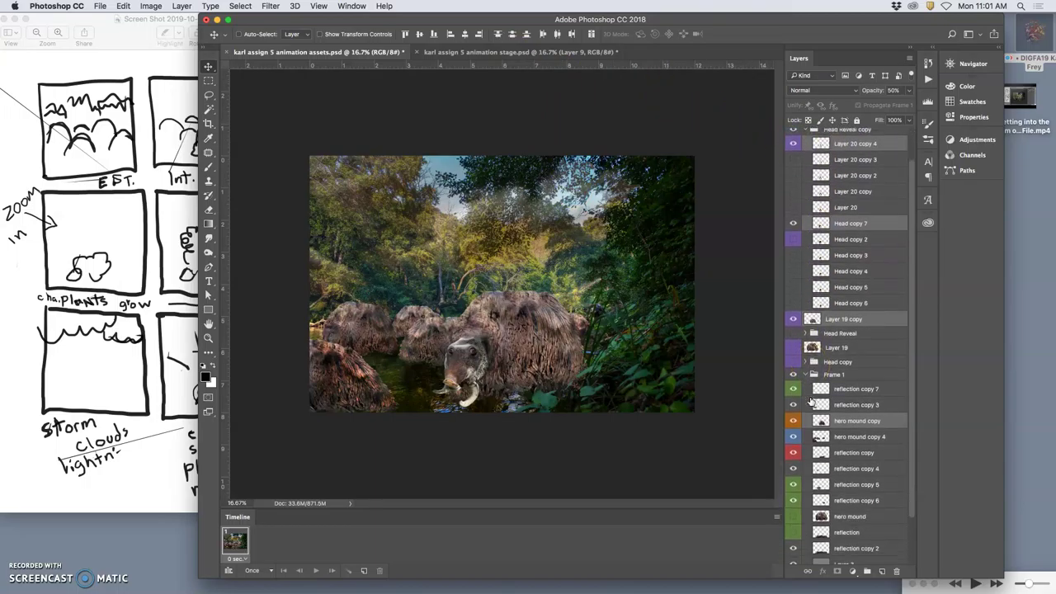
left_click(835, 434)
key("ctrl+t")
right_click(430, 330)
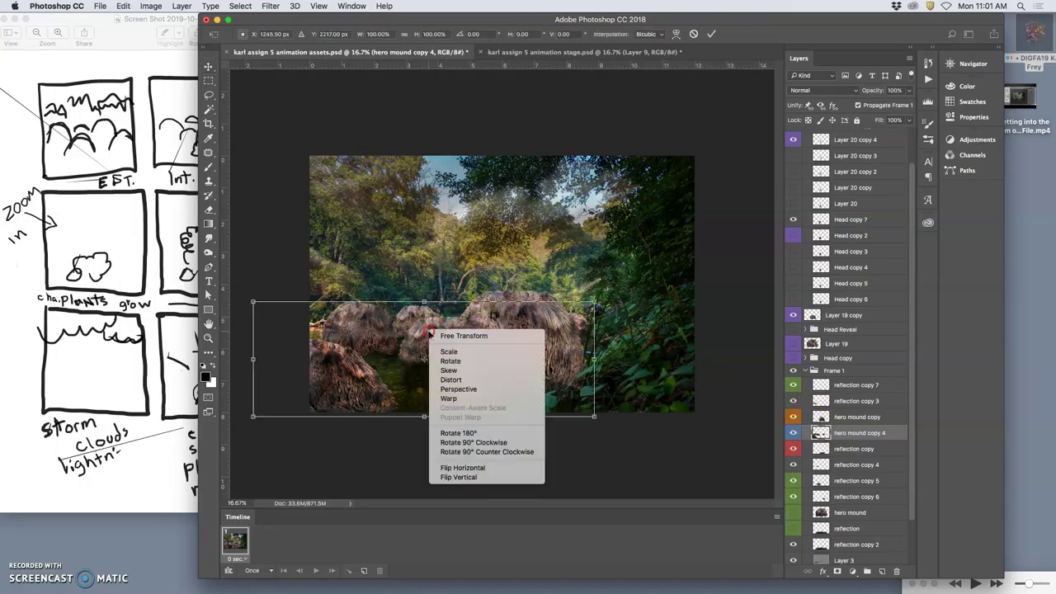
left_click(449, 397)
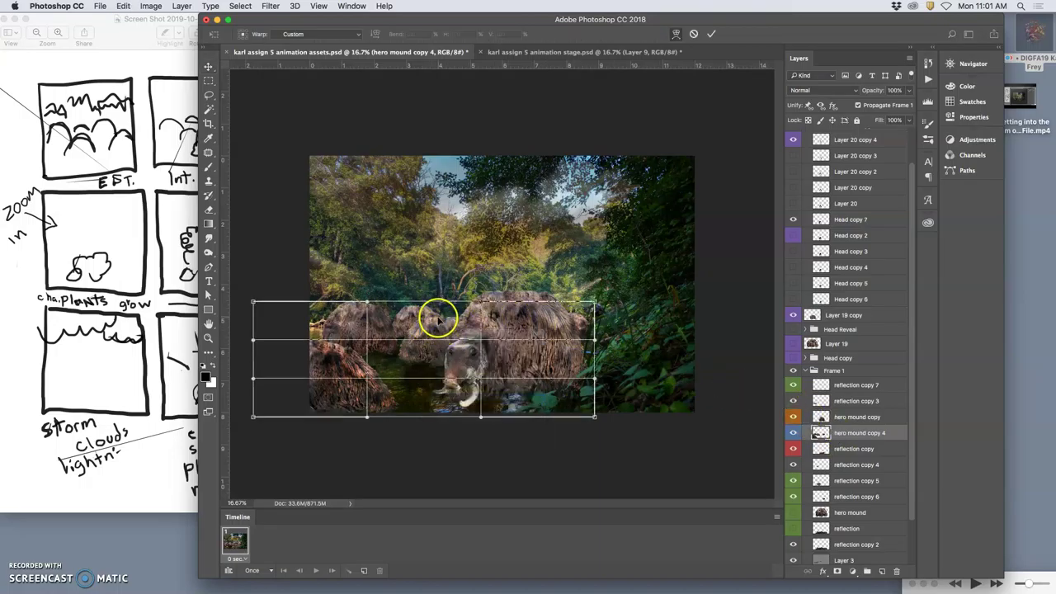
left_click_drag(434, 310, 434, 307)
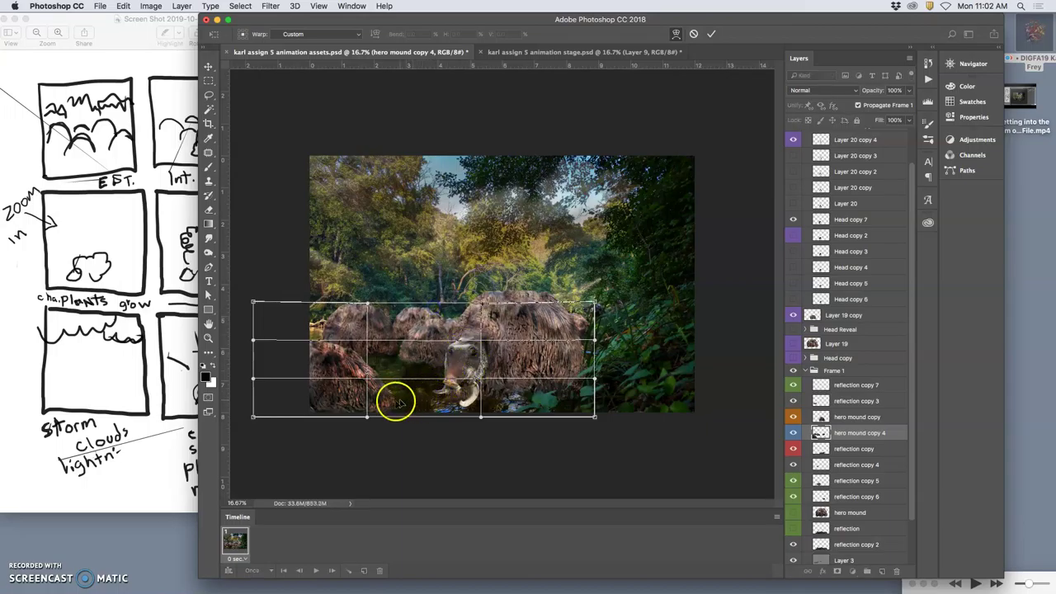
left_click_drag(330, 422, 337, 419)
key("Return")
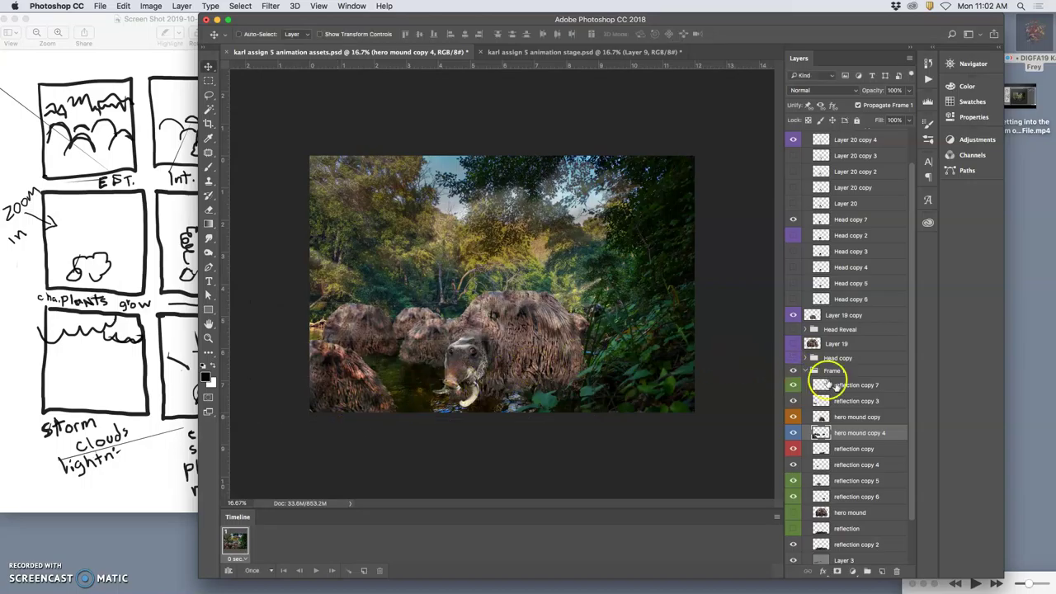
Set Layer 4's opacity to 40% and move the layer slightly up and to the left.
scroll(850, 482, "down", 3)
left_click(843, 507)
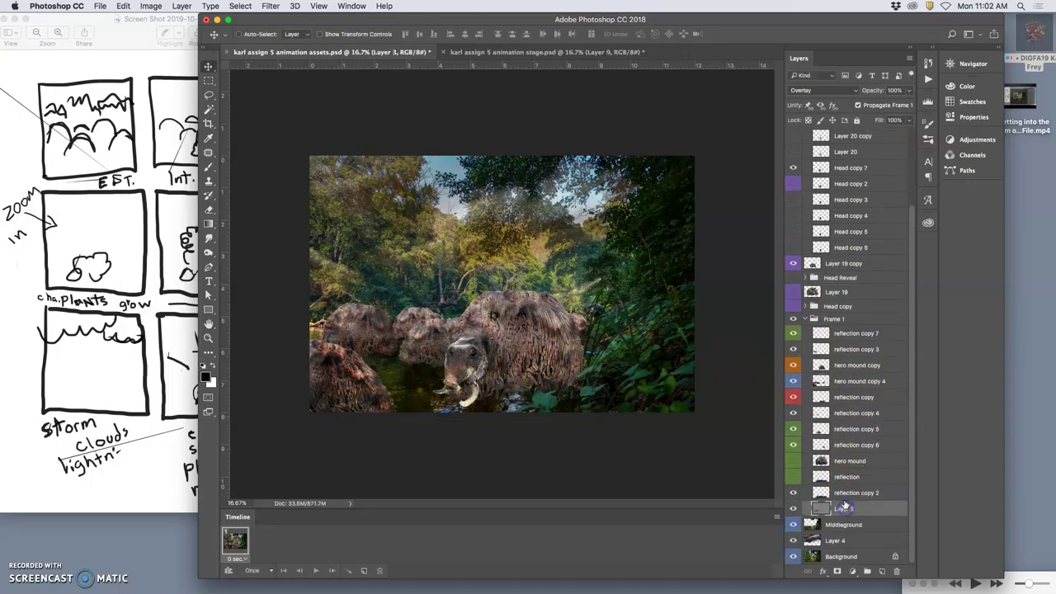
left_click(836, 540)
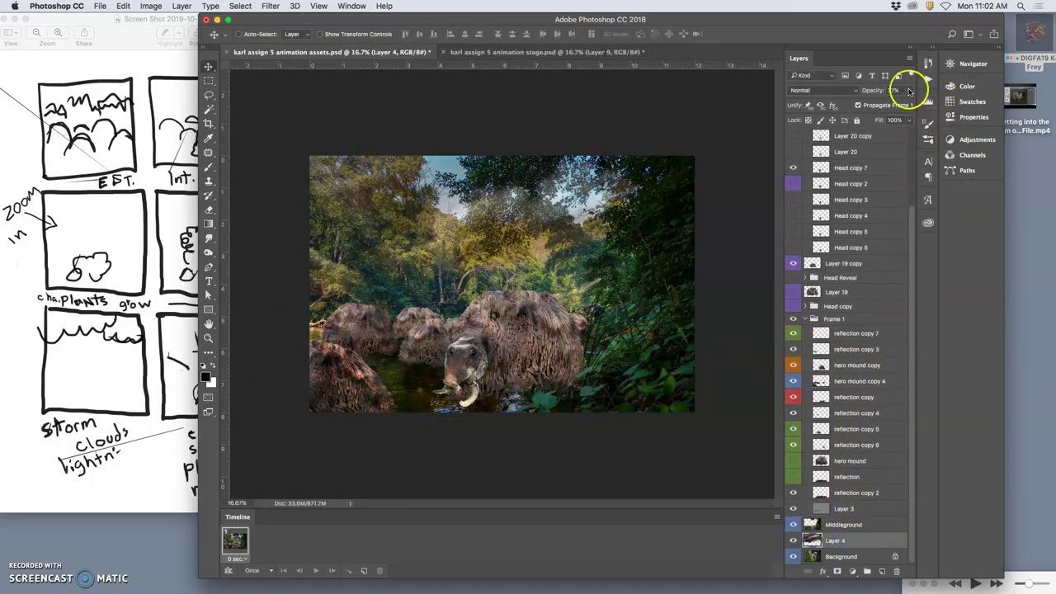
left_click(911, 90)
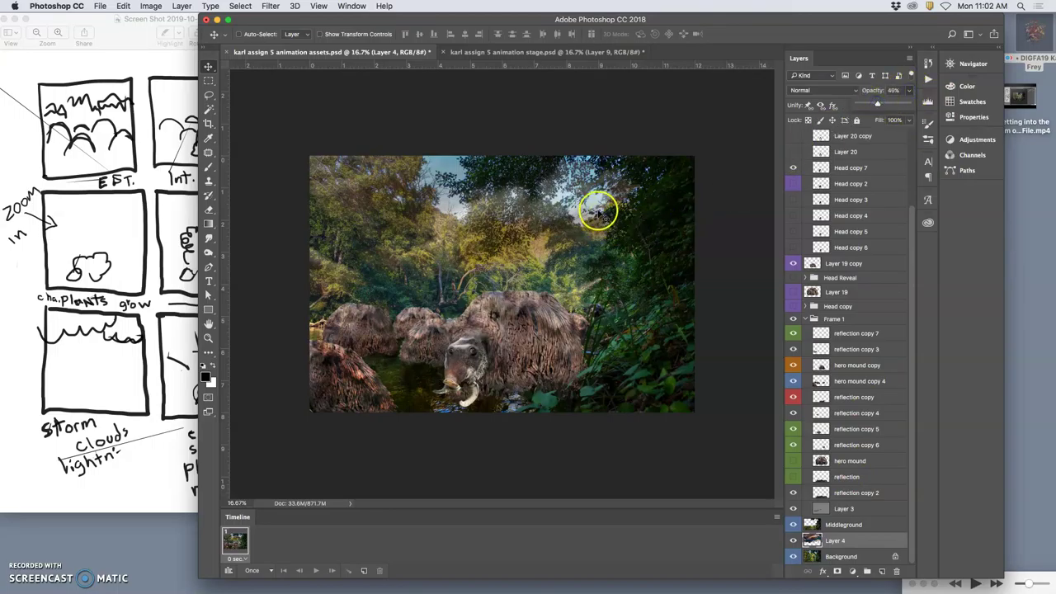
left_click_drag(599, 207, 590, 188)
Warp Layer 4, pulling its lower right area downward and slightly outward behind the mounds.
key("super+t")
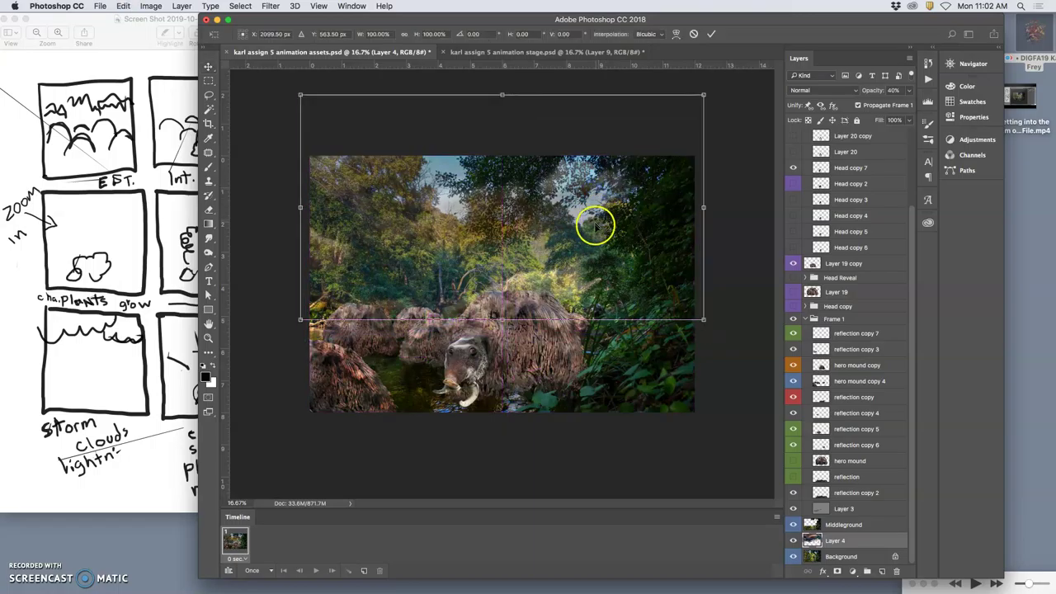
right_click(589, 227)
left_click(610, 299)
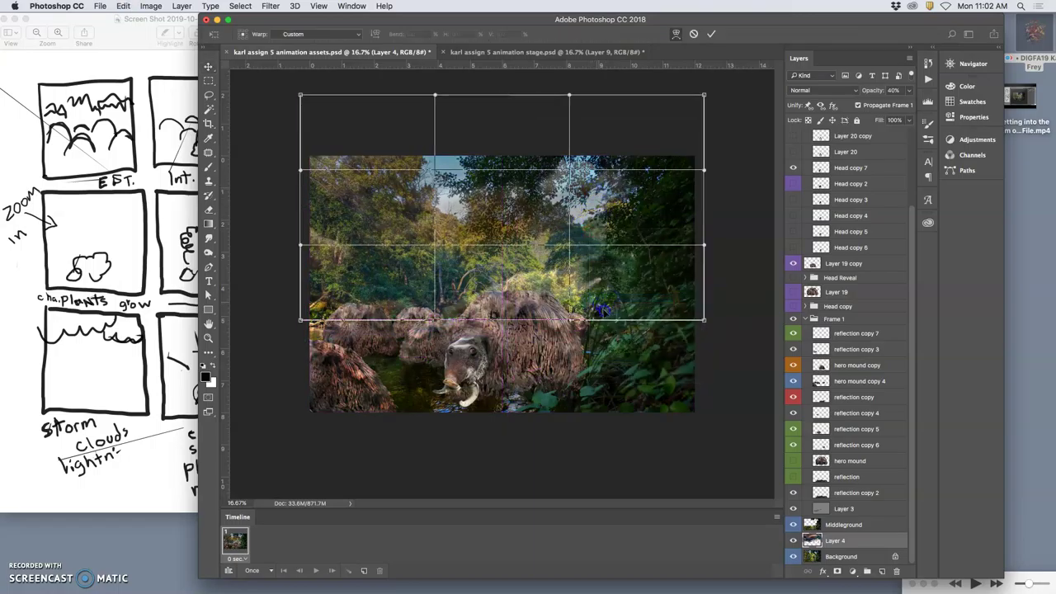
left_click_drag(612, 320, 612, 324)
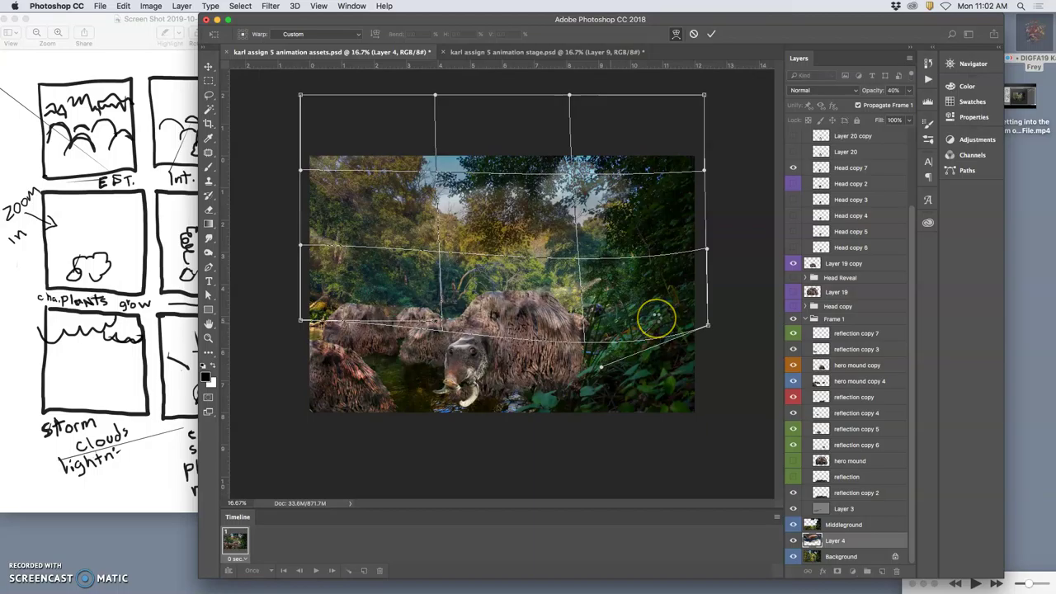
key("Return")
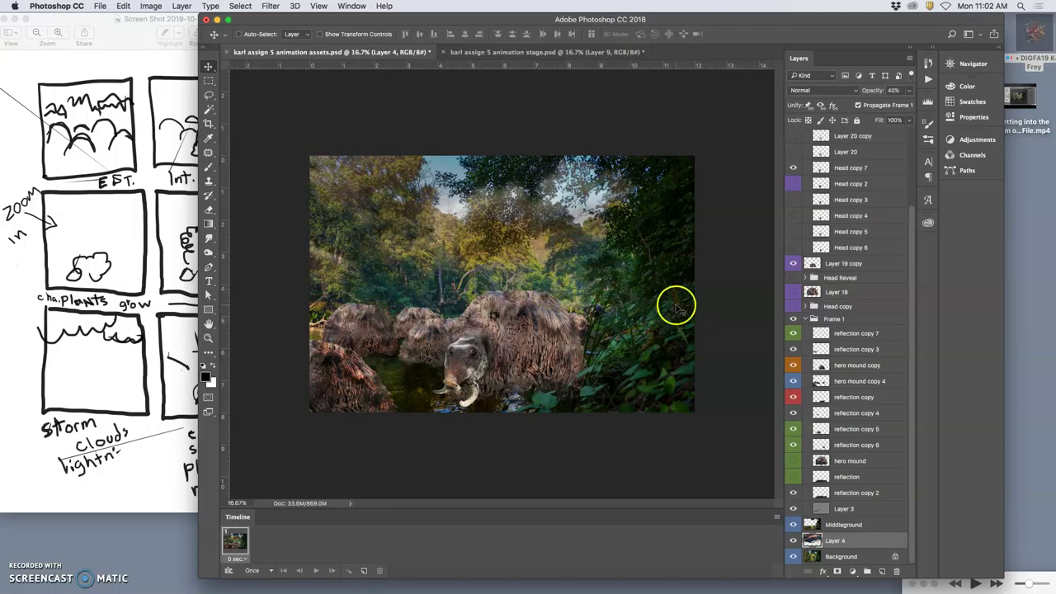
left_click(501, 51)
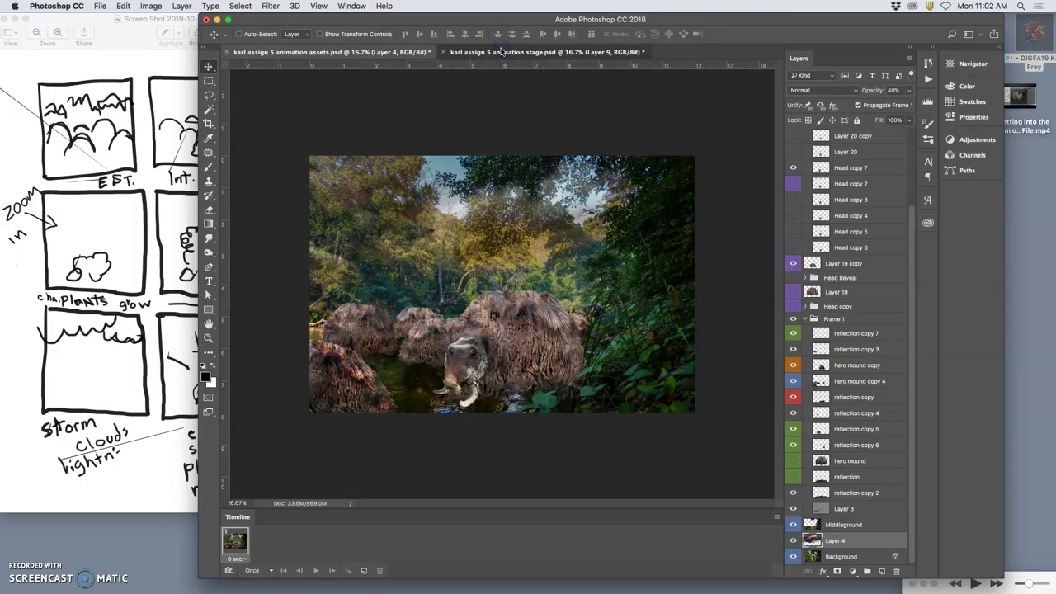
left_click(375, 52)
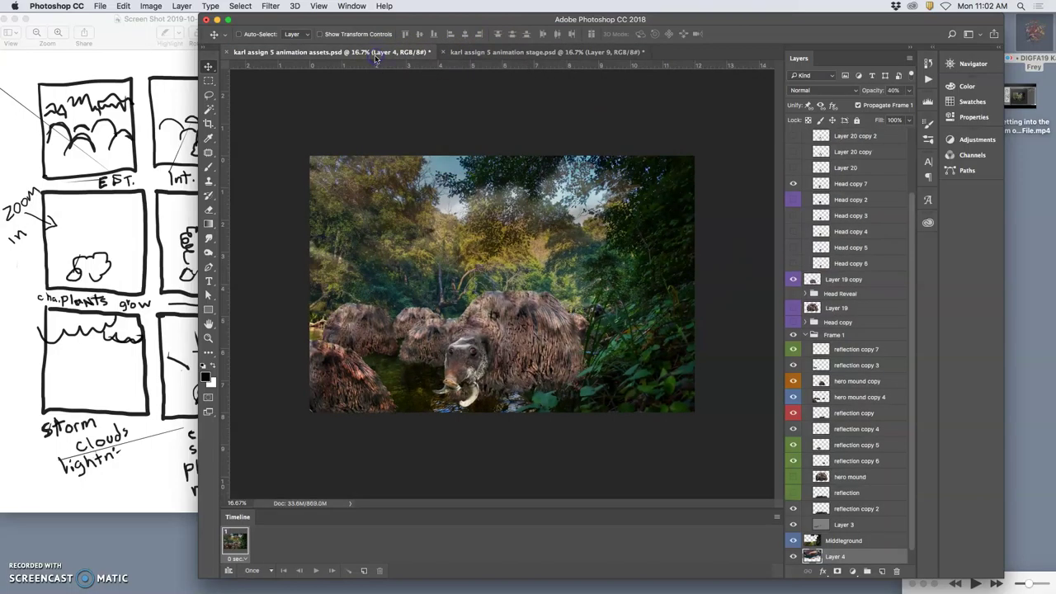
left_click(484, 51)
left_click(384, 52)
Stamp all visible layers of the assets document into a new merged layer directly above Foreground Grass.
scroll(847, 404, "up", 3)
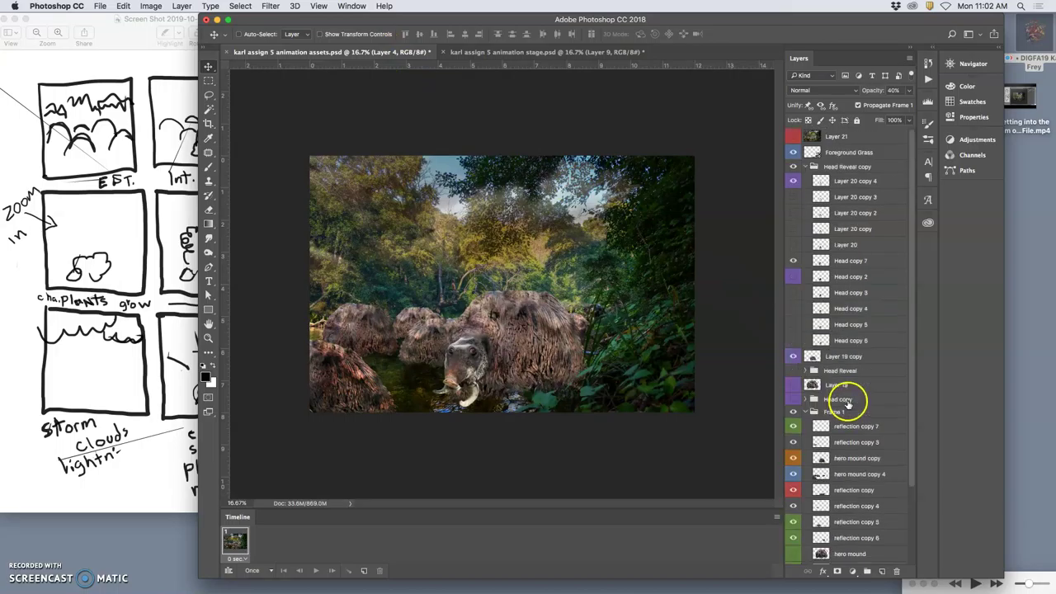
left_click(842, 139)
left_click(838, 153)
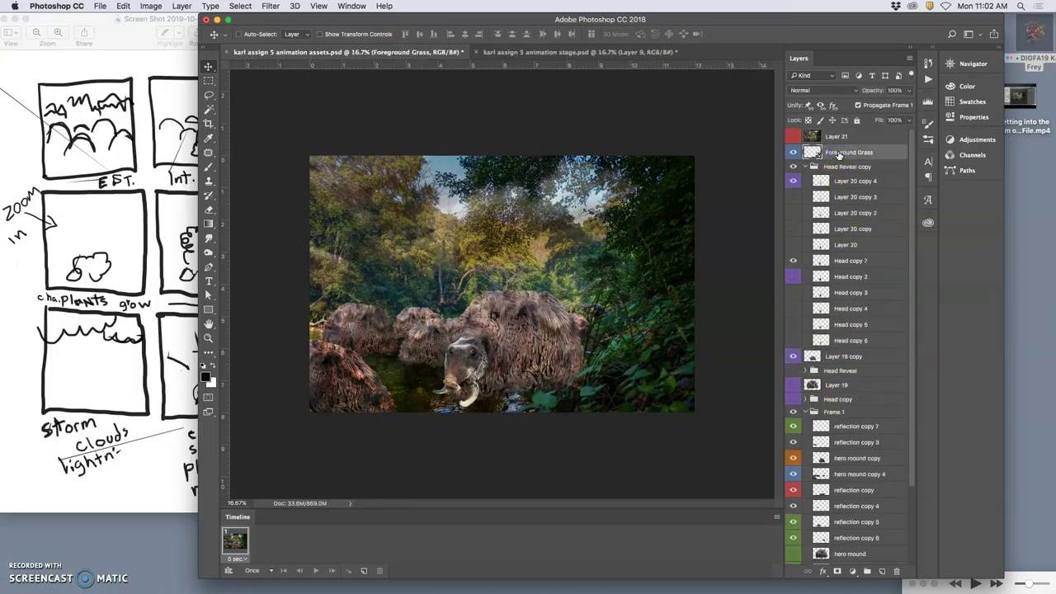
left_click(794, 151)
left_click(181, 6)
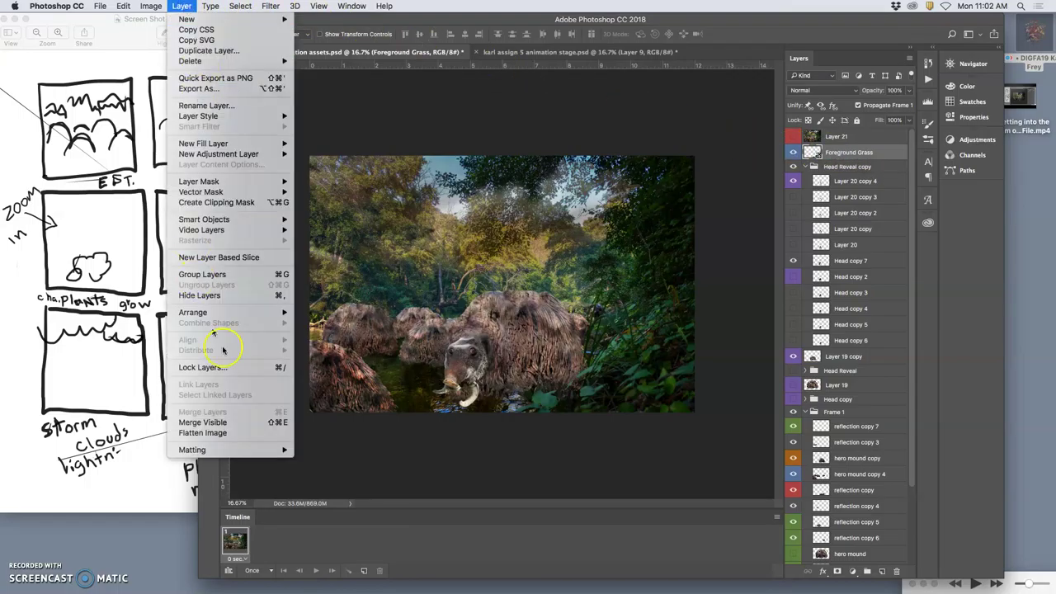
left_click(701, 321)
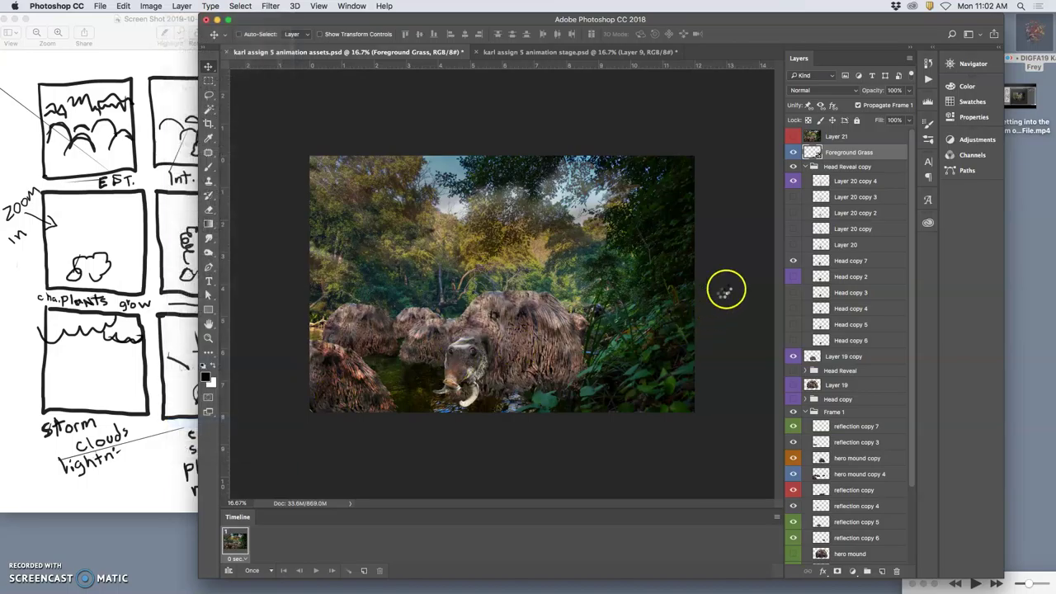
key("alt+shift+super+e")
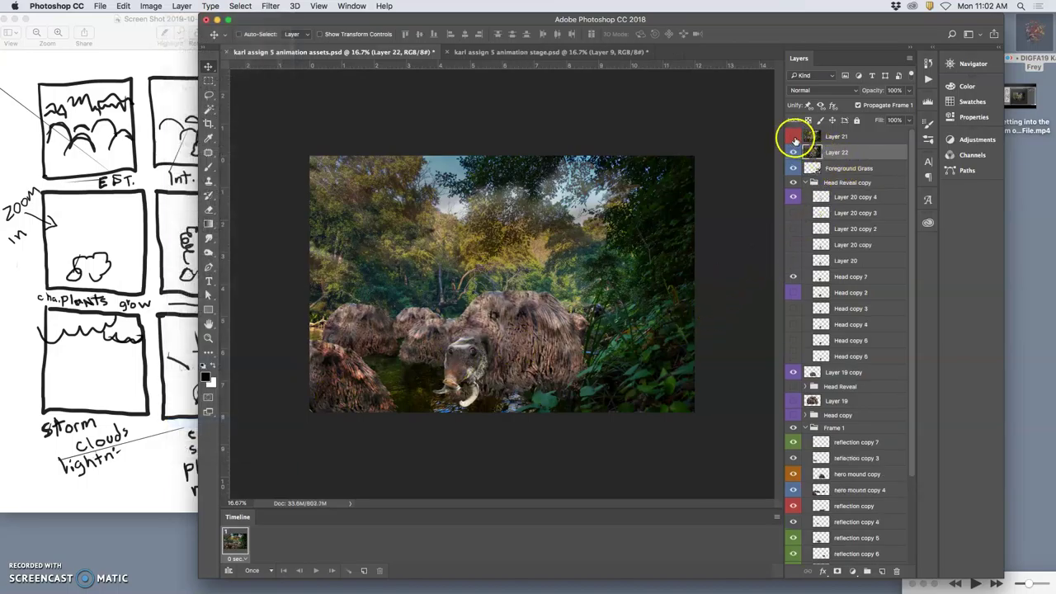
Show Layer 21, keep it stacked above Layer 22 and set its opacity to 45%.
left_click_drag(837, 152, 817, 148)
left_click(793, 138)
left_click(794, 138)
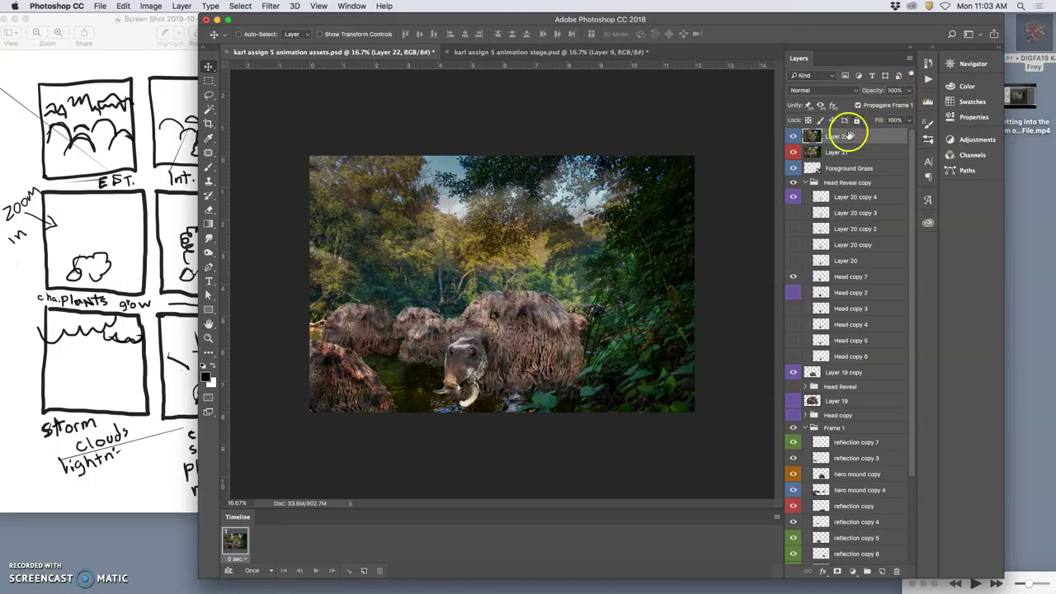
left_click_drag(843, 140, 835, 153)
left_click(840, 137)
left_click(908, 90)
left_click_drag(907, 104, 880, 104)
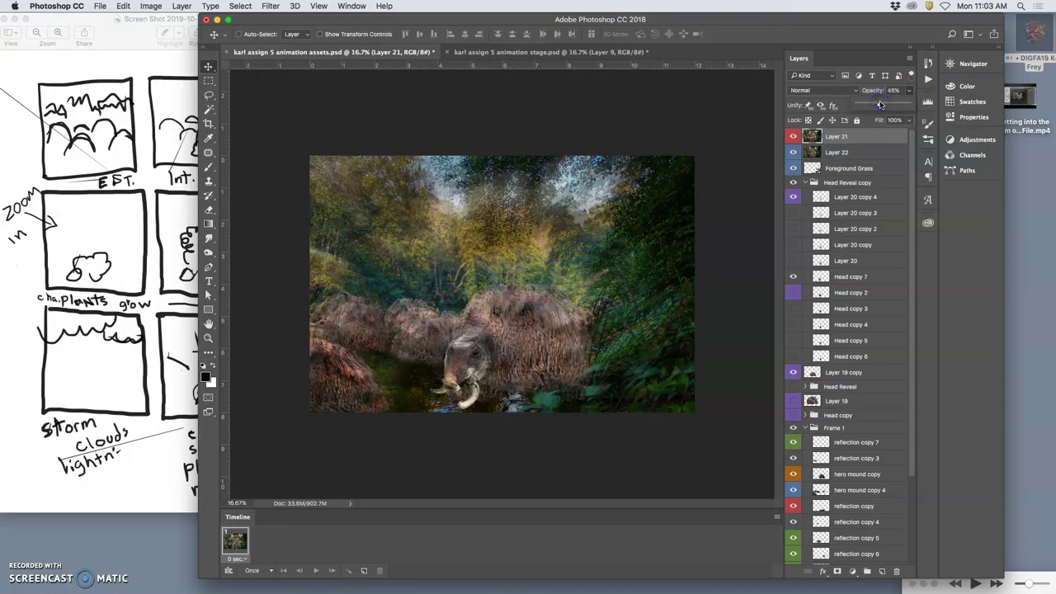
Enlarge Layer 22 to about 118% and shift it up and left against the semi-transparent Layer 21.
left_click(860, 153)
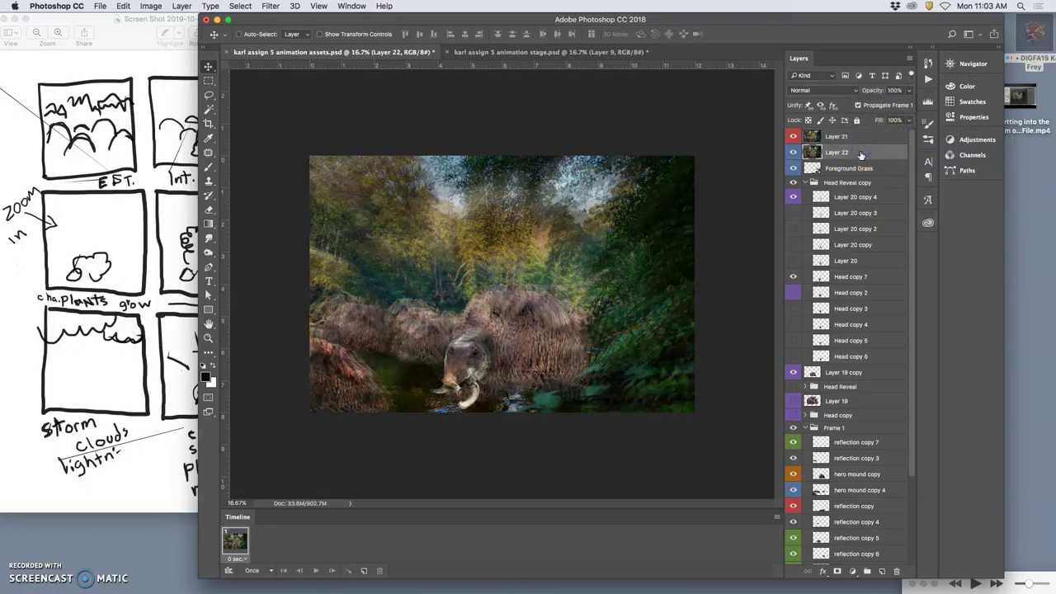
key("super+t")
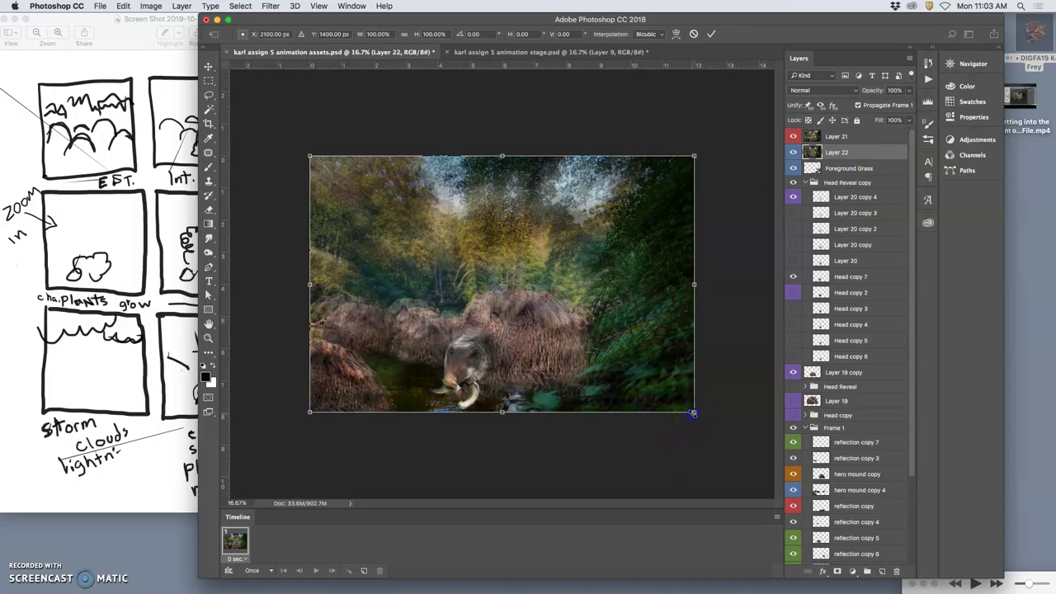
left_click_drag(694, 413, 719, 436)
left_click_drag(647, 404, 628, 378)
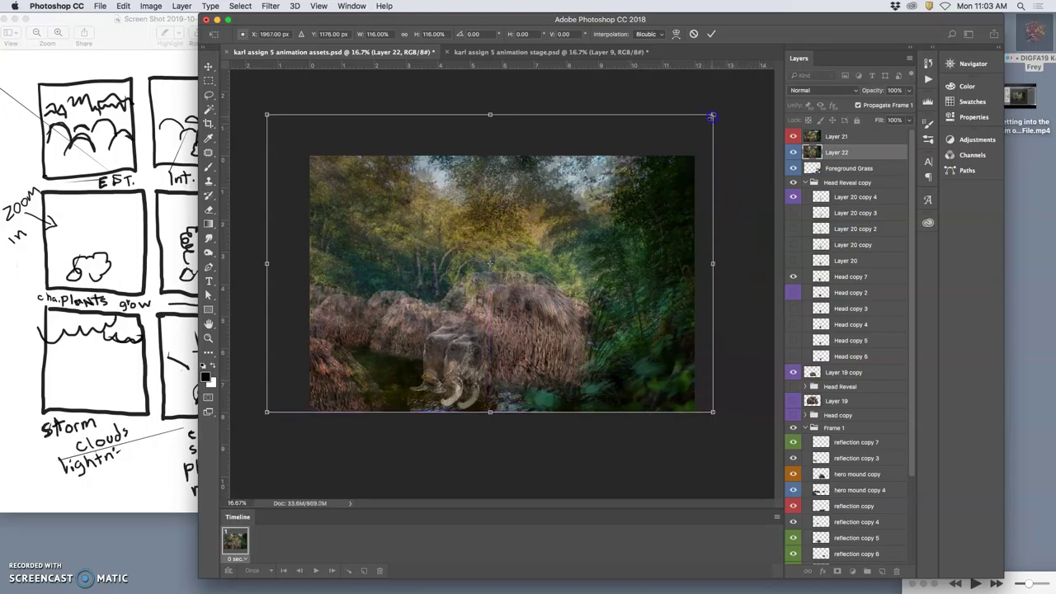
left_click_drag(714, 115, 716, 112)
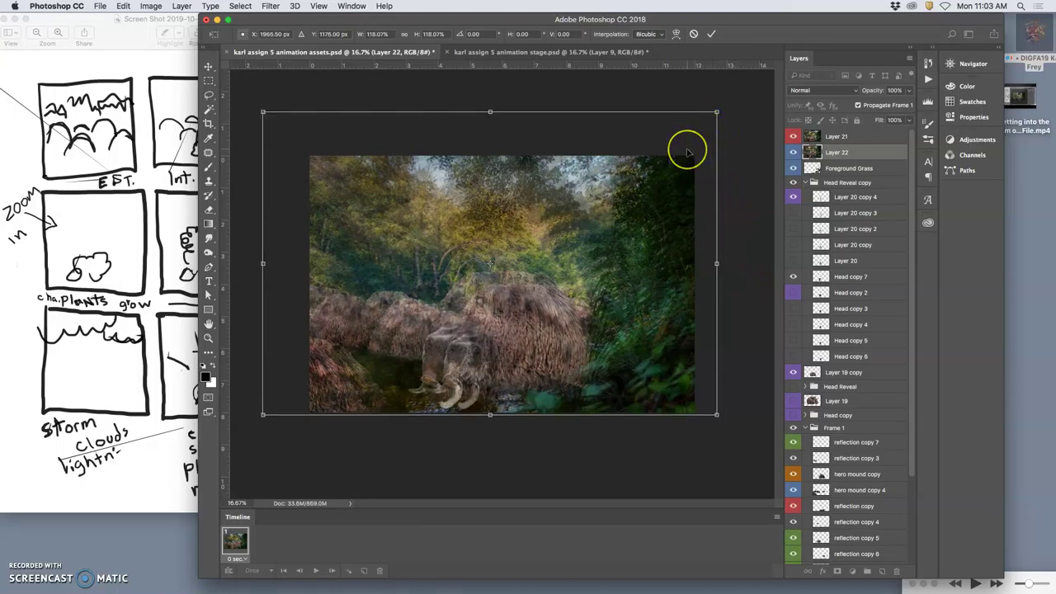
key("Up")
key("Up")
key("Up")
key("Up")
key("Up")
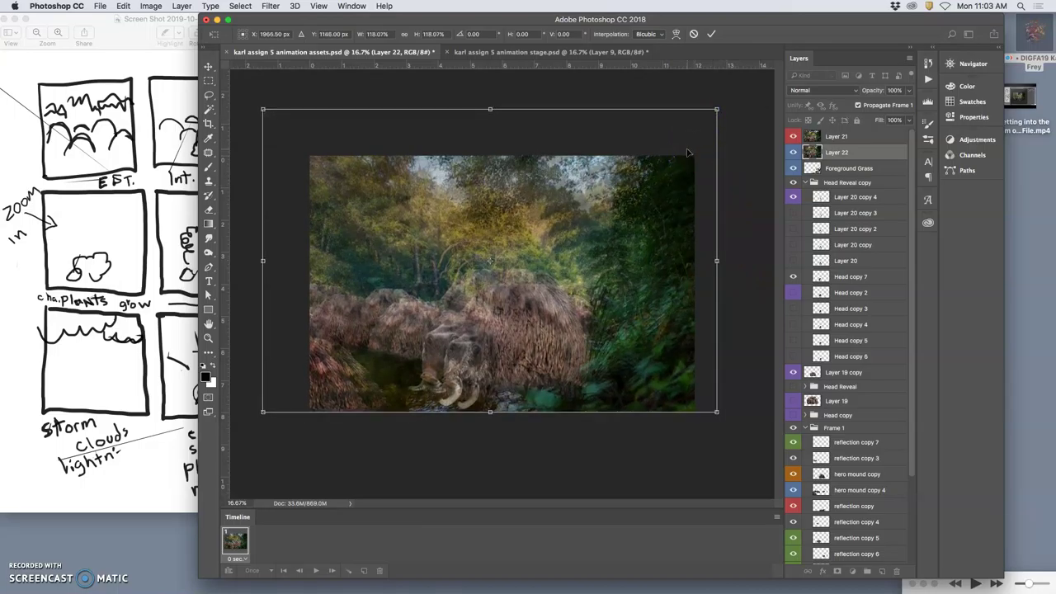
left_click(611, 248)
left_click(608, 246)
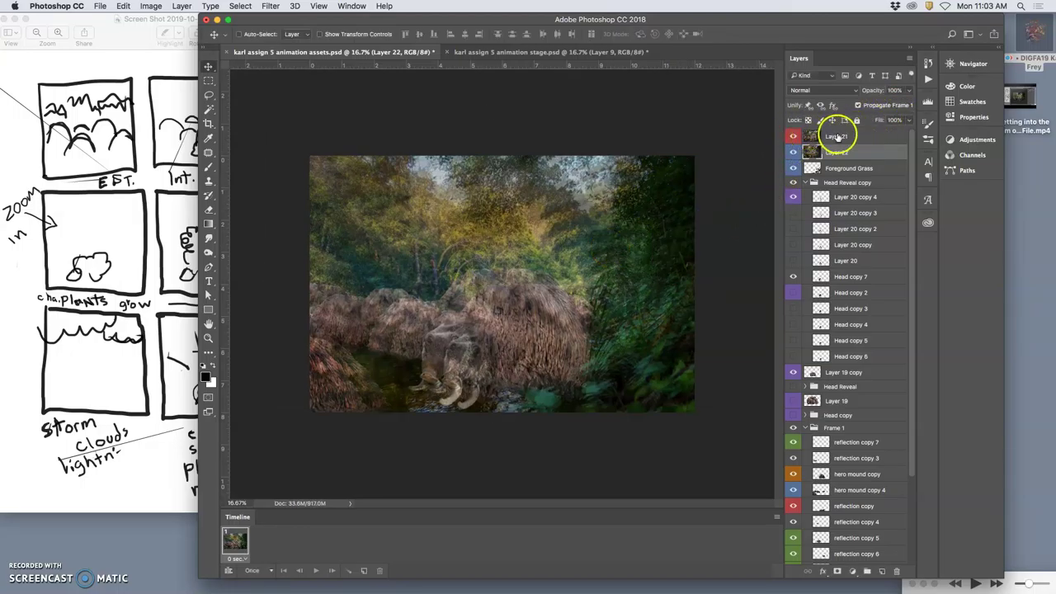
Restore Layer 21's opacity to 100%.
left_click(837, 137)
left_click(909, 91)
left_click_drag(882, 105, 881, 105)
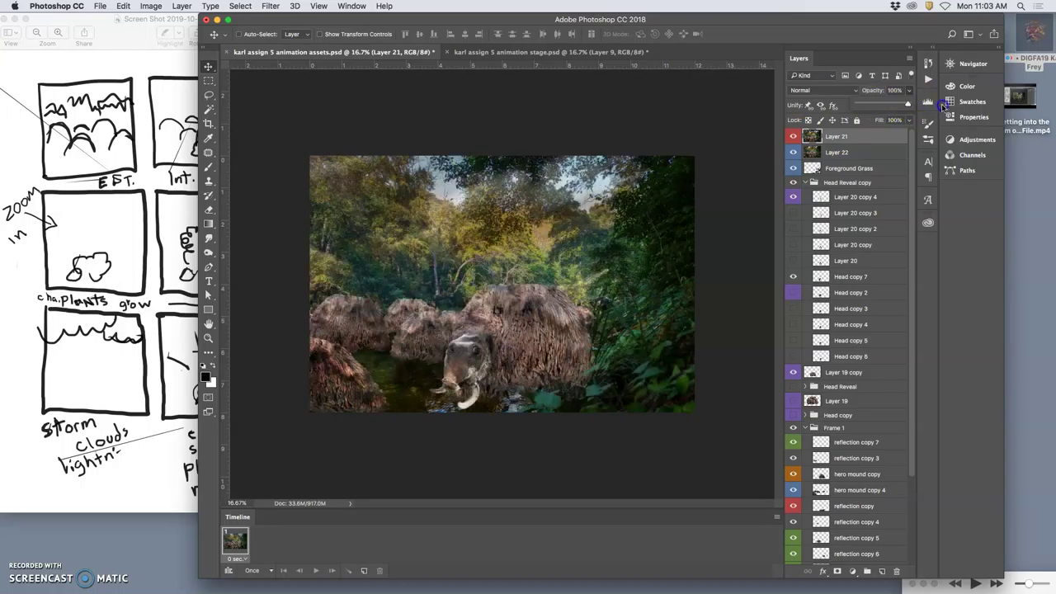
Toggle Layer 21's visibility repeatedly to compare its size and position with Layer 22, leaving it hidden.
left_click(792, 136)
left_click(793, 136)
left_click(793, 136)
left_click(793, 136)
left_click(792, 136)
left_click(793, 136)
left_click(792, 136)
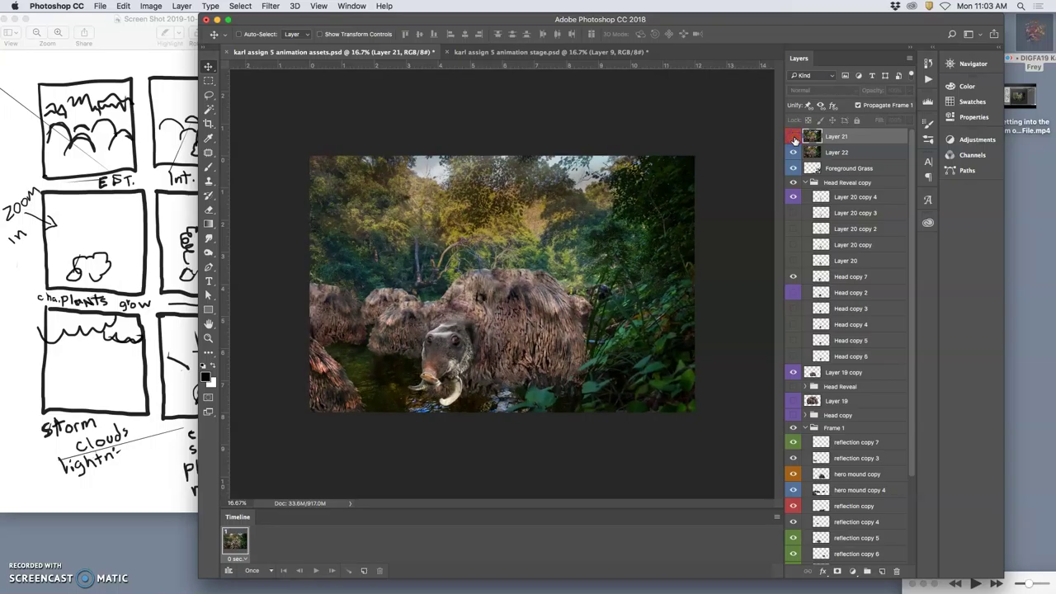
left_click(793, 136)
left_click(792, 136)
Scale Layer 22 down to about 95% and nudge it downward until it covers the canvas's lower edge.
left_click(848, 153)
key("super+t")
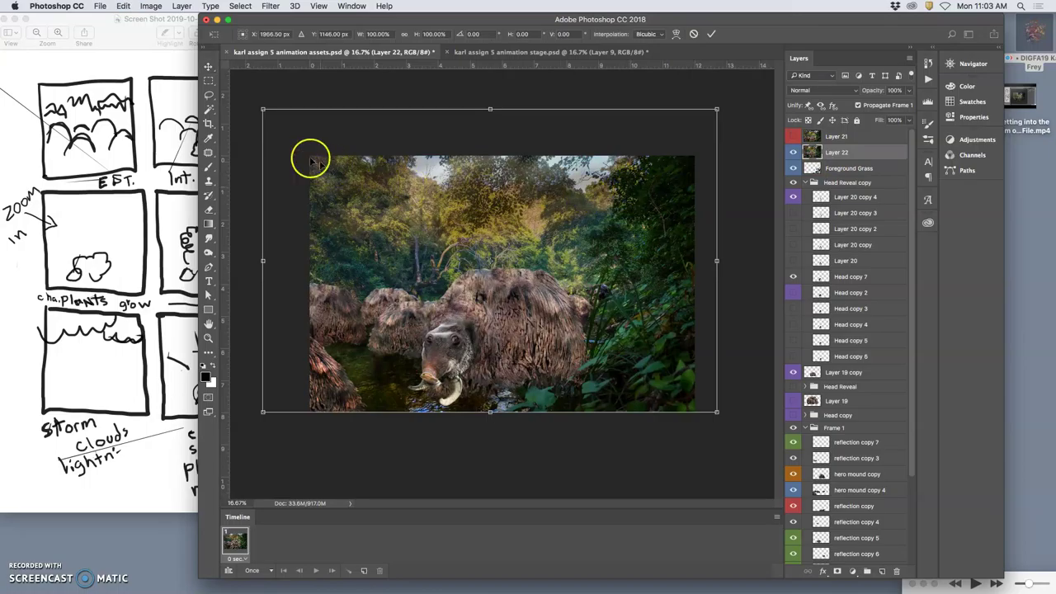
left_click_drag(262, 111, 272, 124)
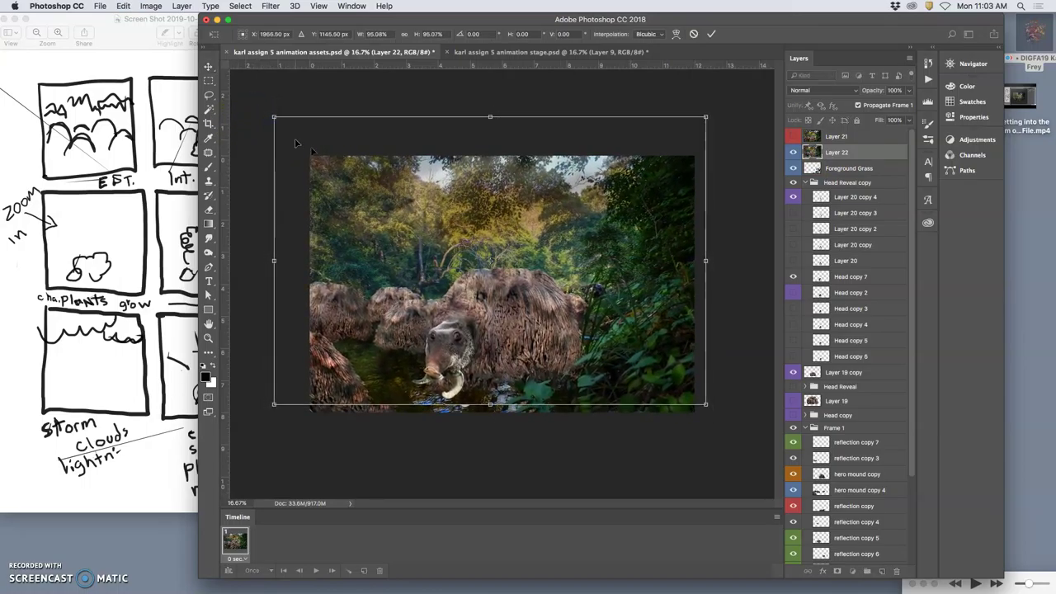
key("Down")
key("Down")
key("Down")
key("Down")
key("Down")
key("Down")
key("Down")
key("Down")
key("Down")
key("Down")
key("Down")
key("Down")
key("Down")
key("Down")
key("Down")
key("Down")
key("Down")
key("Down")
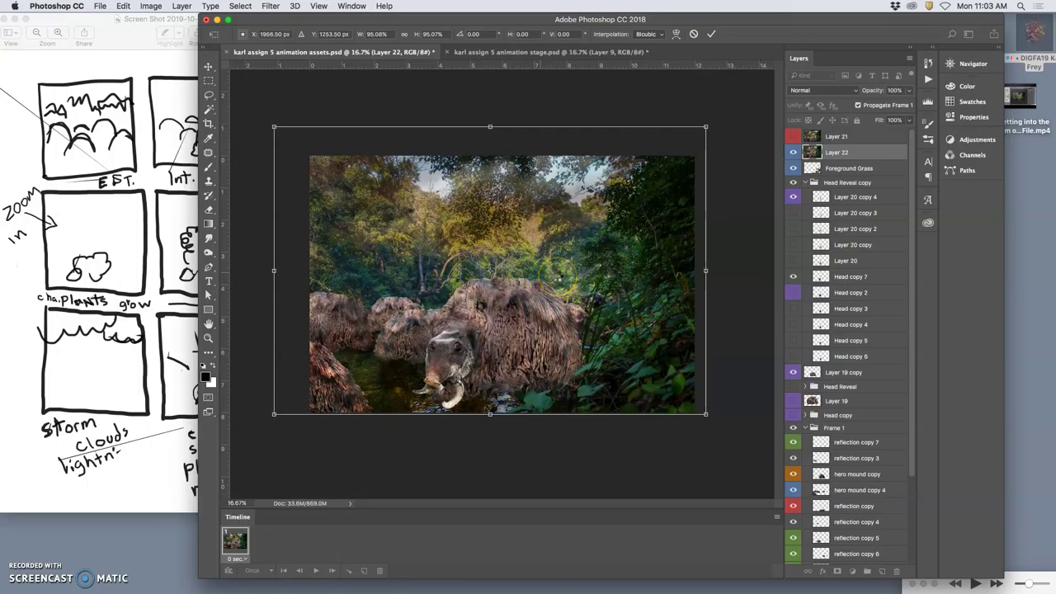
key("Return")
Compare Layer 21 with the resized Layer 22 and delete Layer 21.
left_click(792, 137)
left_click(792, 137)
left_click(794, 138)
left_click(793, 138)
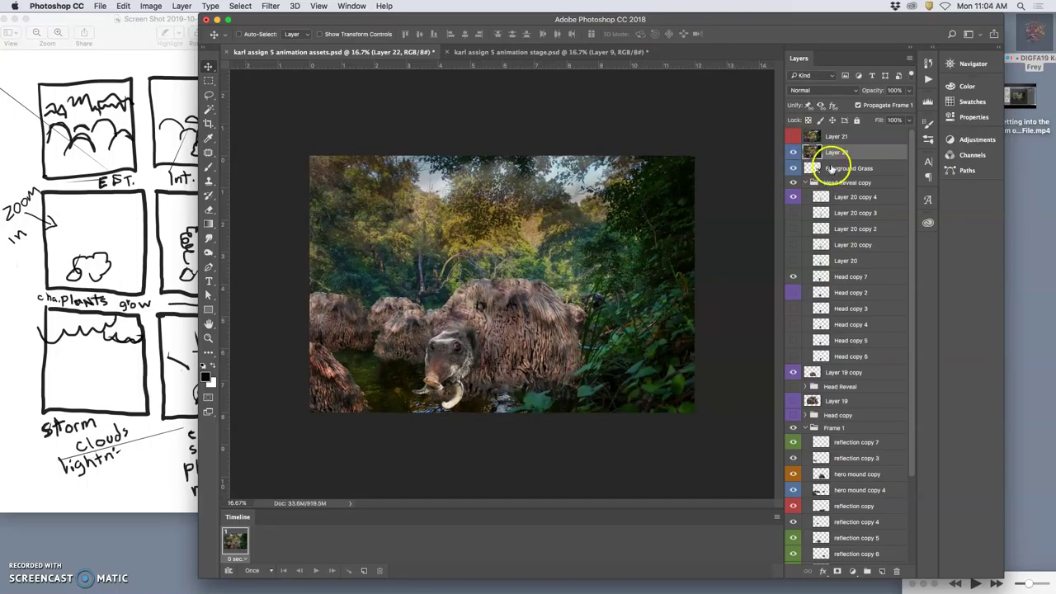
left_click(833, 139)
key("Delete")
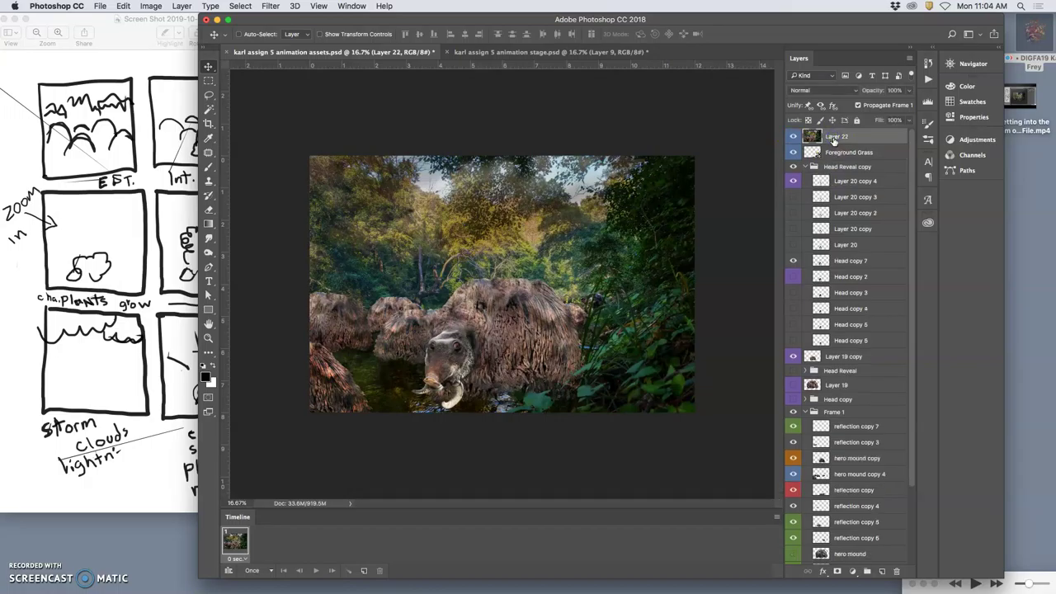
Copy the full canvas area of Layer 22 into the stage animation document as a new top layer.
key("super+a")
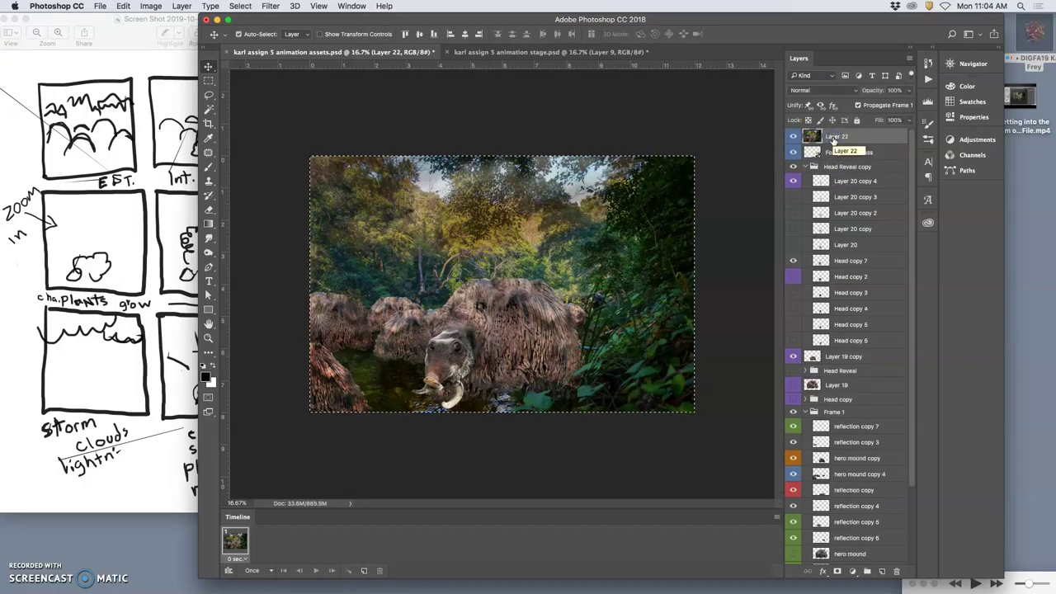
key("super+c")
left_click_drag(666, 85, 618, 202)
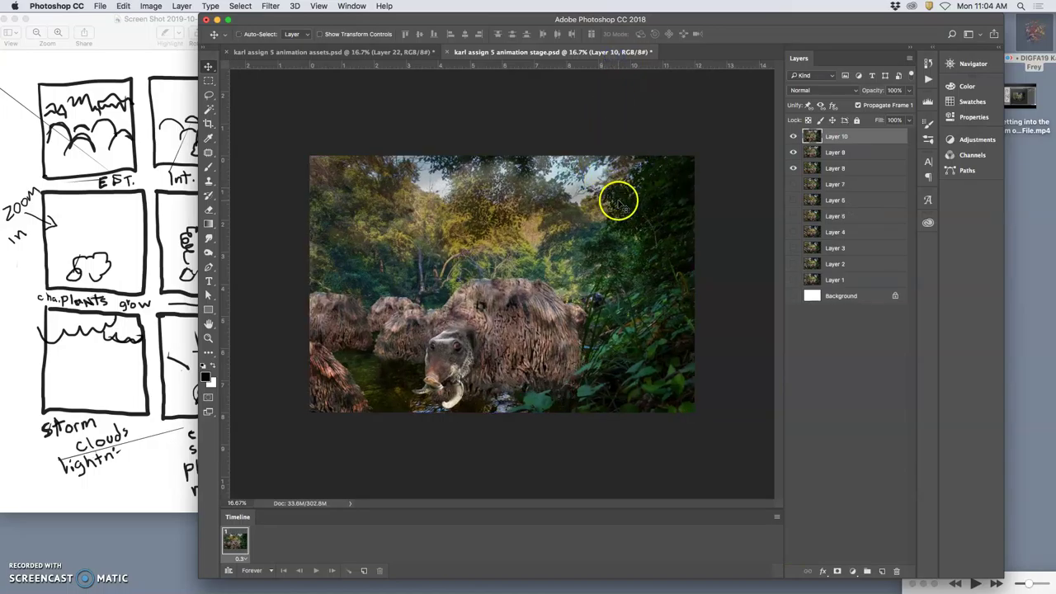
Toggle the visibility of Layer 10 and Layer 9 to examine the motion between the last three frames.
left_click(794, 137)
left_click(793, 151)
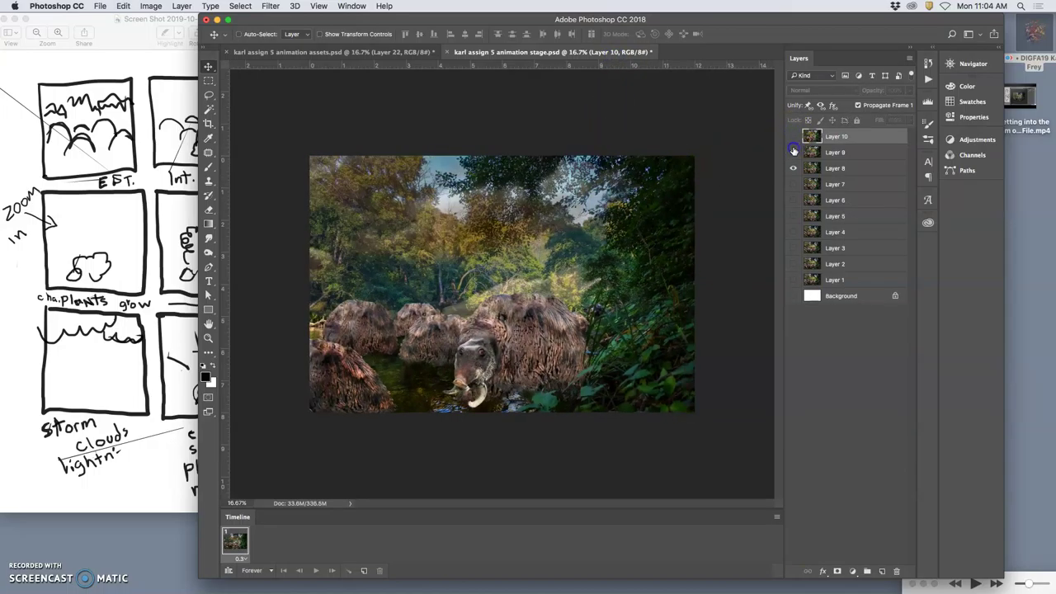
left_click(793, 151)
left_click(793, 136)
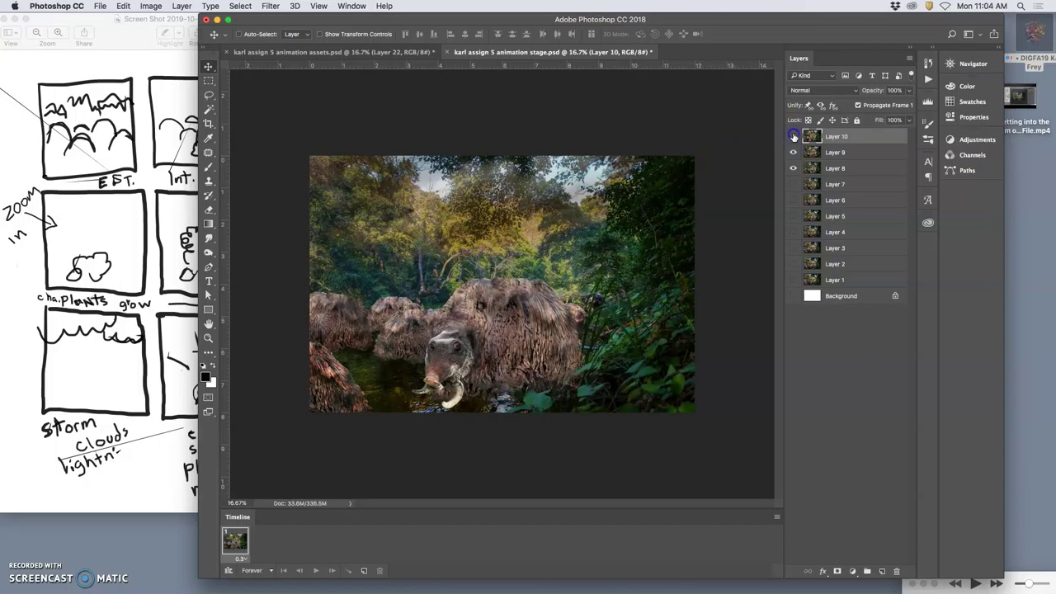
left_click(793, 136)
left_click(793, 152)
left_click(795, 153)
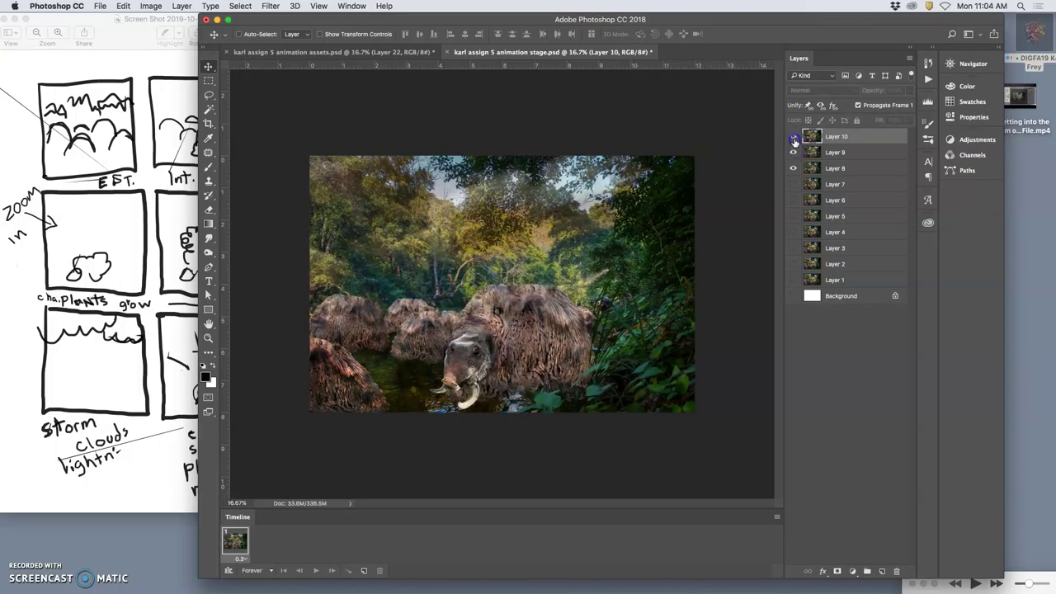
left_click(794, 138)
left_click(794, 138)
left_click(794, 152)
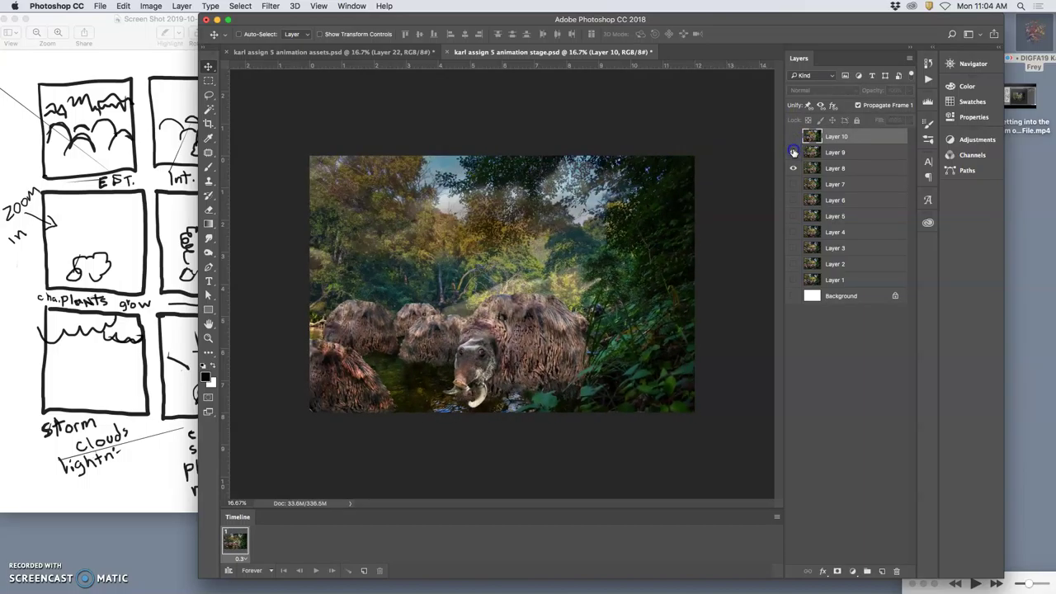
Flip the visibility of Layer 8, Layer 9 and Layer 10 in the stage document to compare the successive zoom frames.
left_click(794, 152)
left_click(793, 151)
left_click(793, 151)
left_click(793, 148)
left_click(794, 152)
left_click(793, 137)
left_click(793, 137)
left_click(793, 138)
left_click(793, 151)
left_click(794, 136)
left_click(795, 168)
left_click(795, 167)
left_click(793, 152)
left_click(793, 136)
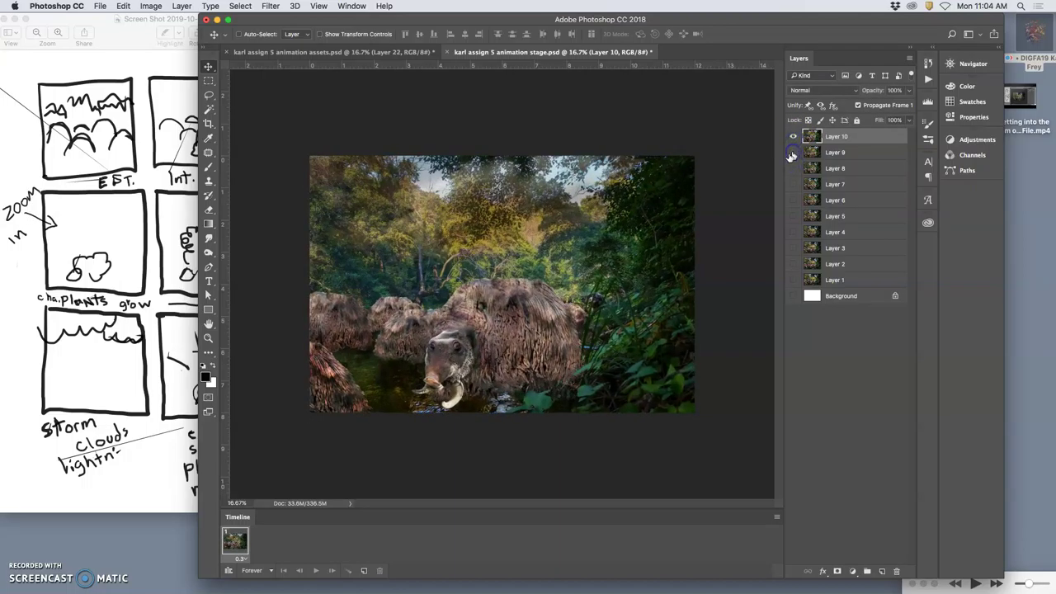
Consult the storyboard sketch in Preview, return to Photoshop and save the stage animation document.
left_click(132, 264)
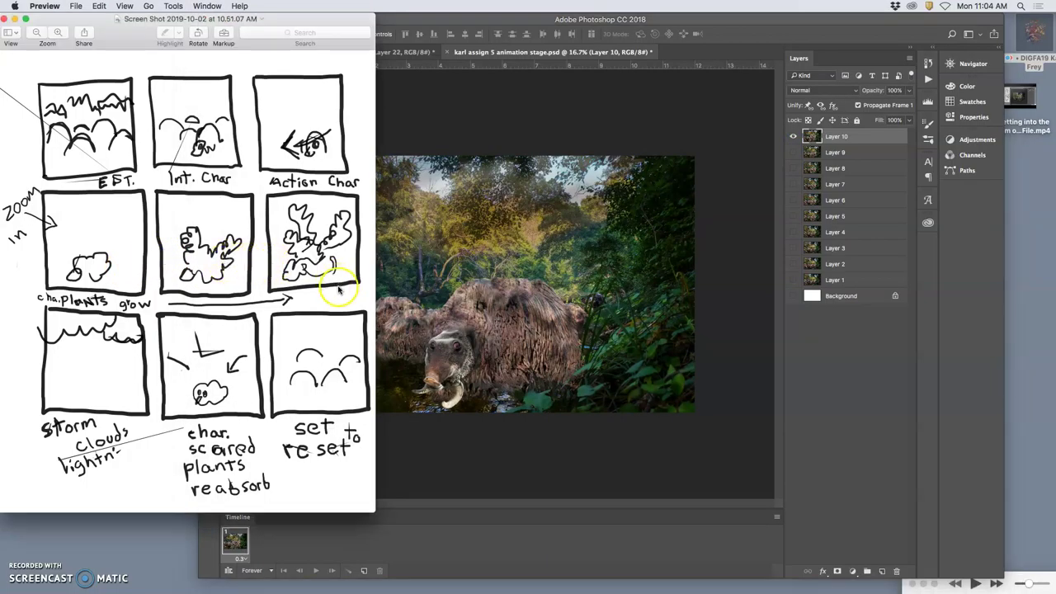
left_click(462, 306)
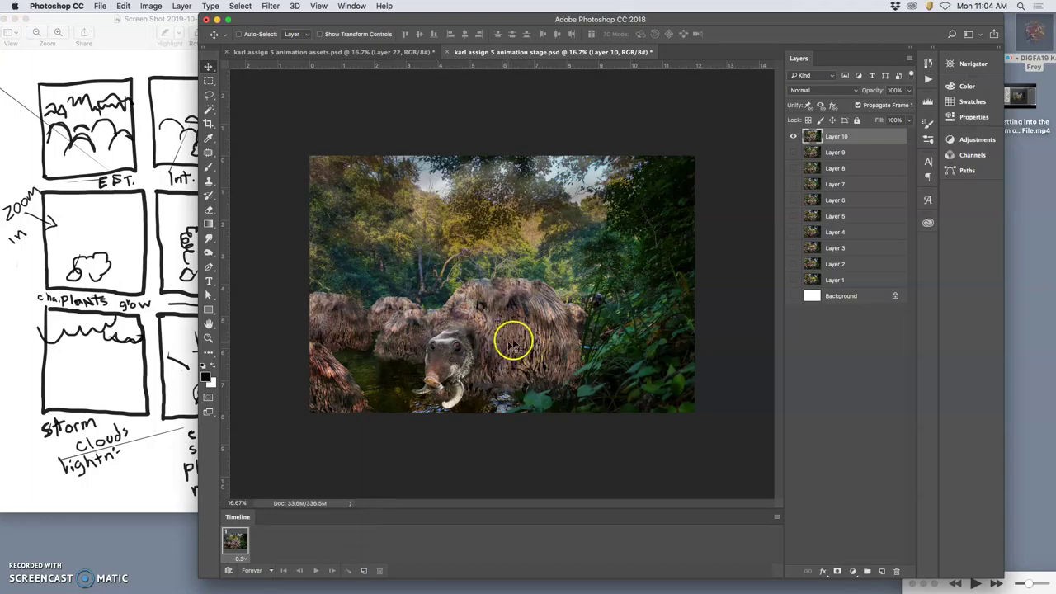
key("super+s")
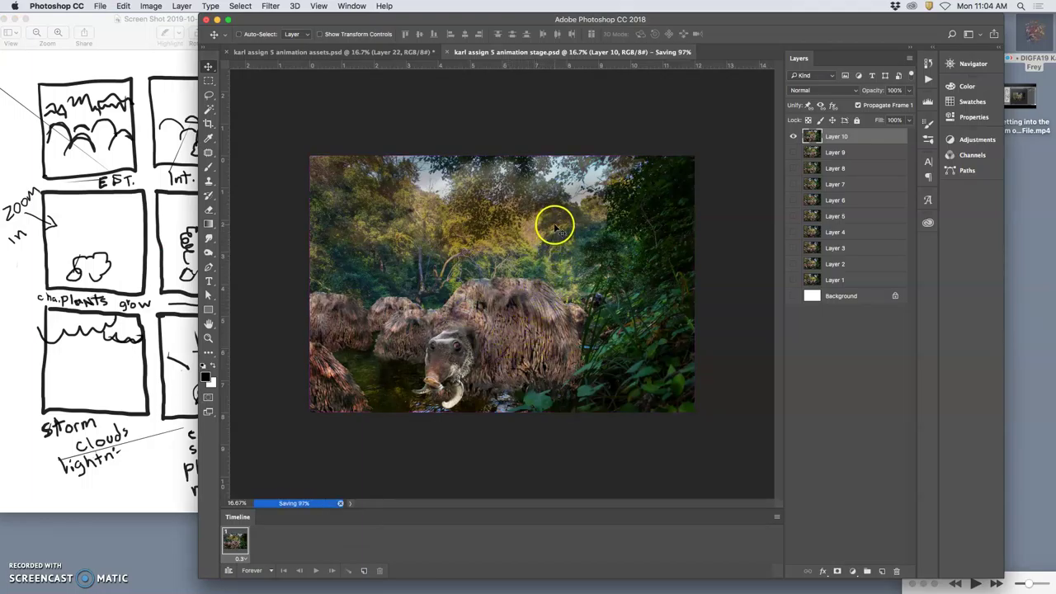
In the assets document, clear the canvas selection, label Layer 22 red and hide it.
left_click(398, 54)
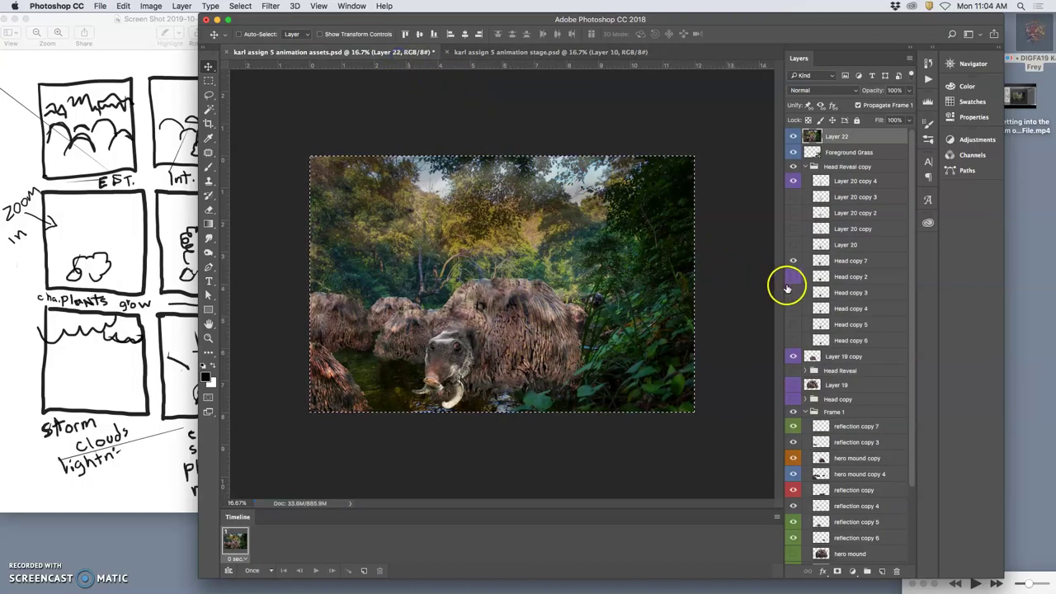
key("super+d")
right_click(797, 137)
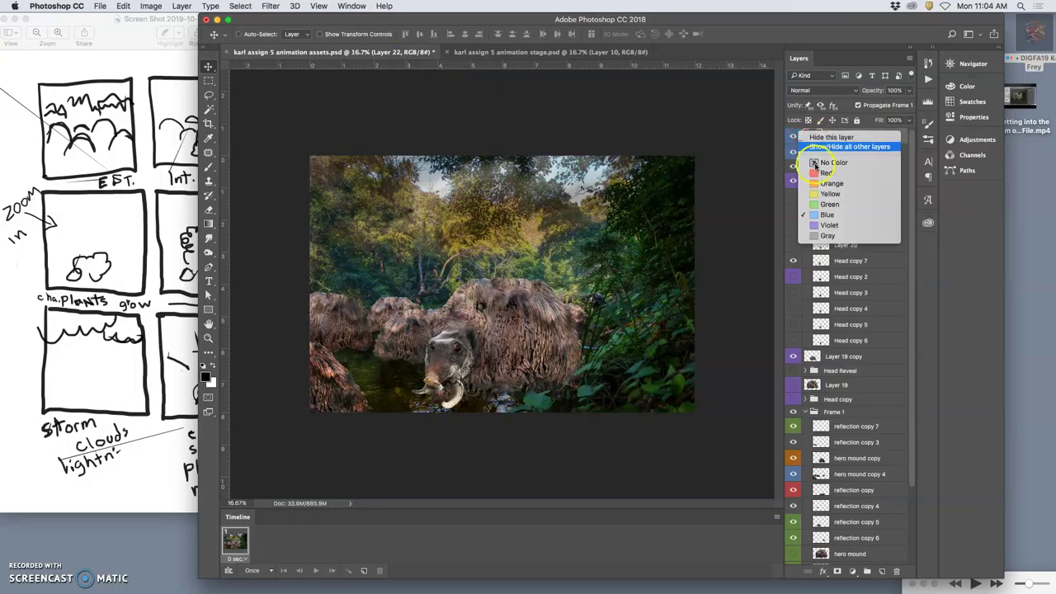
left_click(815, 171)
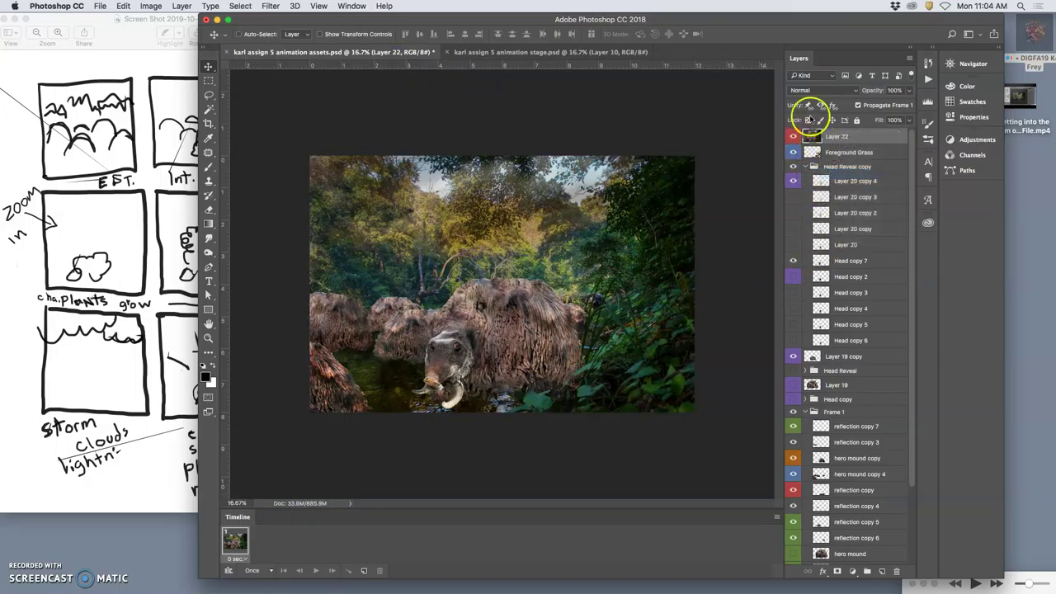
left_click(793, 136)
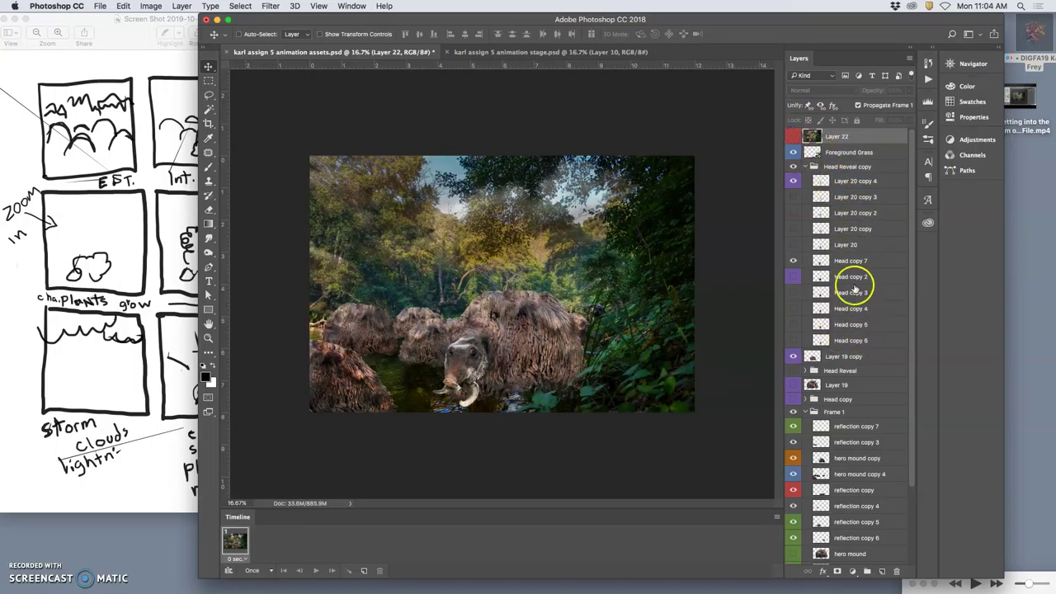
Try to transform all layers from Foreground Grass down to the locked Background together.
left_click(835, 155)
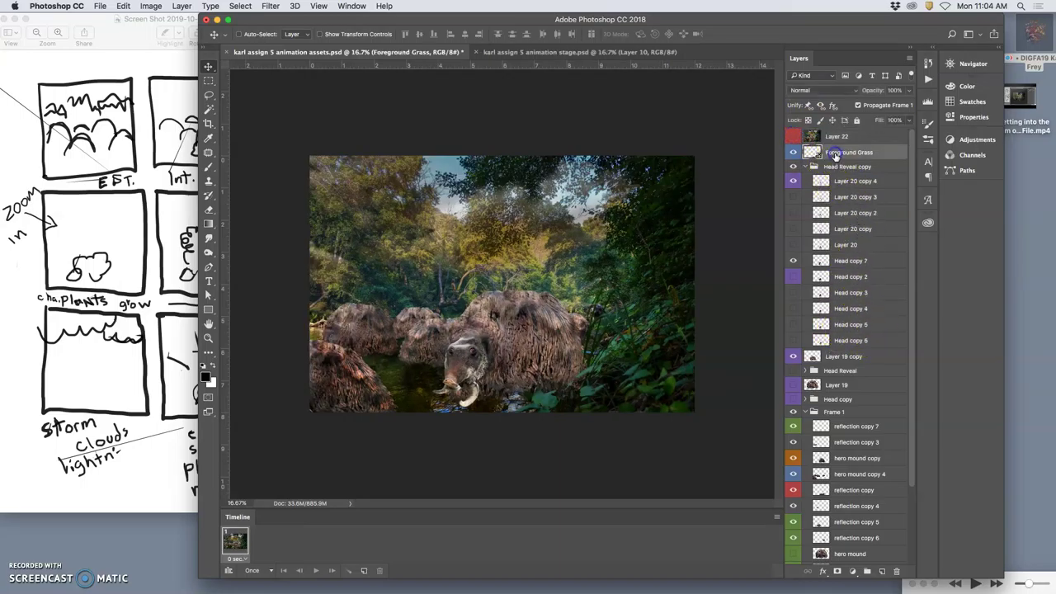
scroll(851, 491, "down", 3)
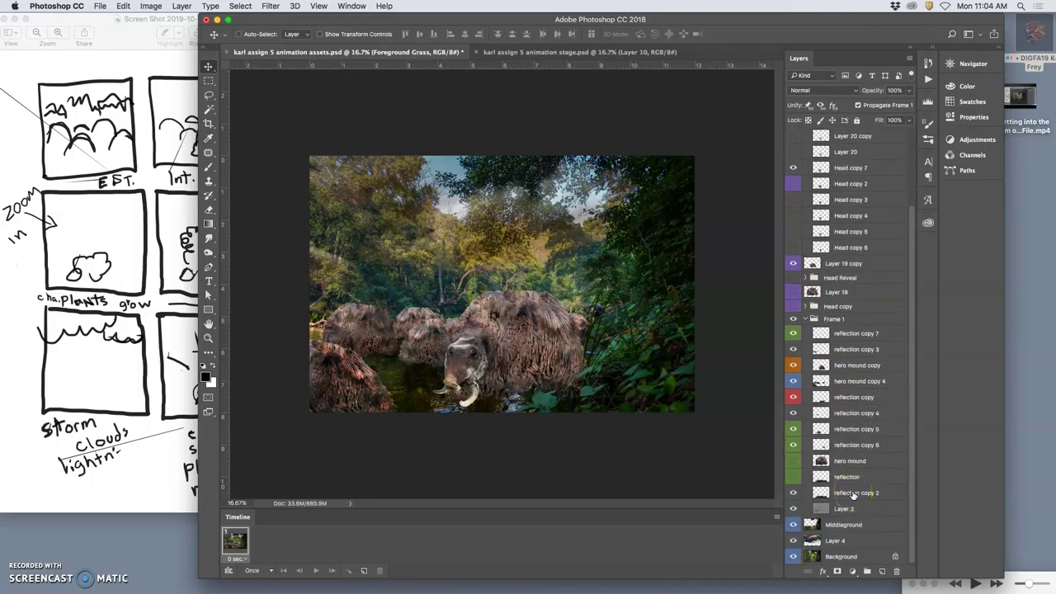
scroll(842, 553, "down", 1)
left_click(840, 557)
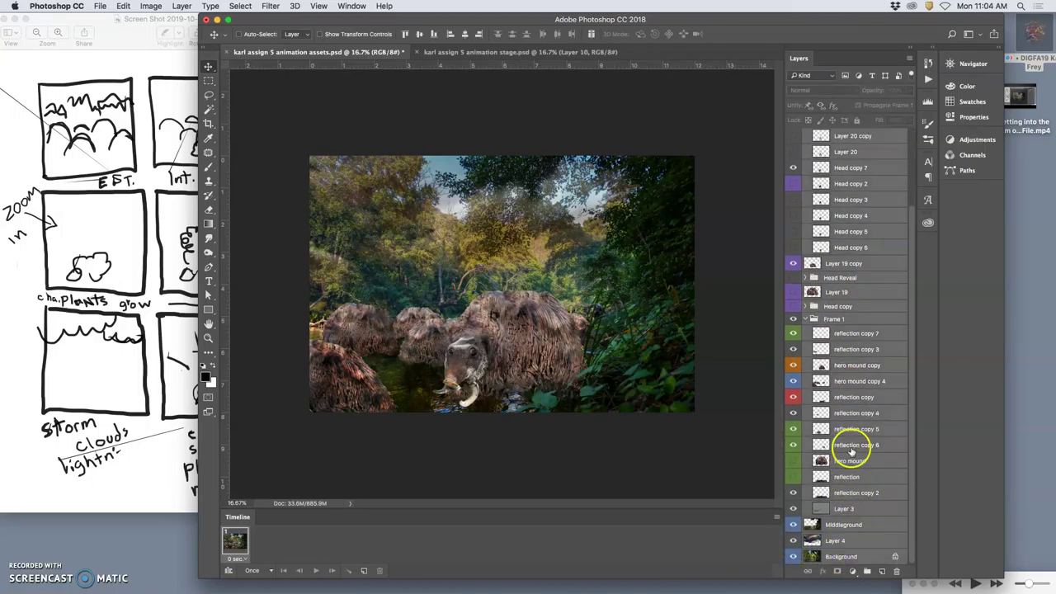
scroll(852, 446, "up", 3)
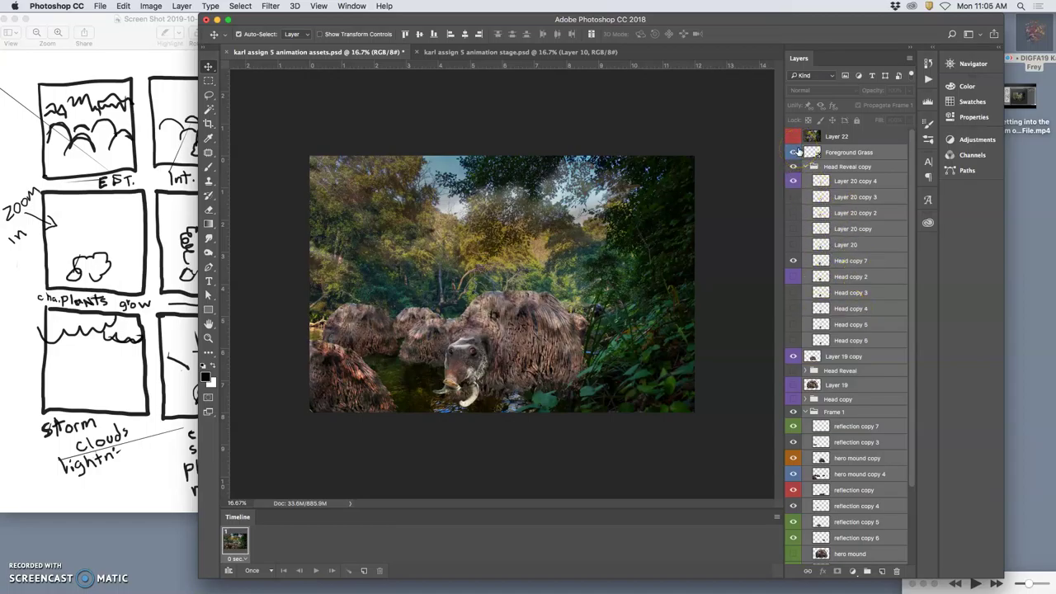
key("super+t")
left_click(620, 206)
Convert the locked Background into a regular layer, keeping the default name and settings.
scroll(846, 317, "down", 5)
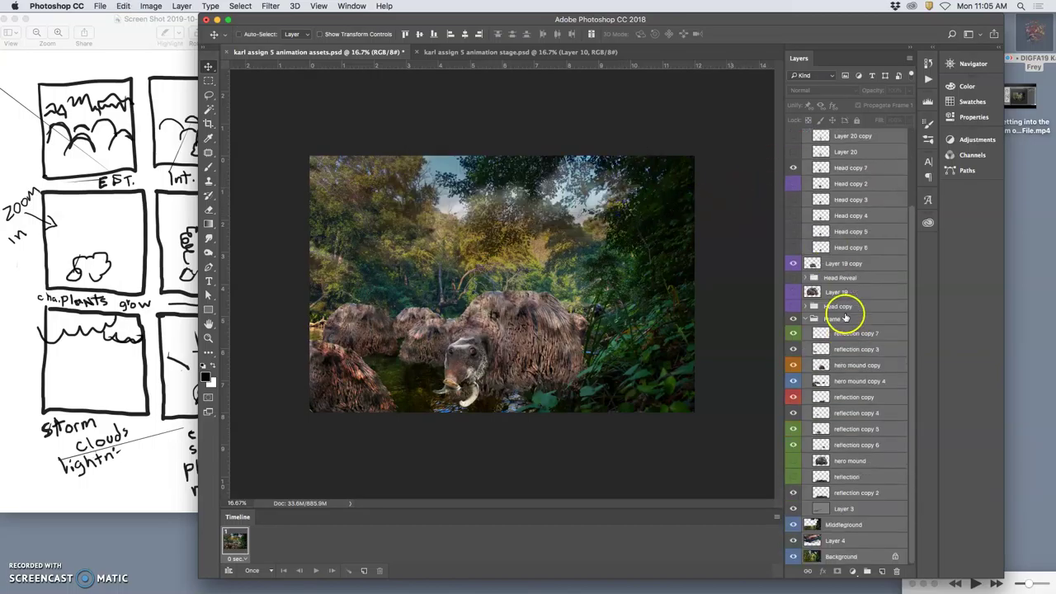
left_click(891, 555)
left_click(891, 555)
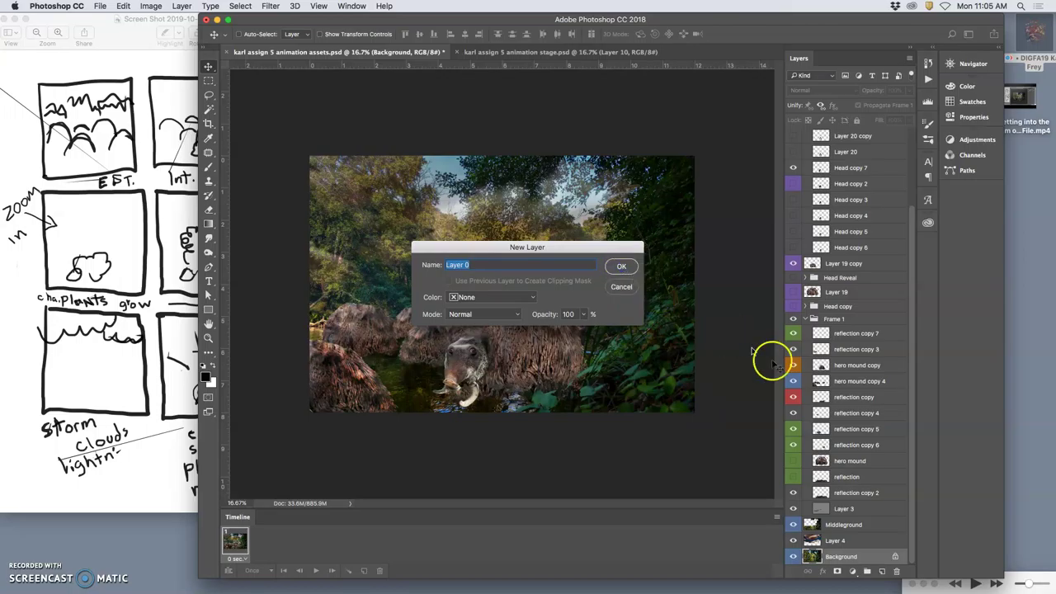
left_click(625, 264)
Scale all layers below Layer 22 together to about 115% and nudge them up and left, checking against Layer 22.
scroll(843, 404, "up", 3)
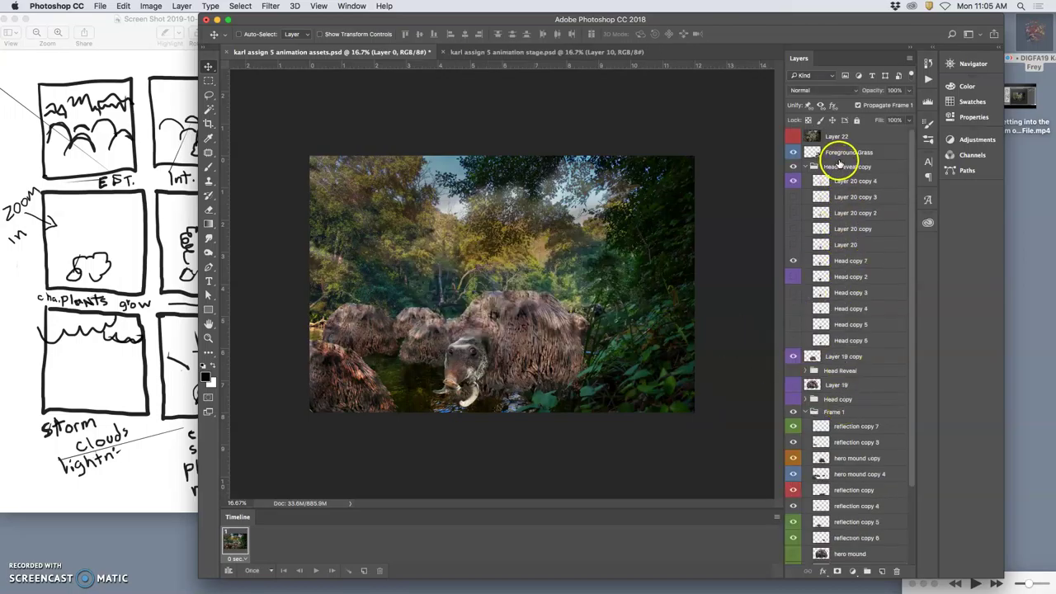
key("alt+super+a")
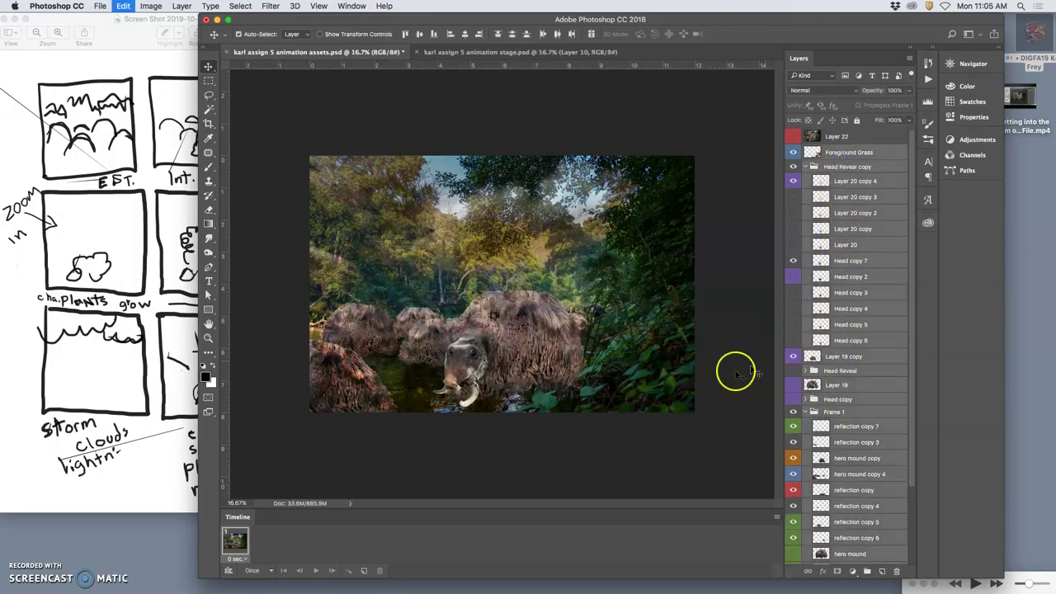
key("super+t")
left_click_drag(704, 110, 738, 75)
mouse_move(623, 274)
left_mouse_down()
mouse_move(604, 255)
mouse_move(611, 270)
left_mouse_up()
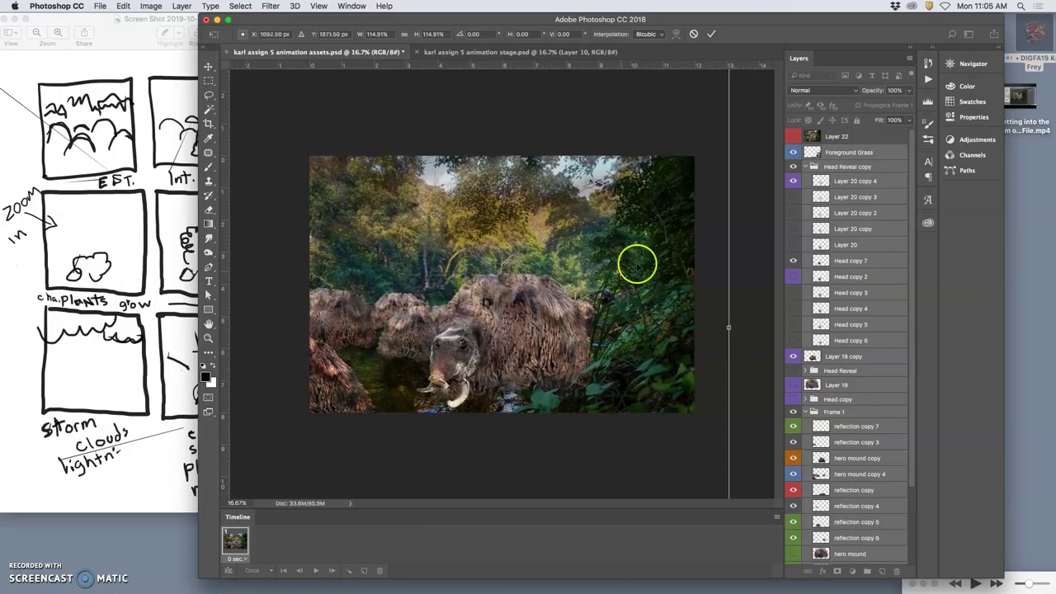
left_click(794, 137)
left_click(794, 136)
left_click(753, 168)
key("Return")
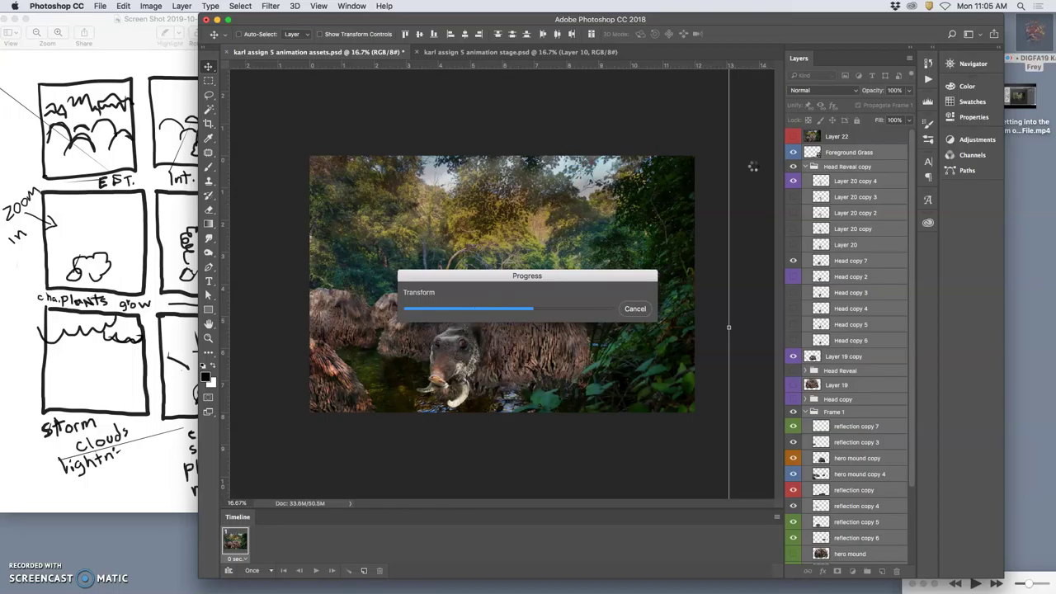
Enlarge the same layers again to about 103.3%, shift them slightly up and left, and compare the result with Layer 22.
left_click(793, 137)
left_click(794, 138)
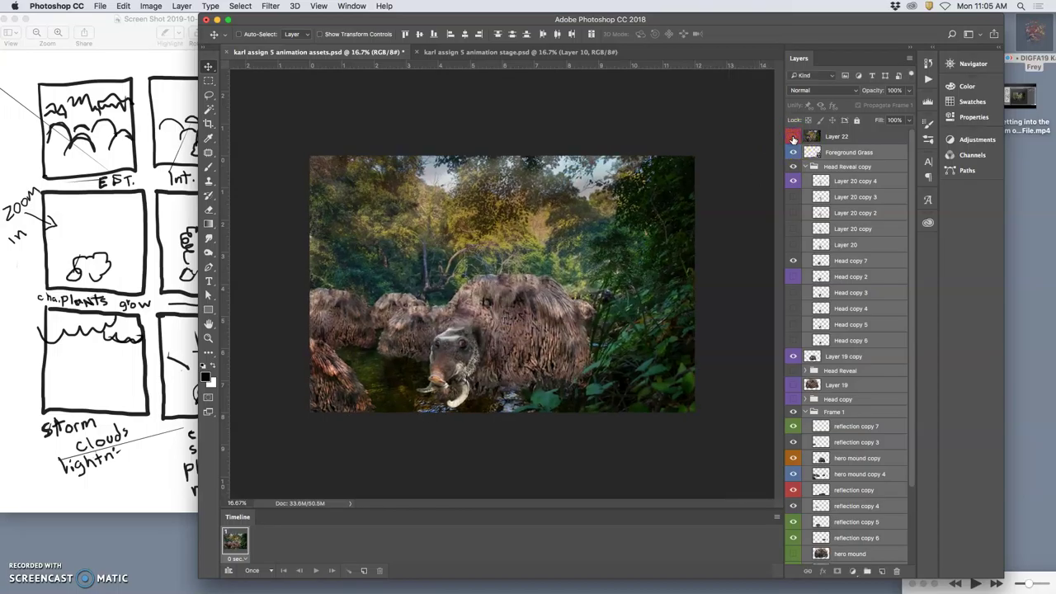
left_click(794, 138)
key("super+t")
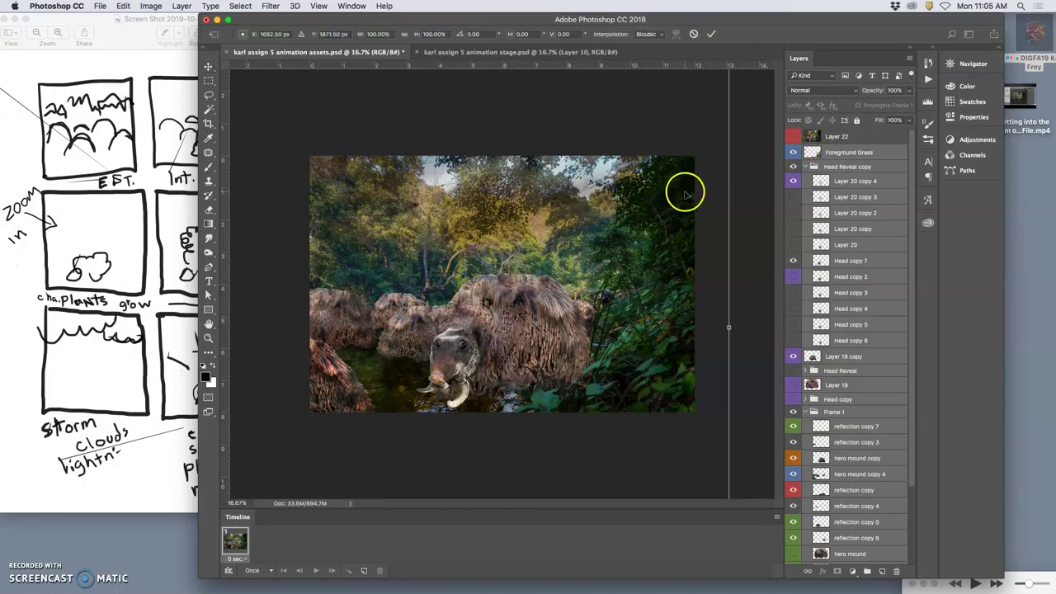
key("super+minus")
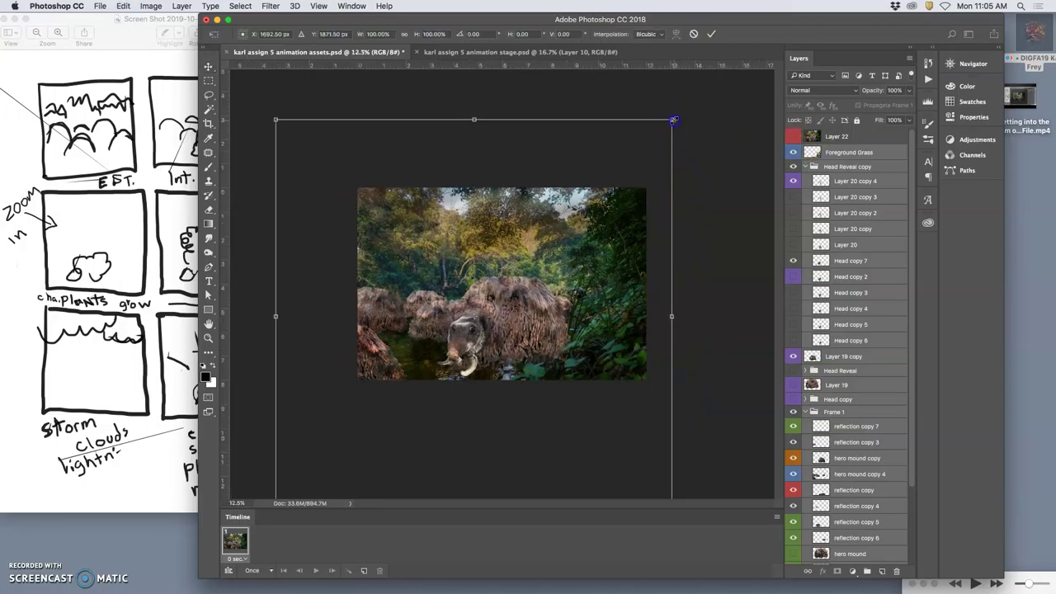
left_click_drag(674, 119, 678, 113)
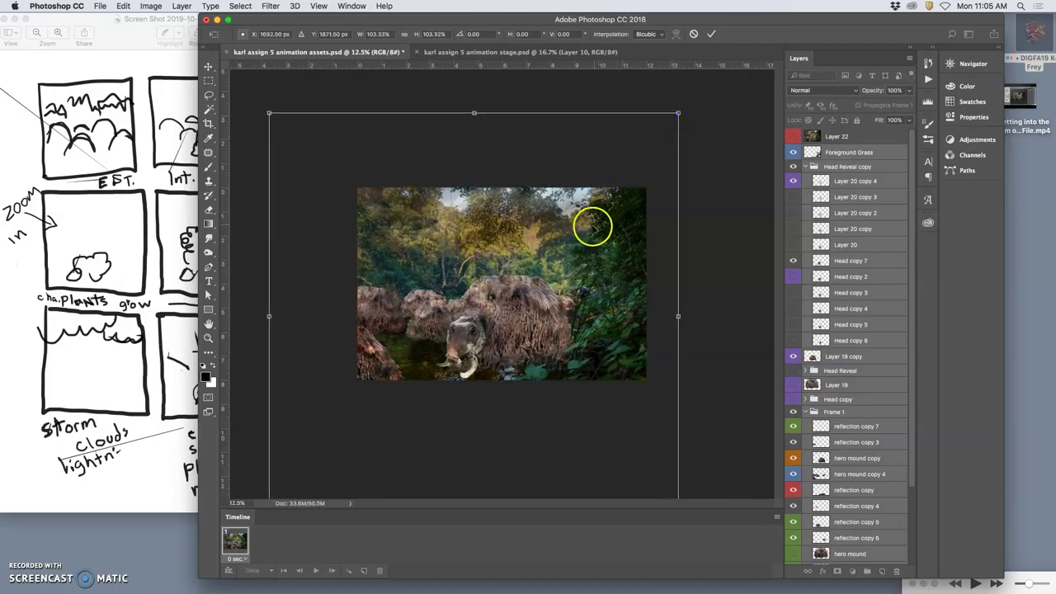
left_click_drag(591, 228, 590, 224)
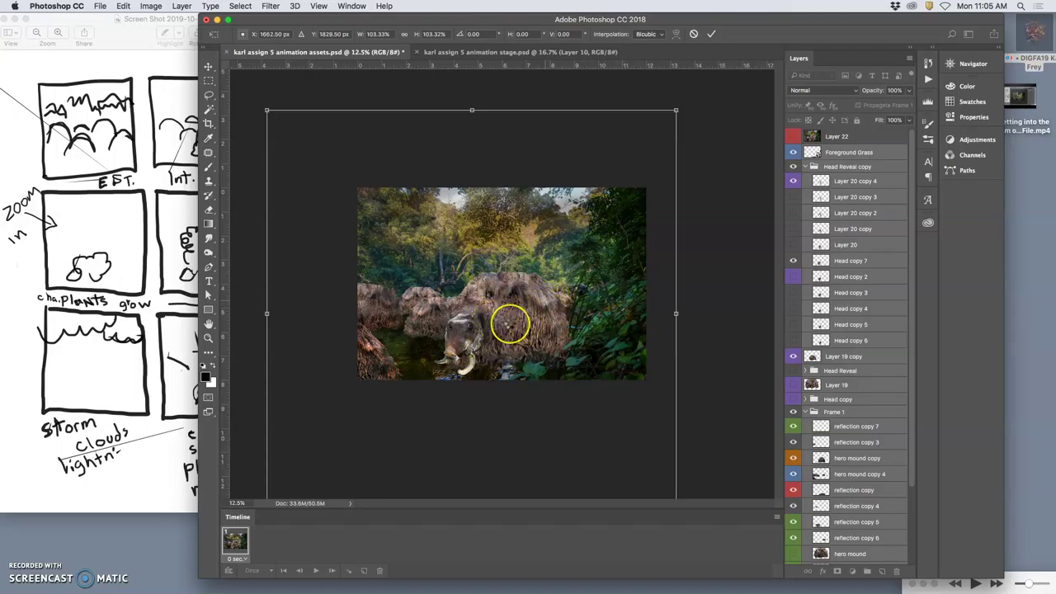
key("Return")
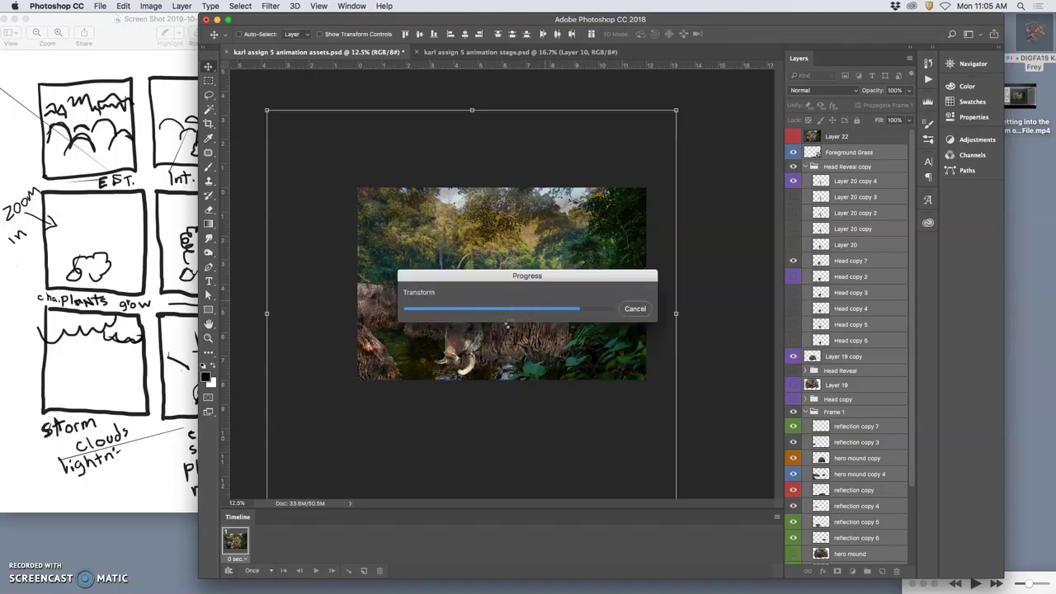
left_click(791, 136)
left_click(792, 136)
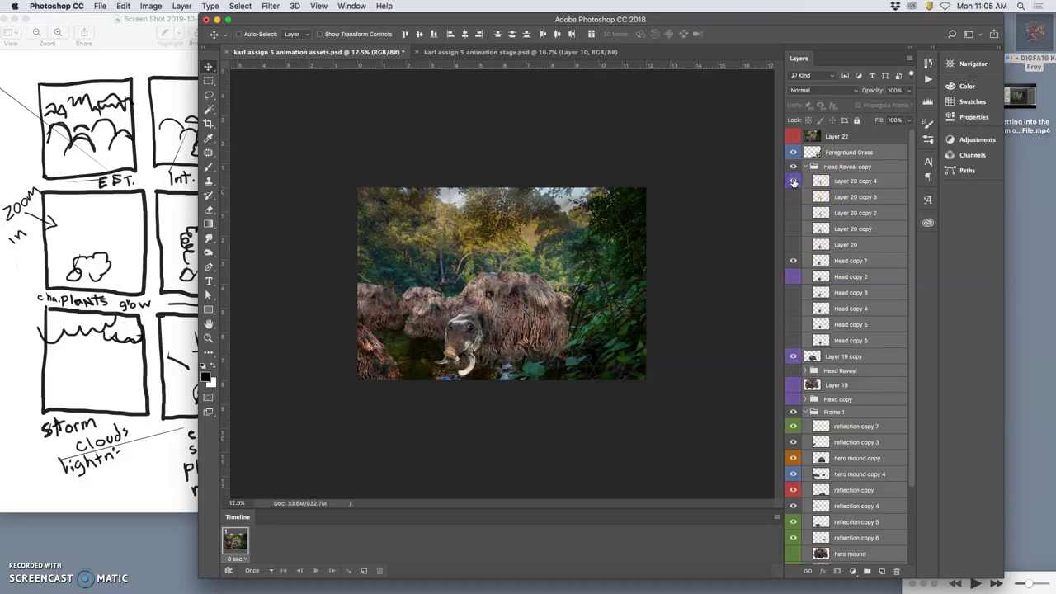
Set the opacity of Layer 20 copy 4 in the Head Reveal copy group to 24%.
left_click(793, 181)
left_click(823, 181)
left_click(907, 91)
left_click(870, 102)
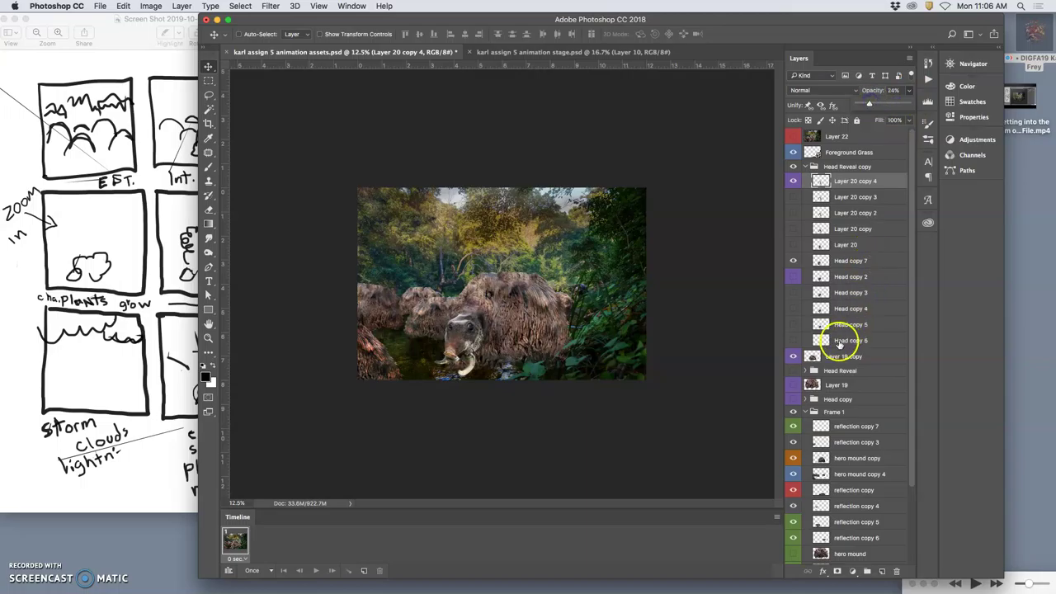
Free-transform Head copy 7 so the animal's snout and tusk swing slightly left, and compare the pose with Layer 22.
left_click(836, 261)
left_click(794, 258)
left_click(795, 249)
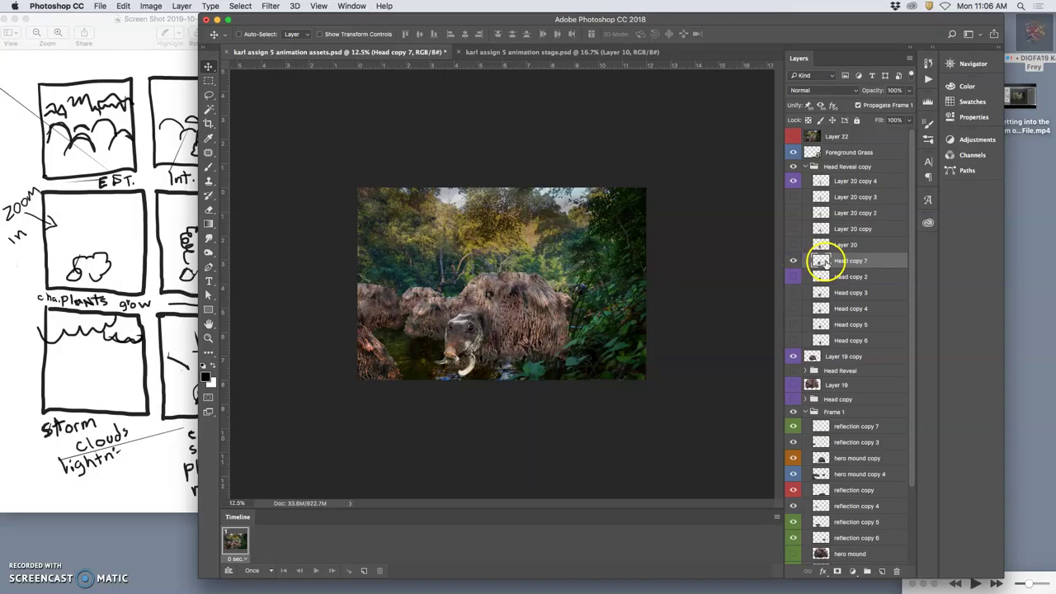
key("super+t")
key("super+t")
left_click_drag(440, 365, 433, 375)
left_click_drag(511, 371, 506, 376)
key("Return")
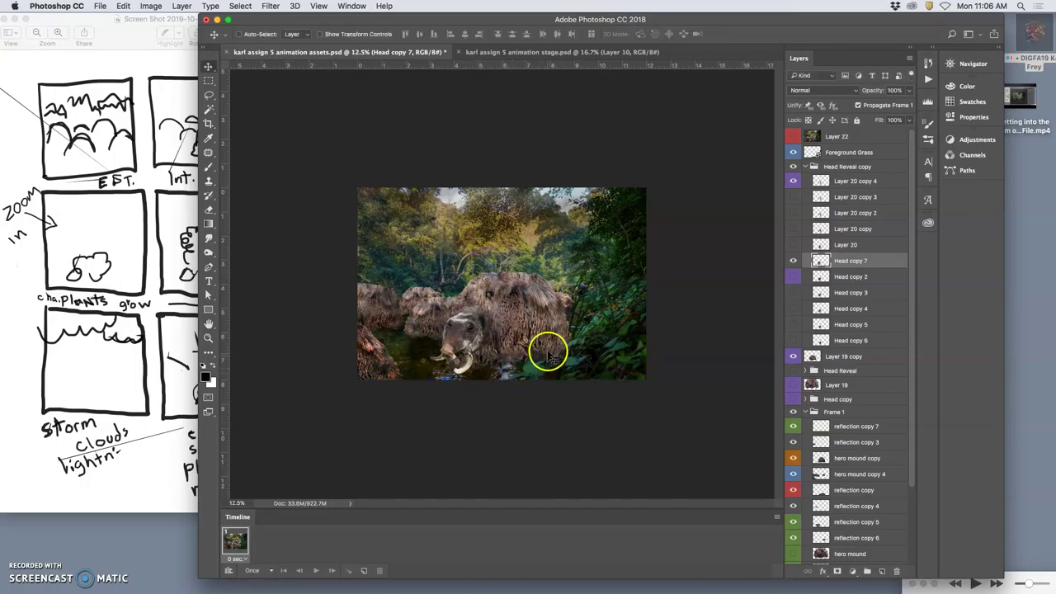
left_click(793, 137)
left_click(793, 137)
left_click(793, 137)
left_click(794, 136)
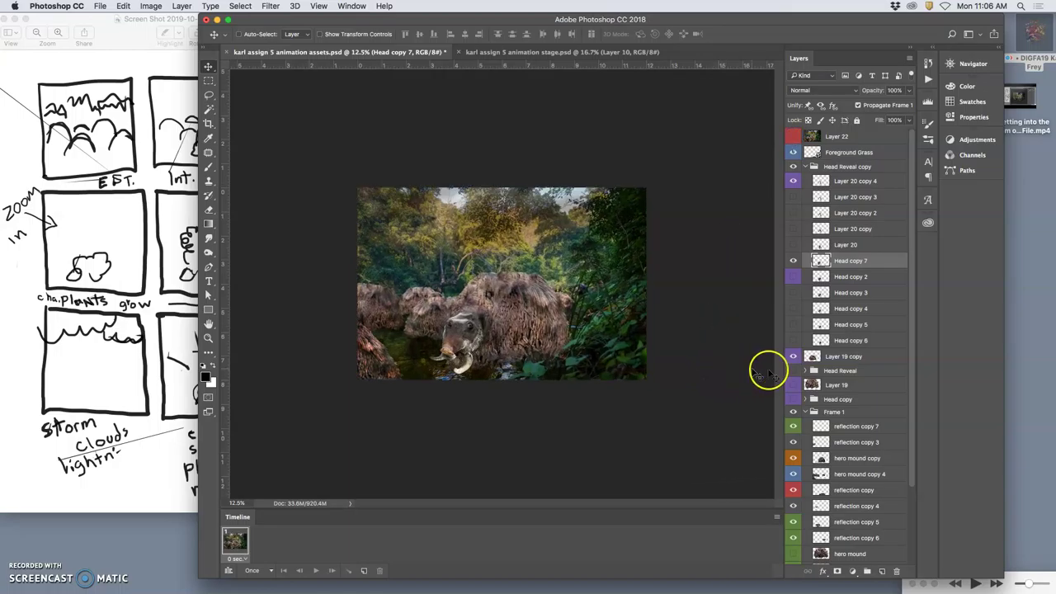
Set the opacity of Layer 4 to 32% and shift the layer to the right behind the mounds.
scroll(822, 489, "down", 5)
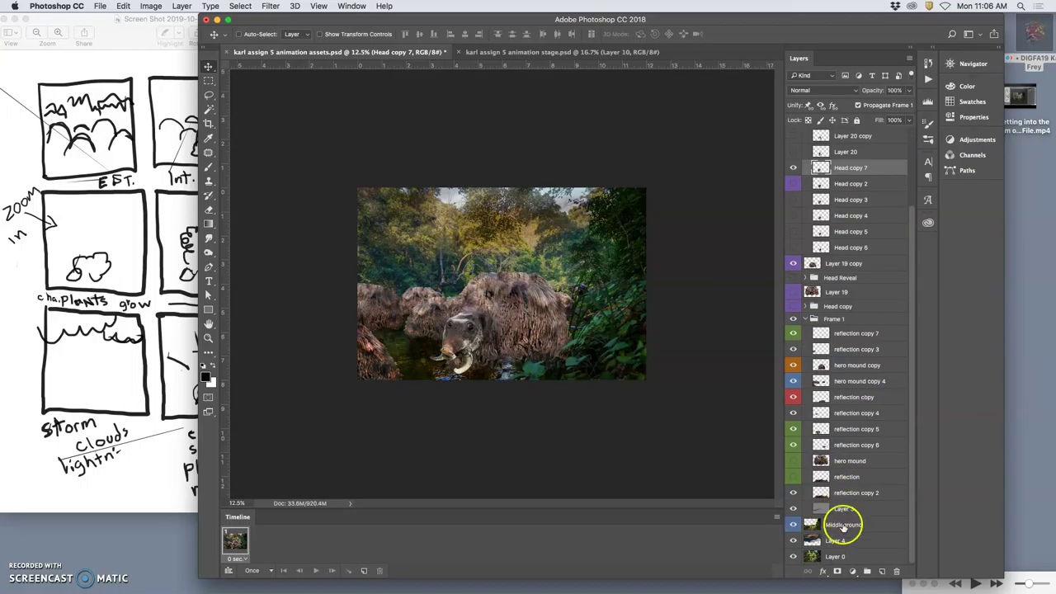
left_click(836, 540)
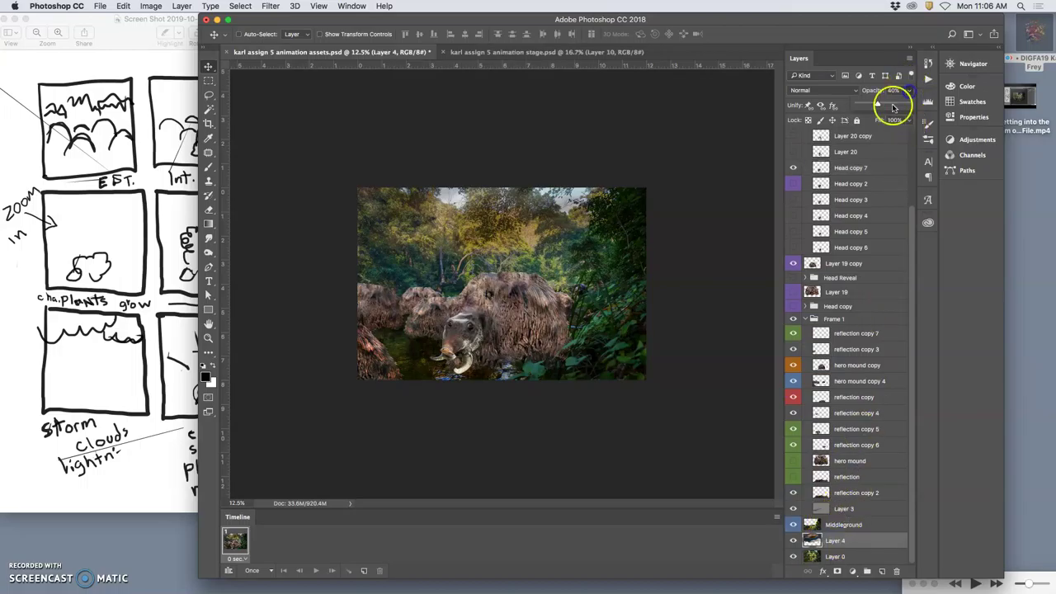
left_click_drag(879, 105, 883, 105)
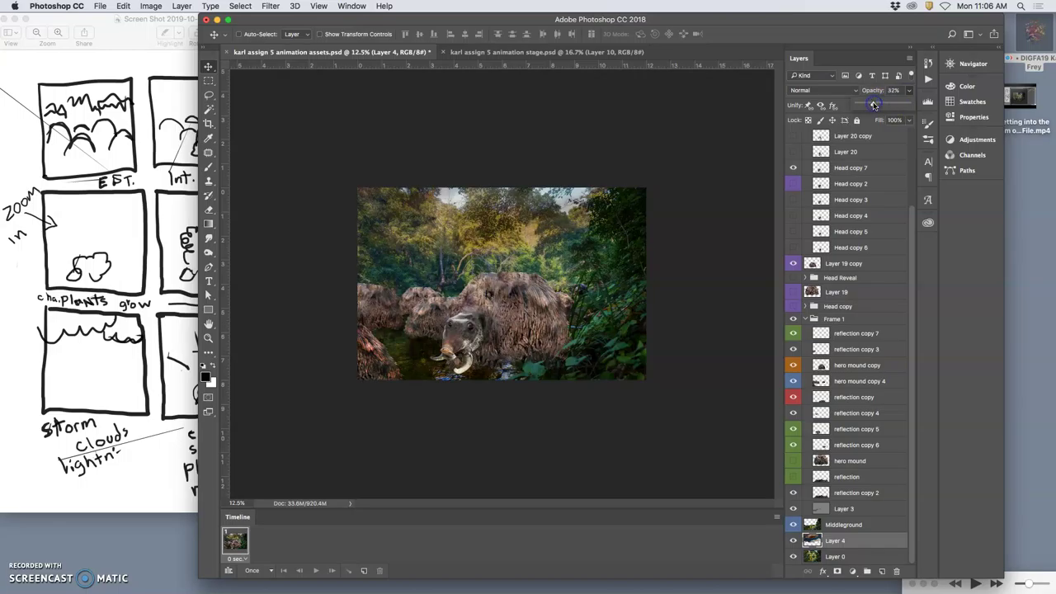
left_click_drag(546, 241, 587, 245)
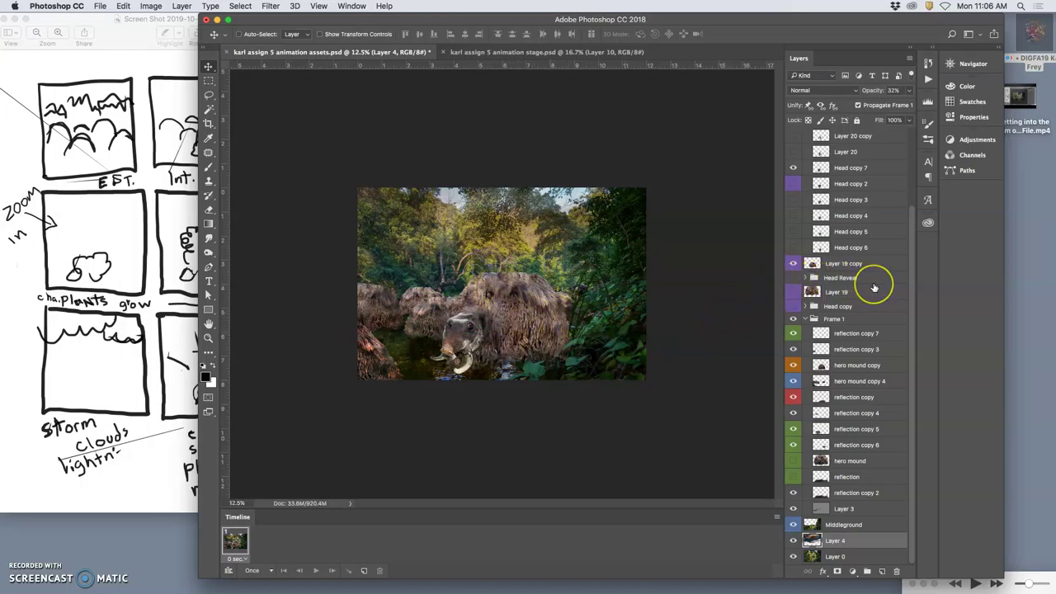
Collapse the Head Reveal copy group, check the contents of the old Head Reveal group on the canvas and delete that group.
scroll(874, 286, "up", 5)
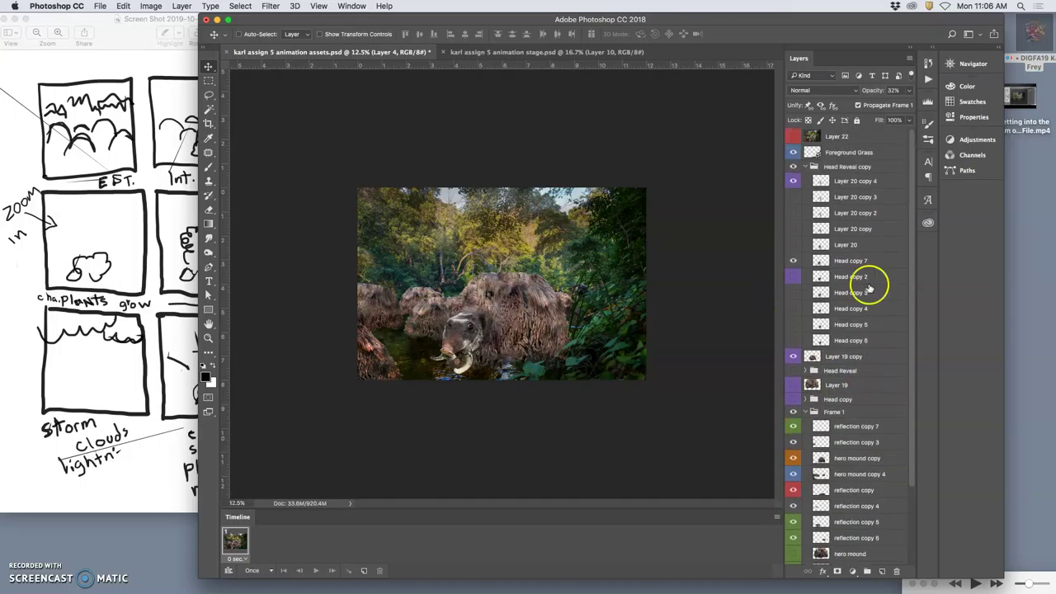
left_click(807, 168)
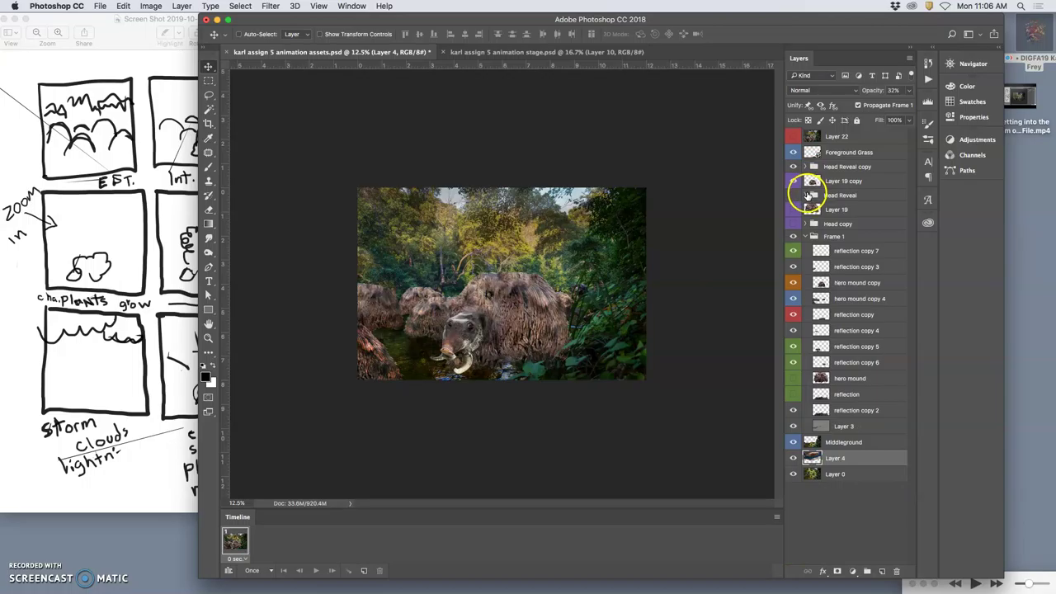
left_click(794, 196)
left_click(793, 196)
left_click(825, 198)
key("Delete")
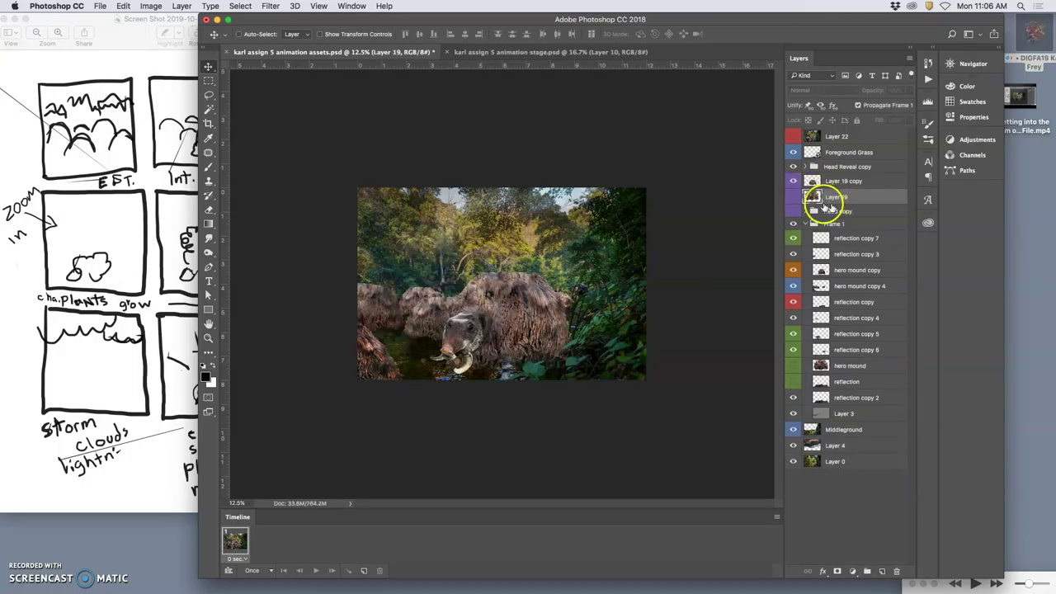
Check the hidden Layer 19 on the canvas and delete it.
left_click(794, 196)
left_click(793, 196)
key("Delete")
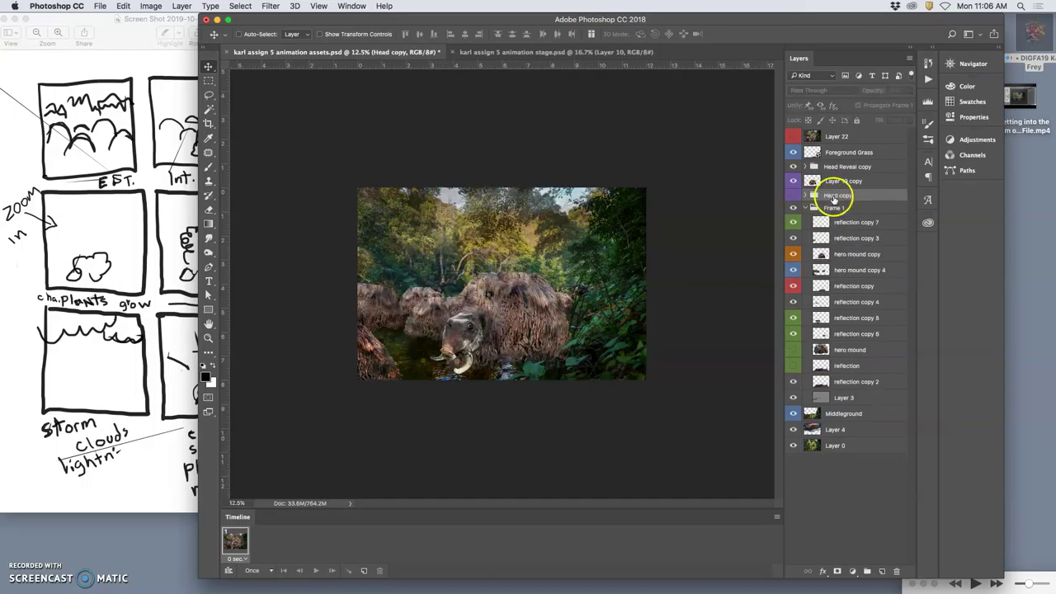
Check the contents of the hidden Head copy group and delete the whole group.
left_click(794, 196)
left_click(793, 196)
left_click(826, 198)
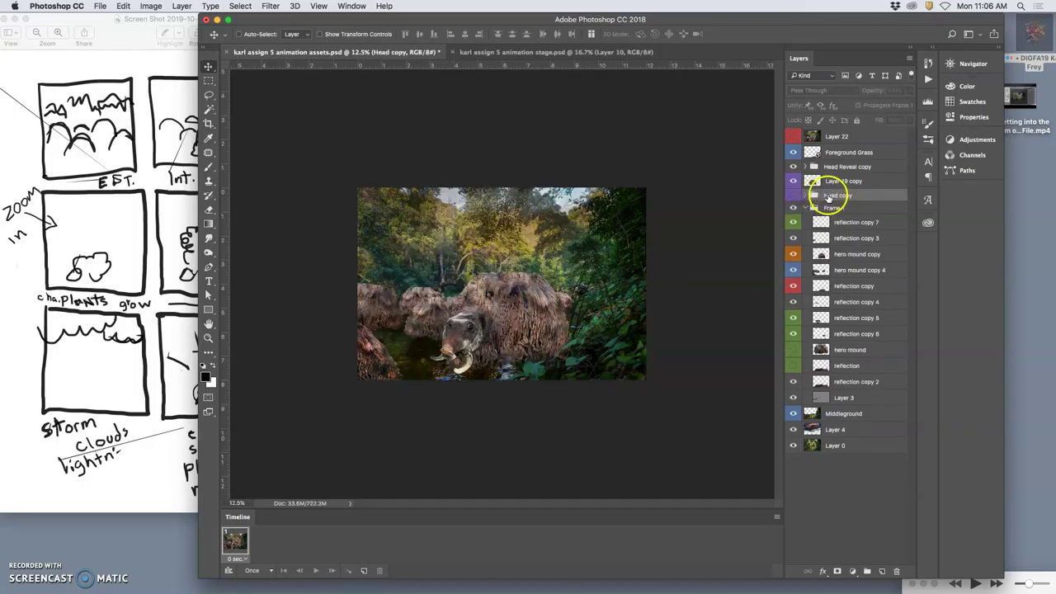
left_click(805, 196)
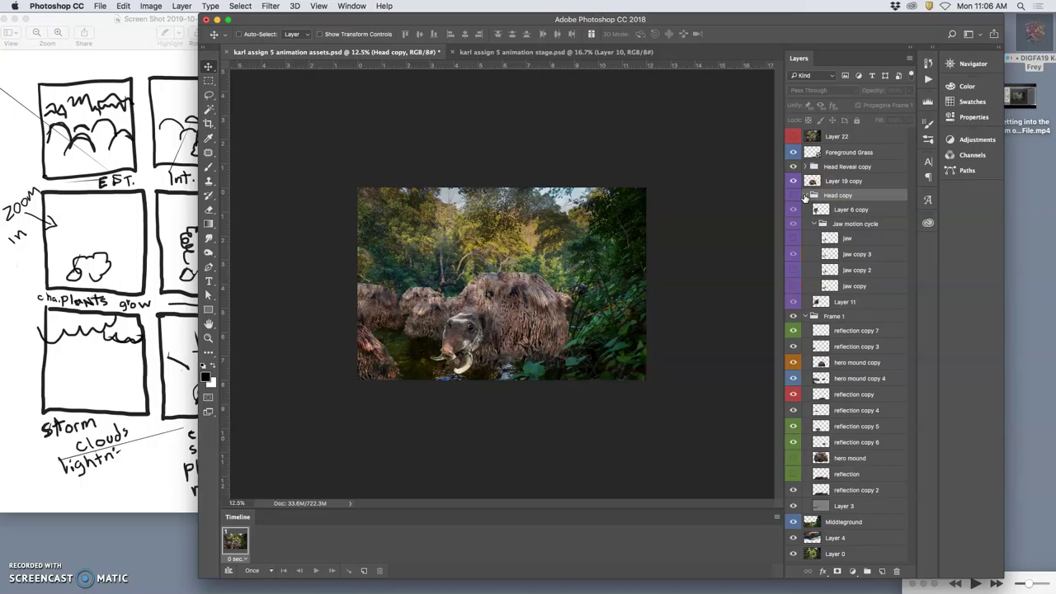
left_click(804, 195)
left_click(804, 196)
left_click(805, 195)
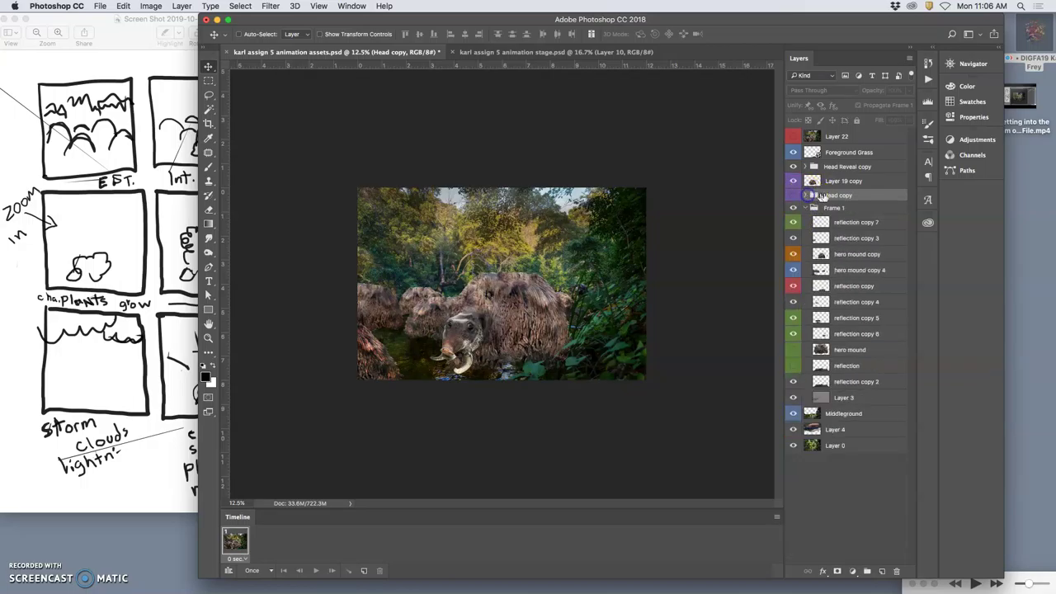
key("Delete")
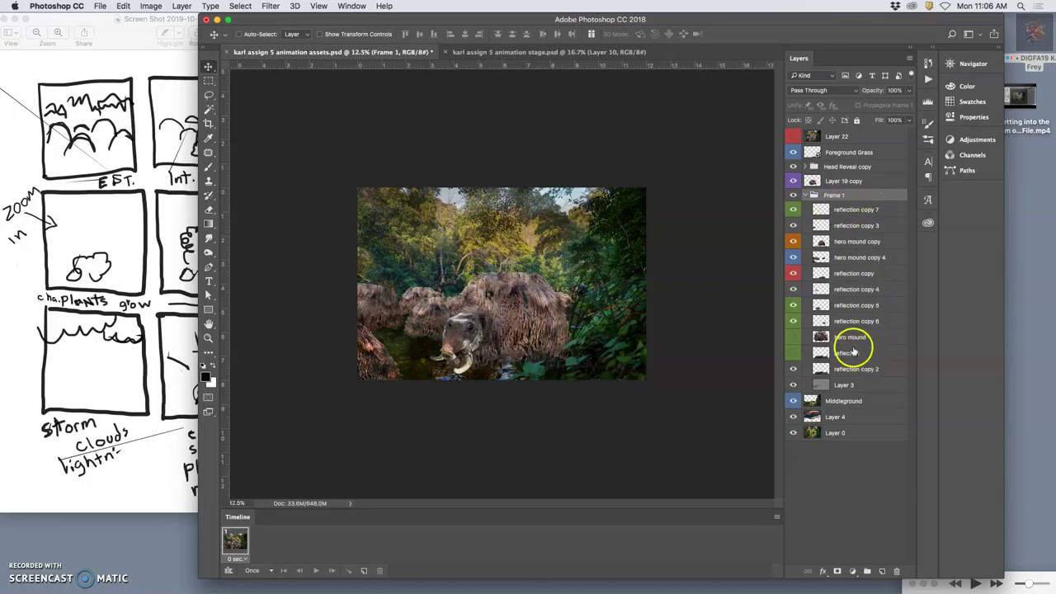
Delete the hidden reflection and hero mound layers from the Frame 1 group.
left_click(793, 355)
left_click(792, 355)
left_click(822, 354)
key("Delete")
left_click(801, 340)
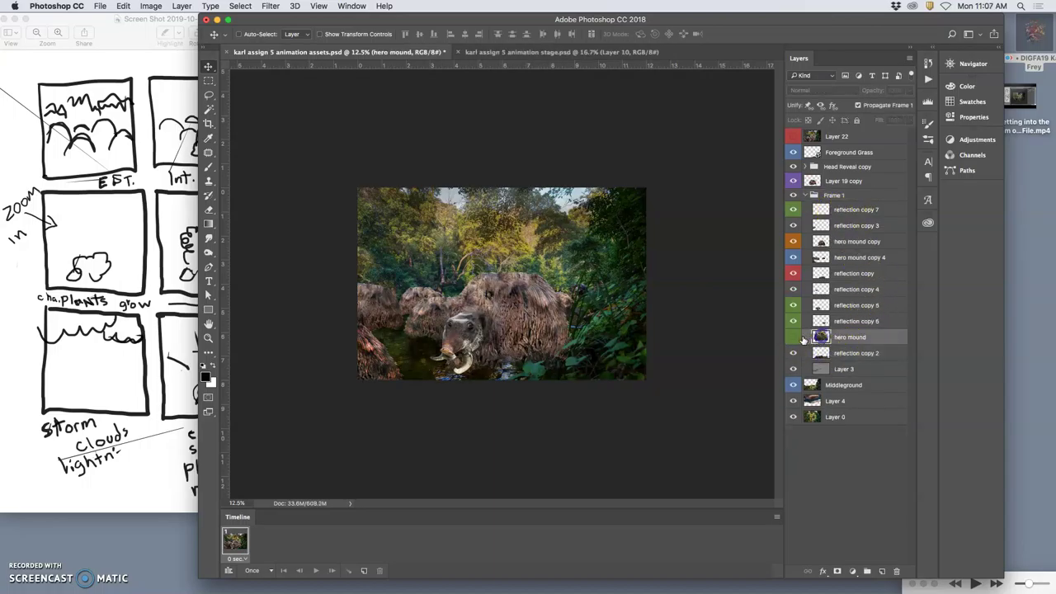
key("Delete")
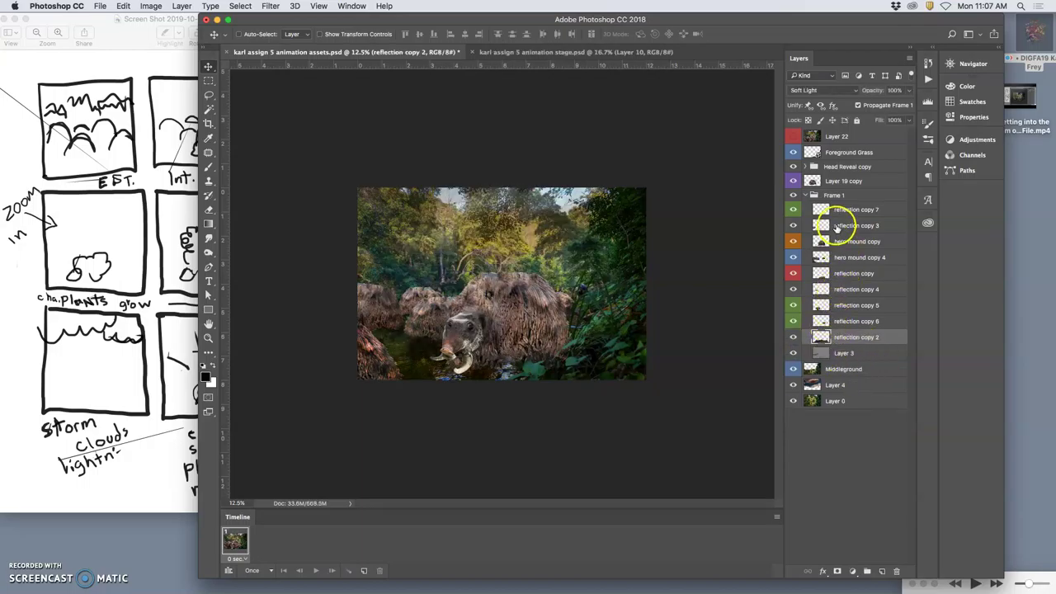
Collapse the Frame 1 group and save the animation assets document.
left_click_drag(835, 224, 806, 195)
left_click(805, 167)
left_click(805, 166)
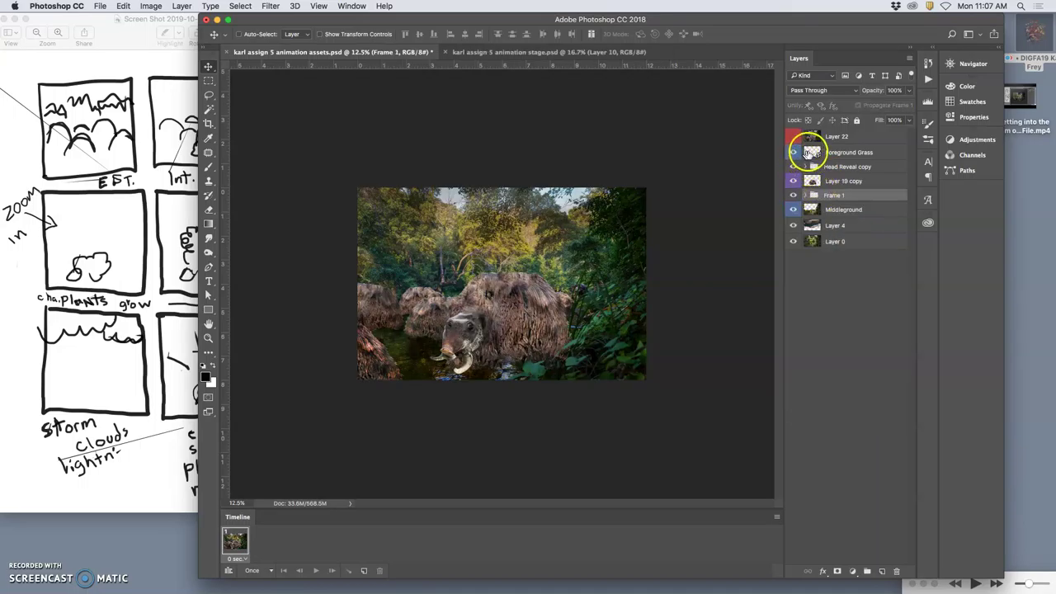
left_click(837, 166)
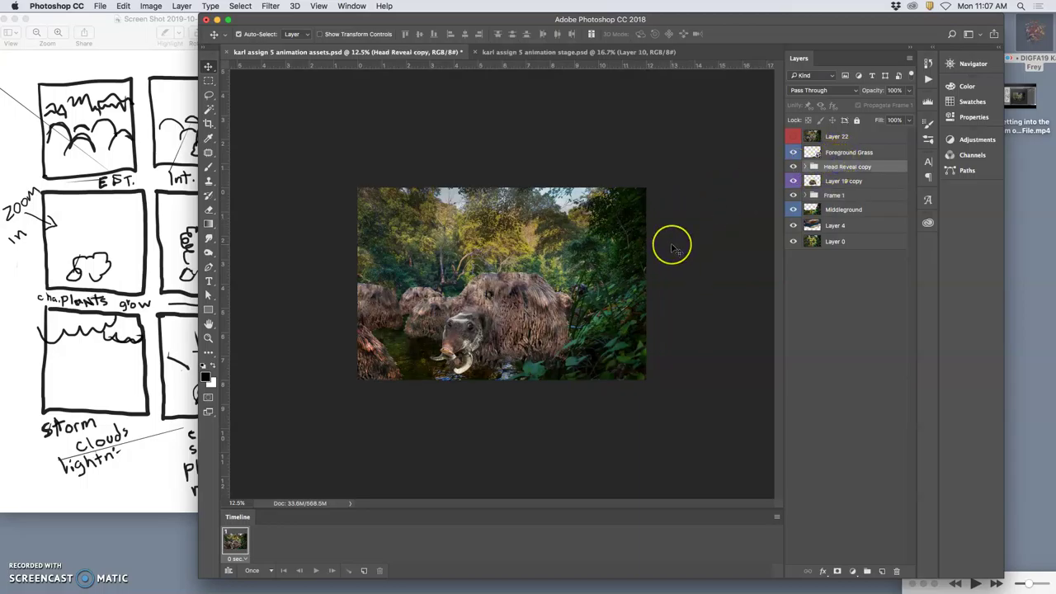
key("super+s")
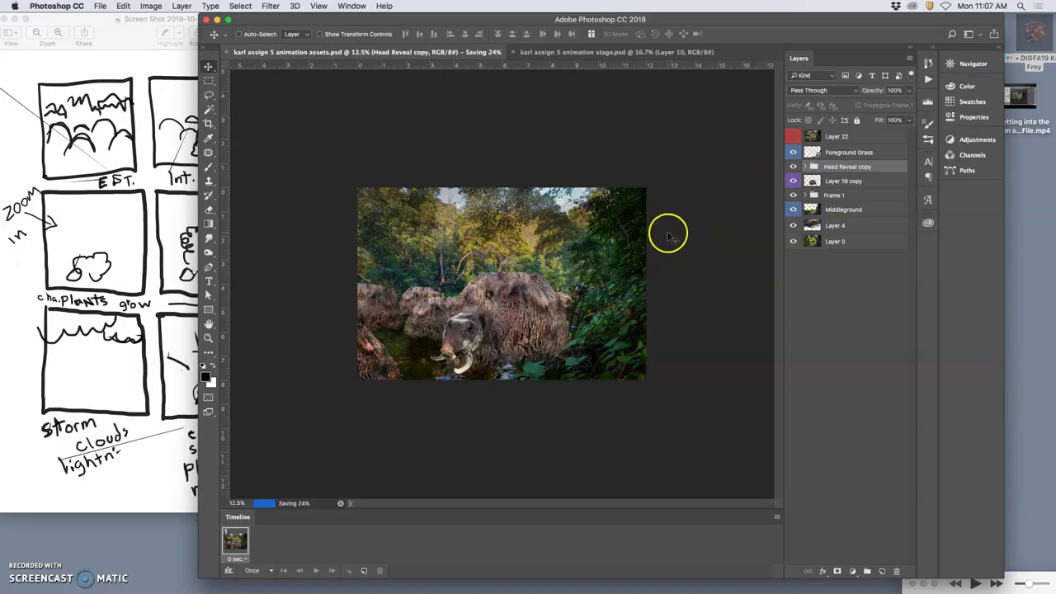
left_click(600, 52)
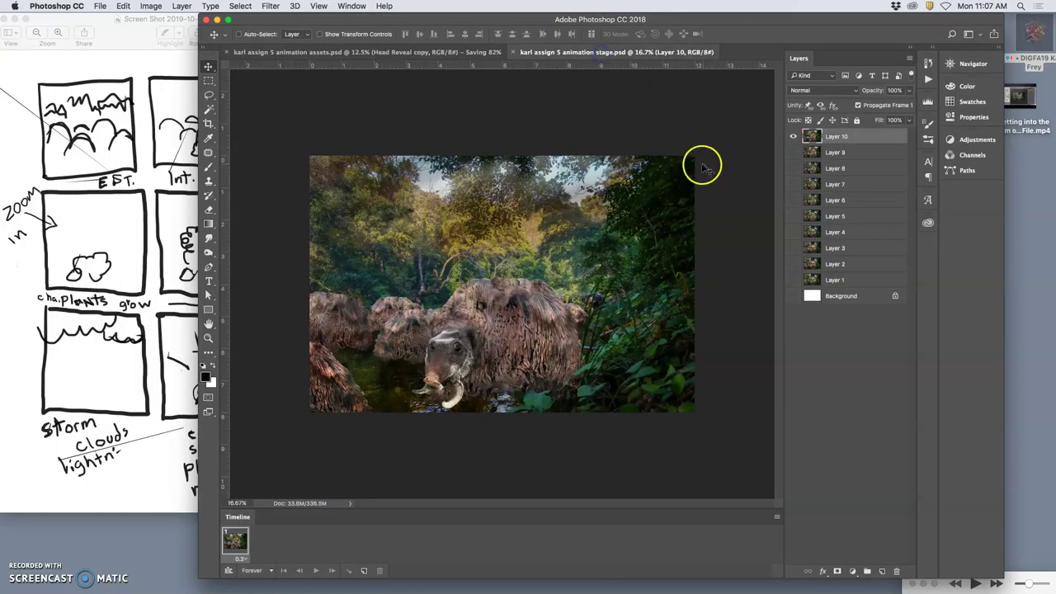
left_click(468, 53)
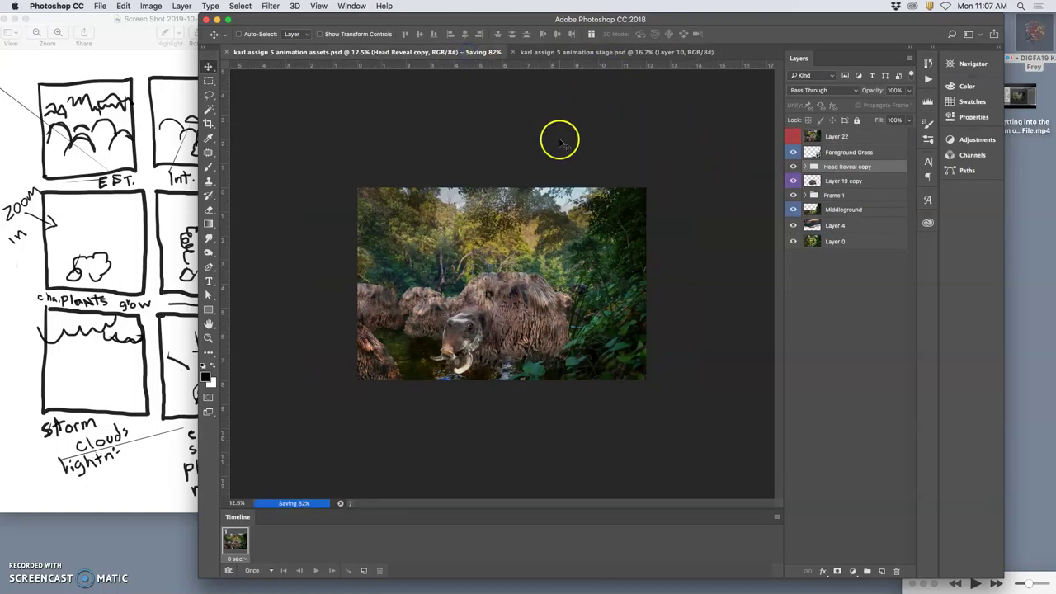
Check the hidden Layer 22 above the Foreground Grass and delete it.
left_click(840, 139)
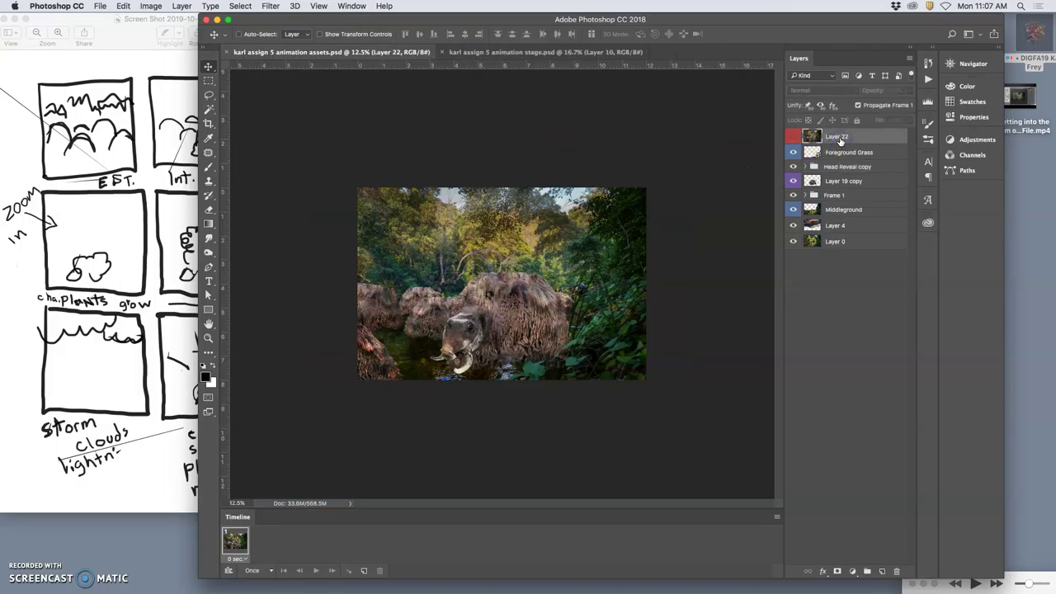
left_click(793, 137)
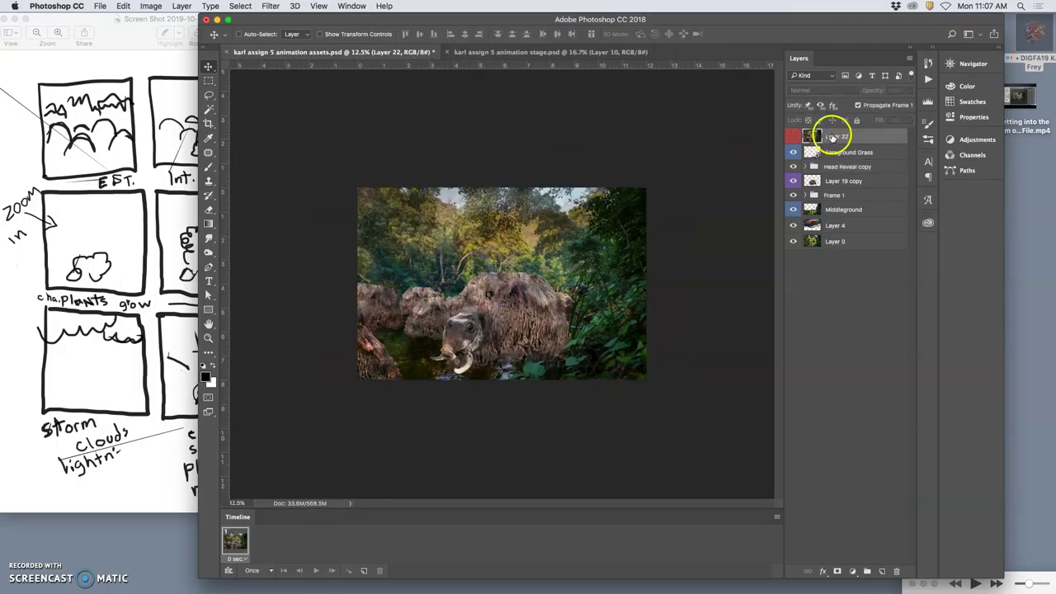
key("BackSpace")
Merge a copy of all visible layers into a new layer above Foreground Grass, keeping the original layers.
left_click(450, 24)
left_click(196, 7)
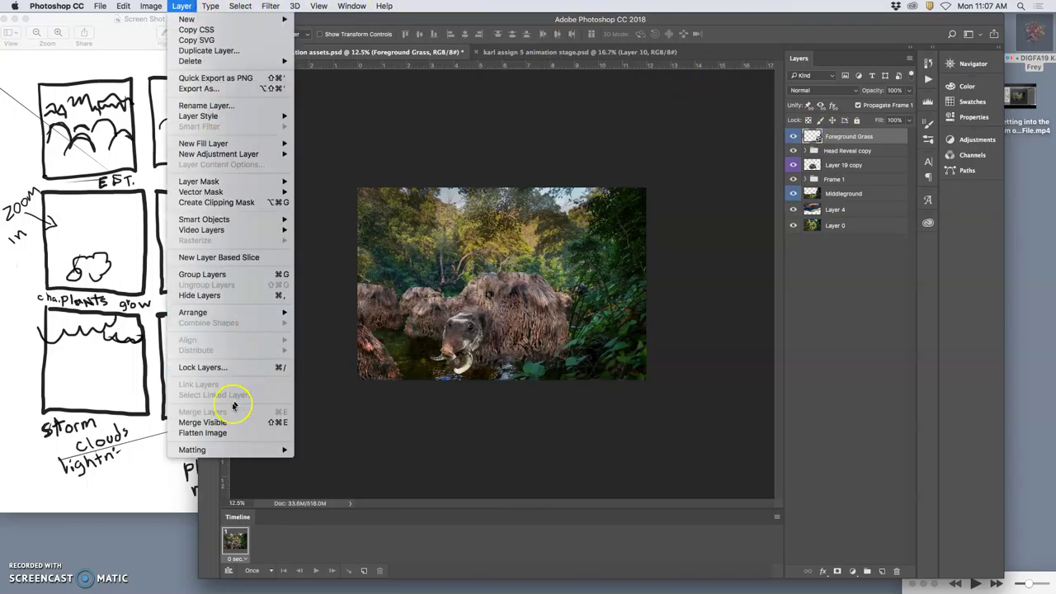
left_click(257, 424, "alt")
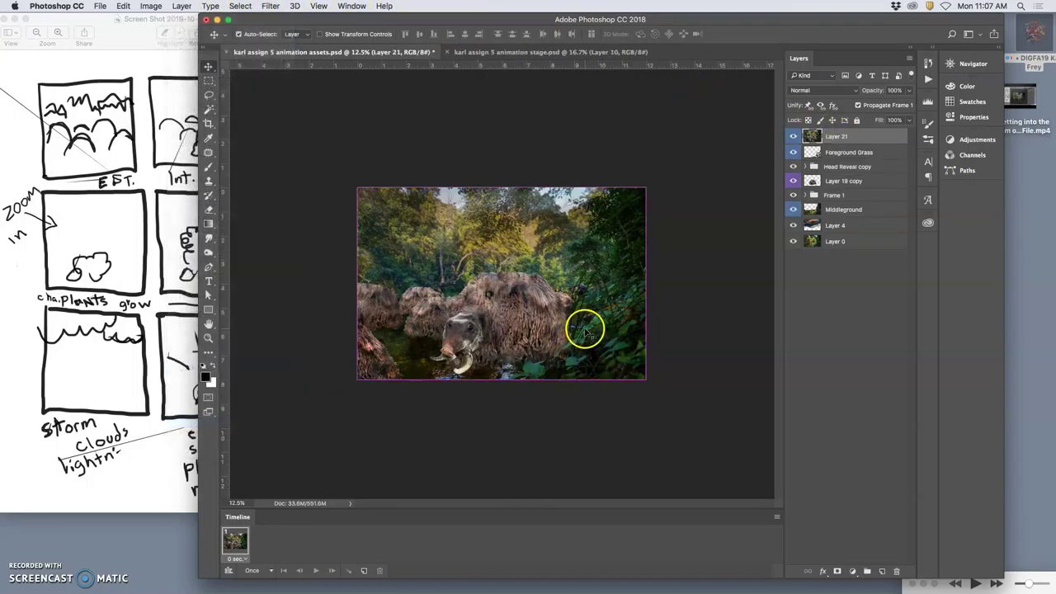
Copy the whole merged layer into the animation stage document as the top layer and hide Layer 10.
key("super+a")
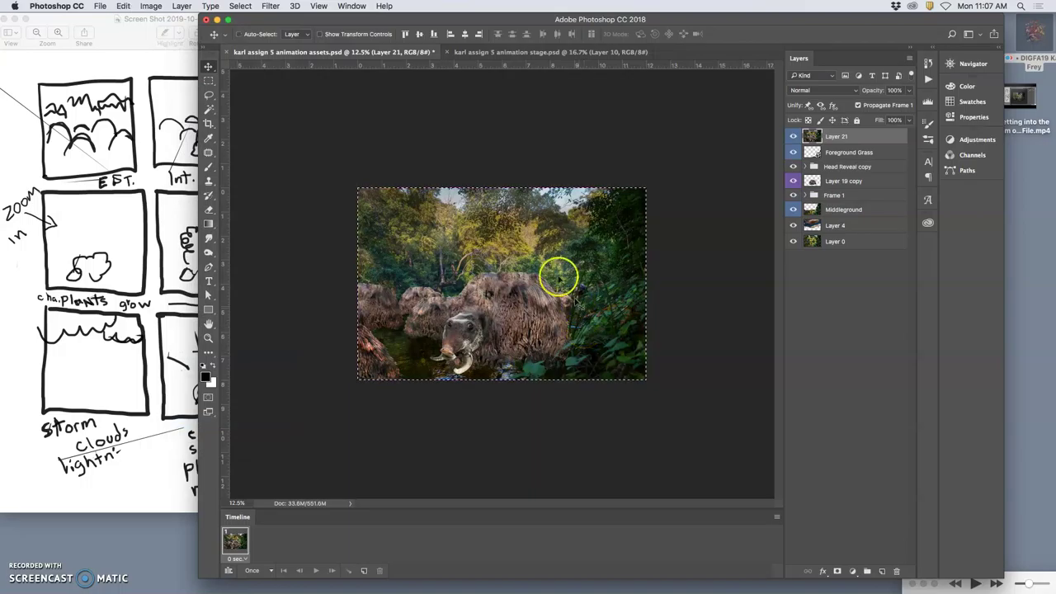
left_click(500, 52)
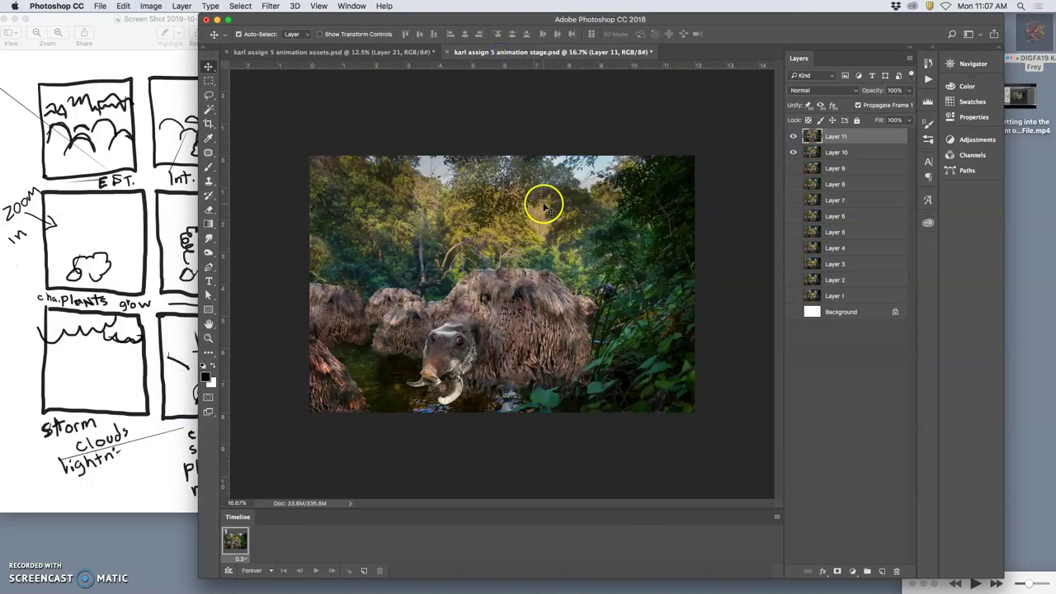
left_click(793, 152)
Make animation frames from the stage document's layers and set the delay of all frames to 0.3 seconds.
left_click(776, 516)
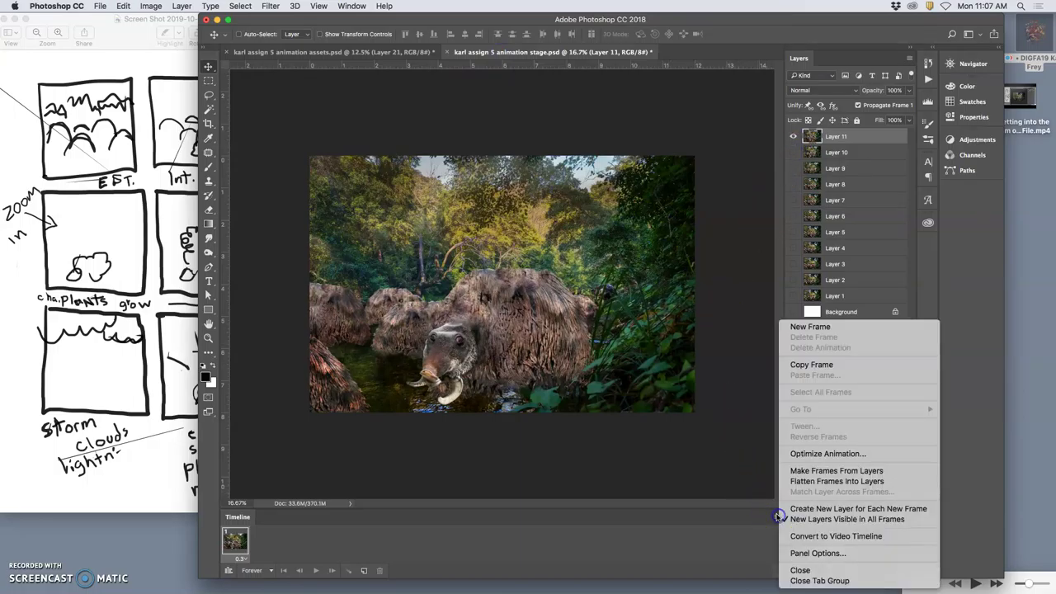
left_click(804, 471)
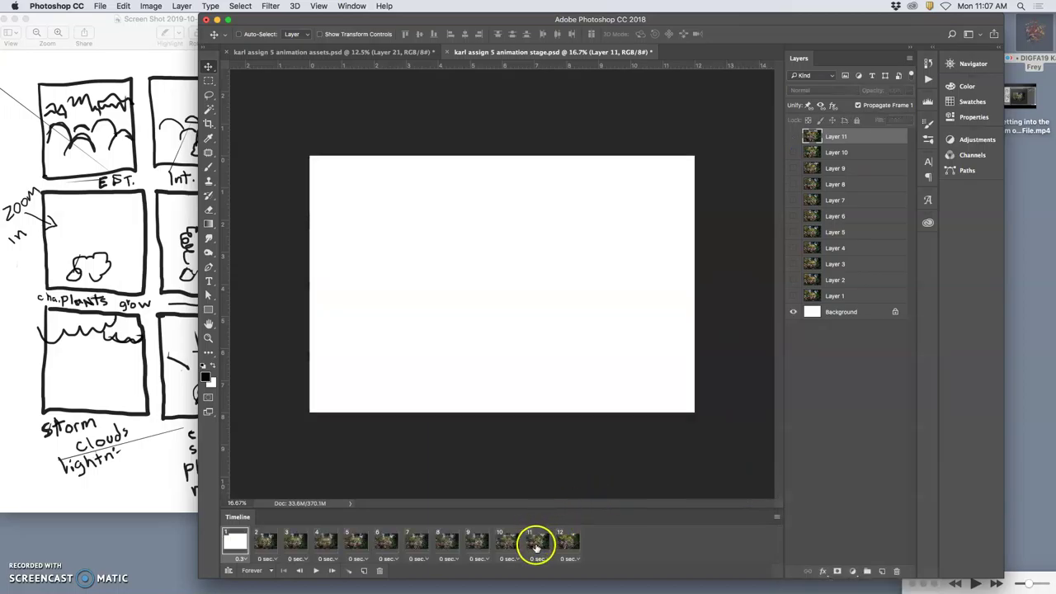
left_click(552, 546, "shift")
left_click(571, 559)
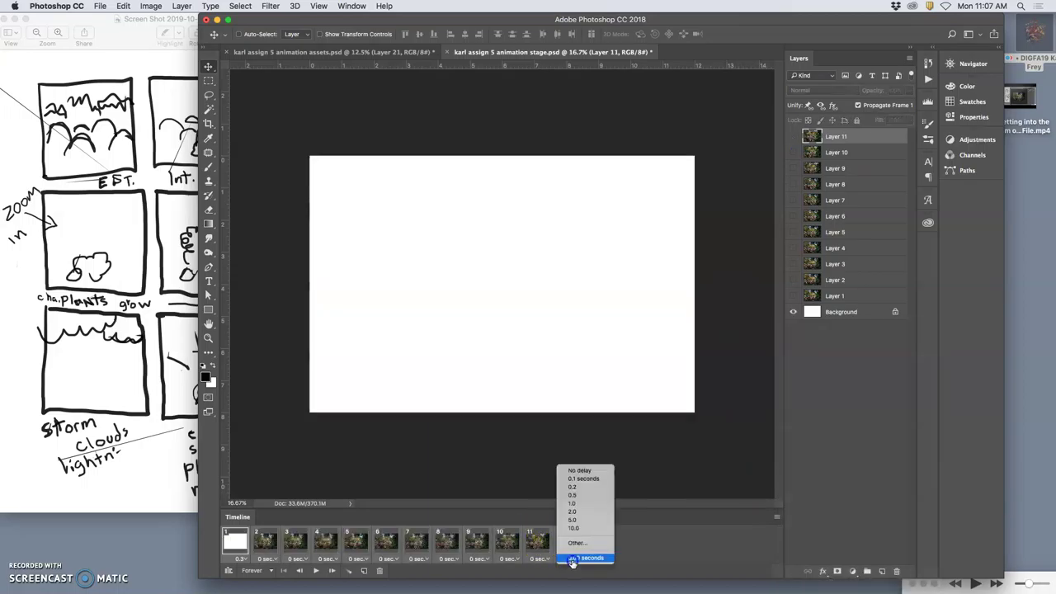
left_click(576, 544)
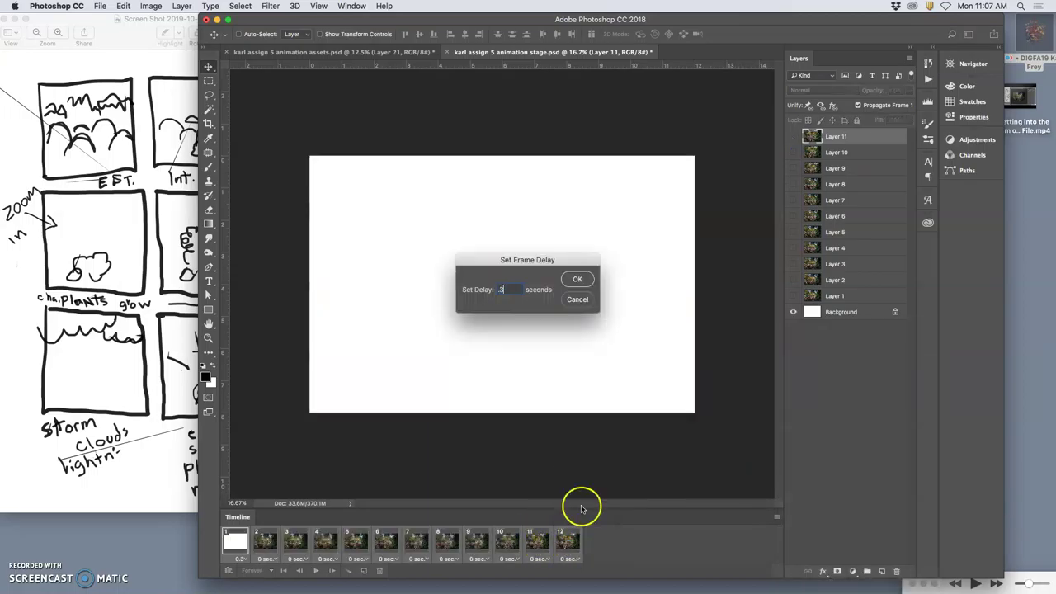
left_click(579, 280)
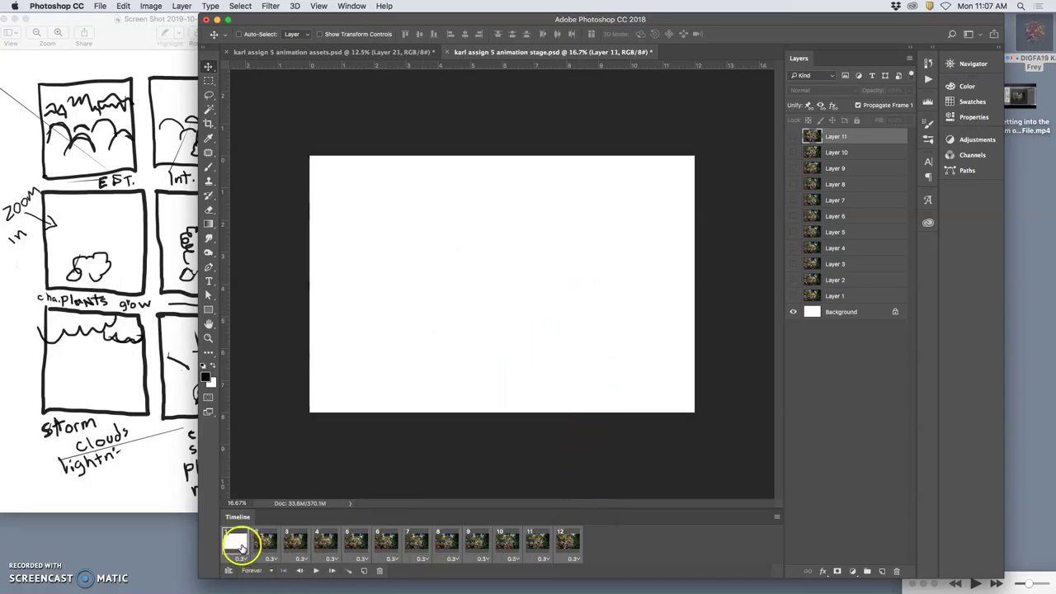
left_click(379, 570)
left_click(294, 570)
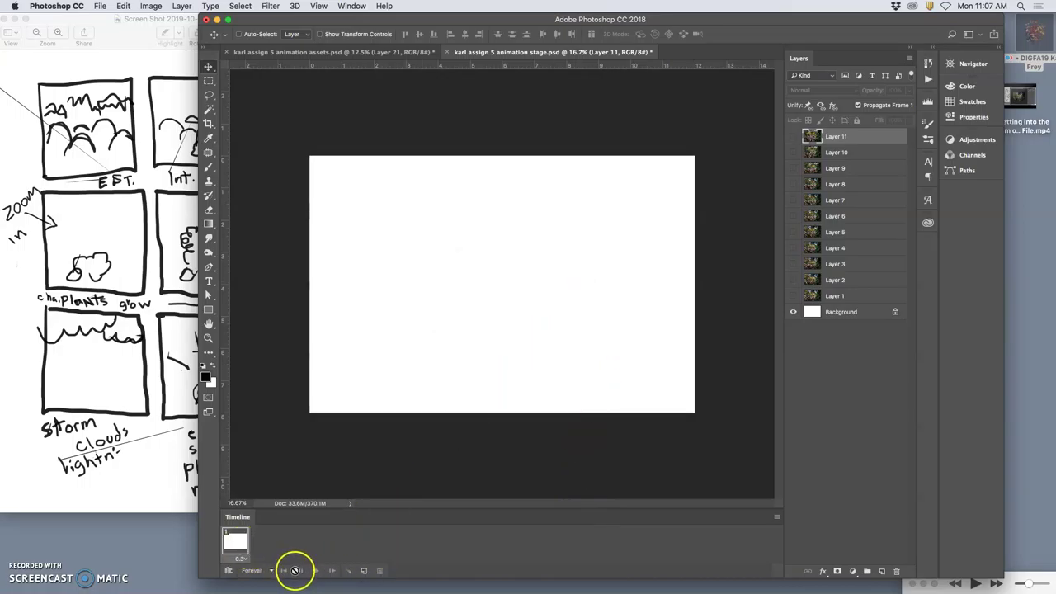
key("super+z")
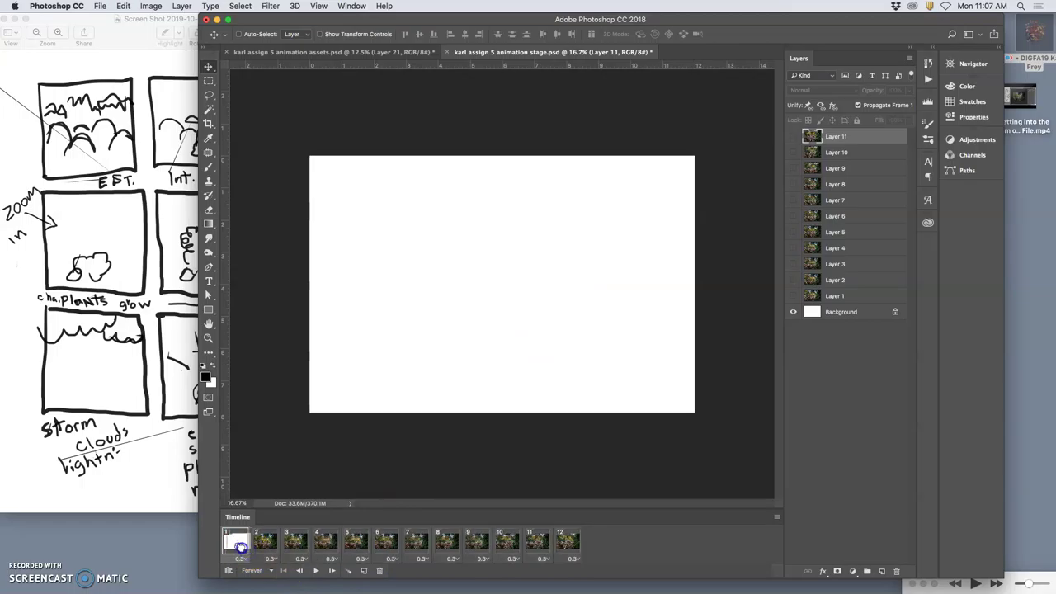
Delete the blank first frame from the timeline, then play the animation and stop it.
left_click_drag(248, 554, 380, 571)
left_click(316, 571)
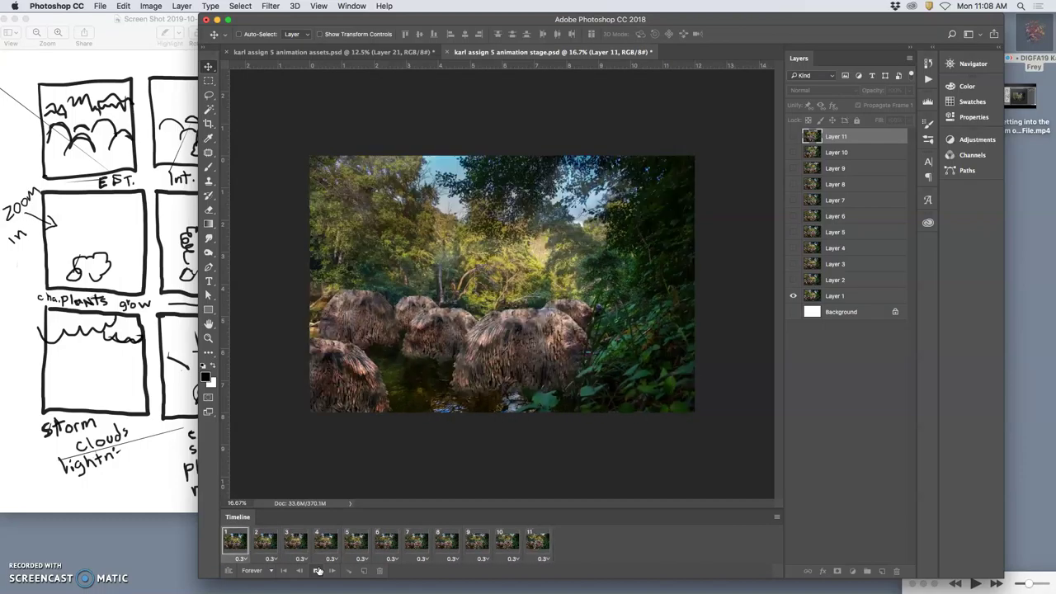
left_click(317, 571)
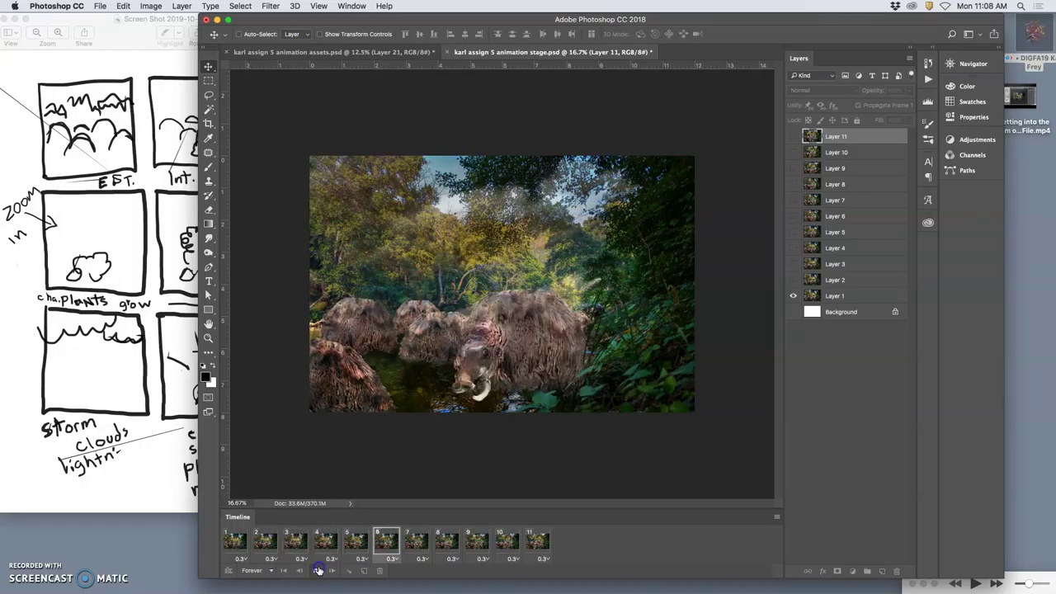
Delete all animation frames except a single one showing Layer 1 and save the stage document.
left_click(240, 542)
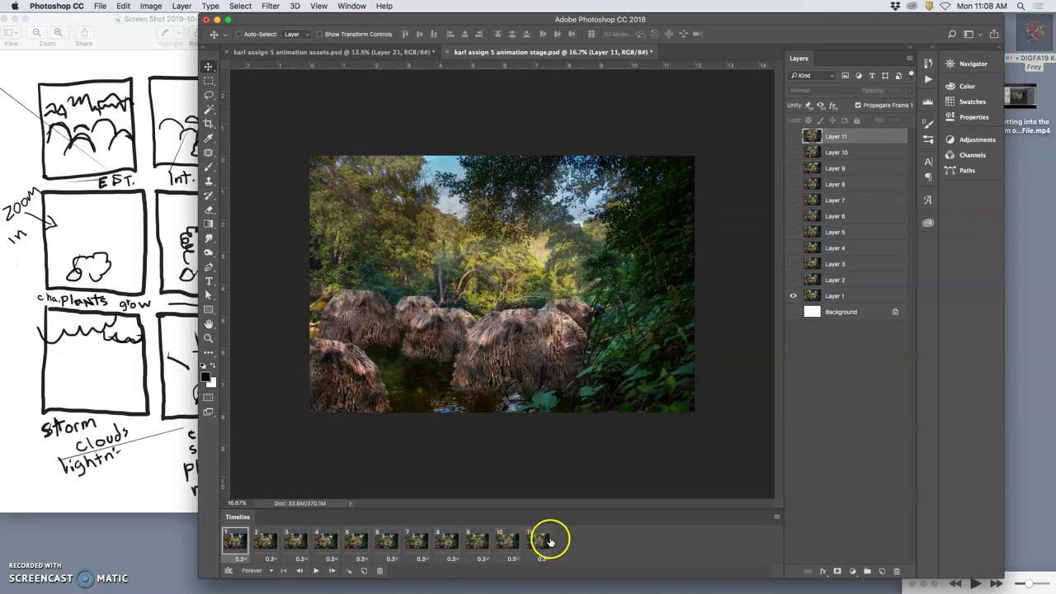
left_click(551, 540, "shift")
left_click(379, 570)
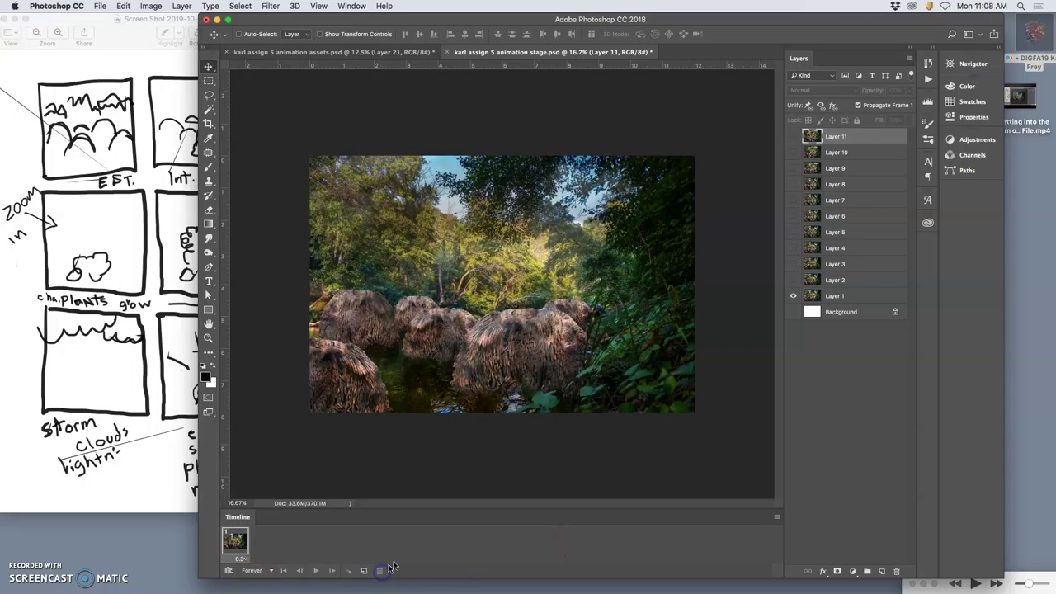
key("ctrl+s")
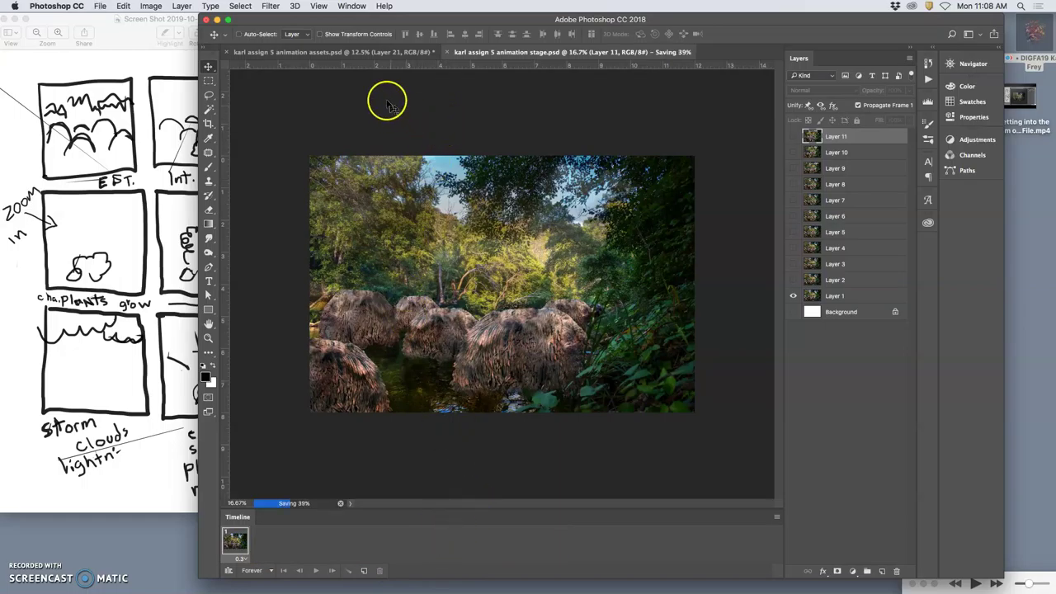
In the assets document, clear the selection, delete the merged Layer 21 and add a new group named PLANT GROUP.
left_click(370, 52)
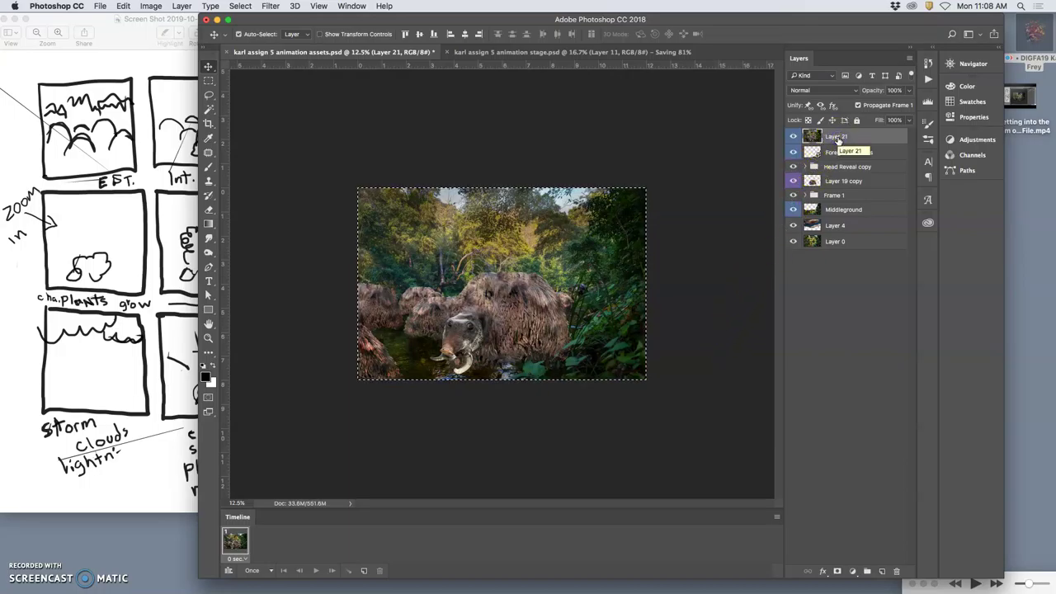
key("ctrl+d")
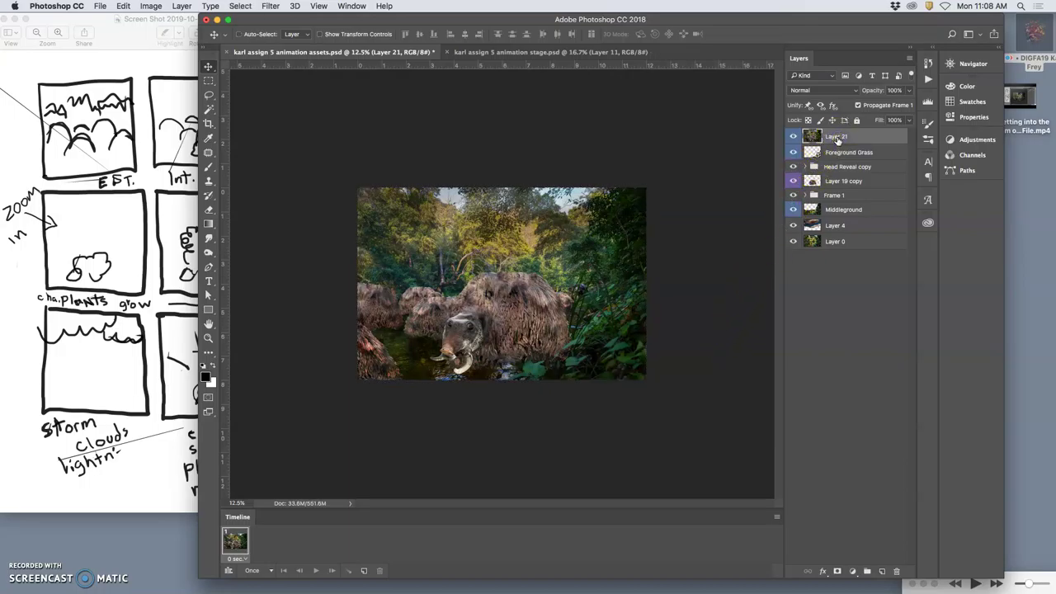
key("Delete")
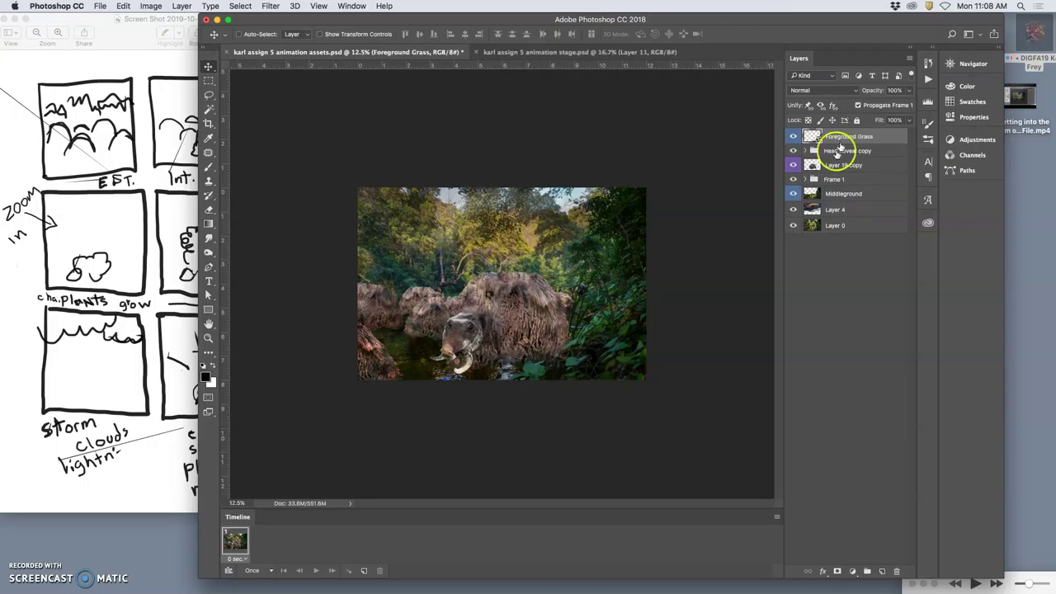
left_click(867, 571)
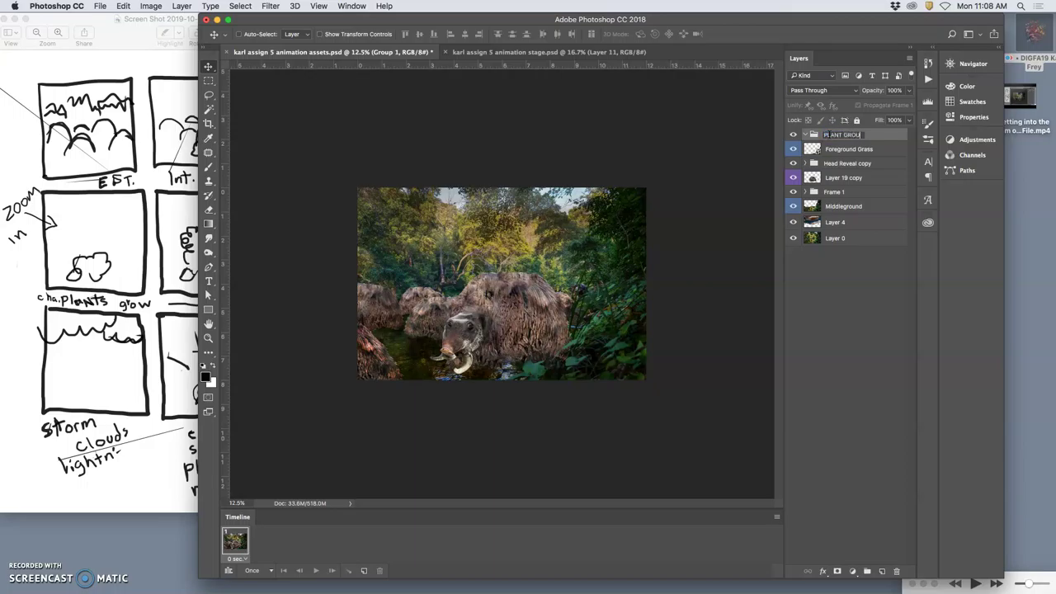
left_click(835, 300)
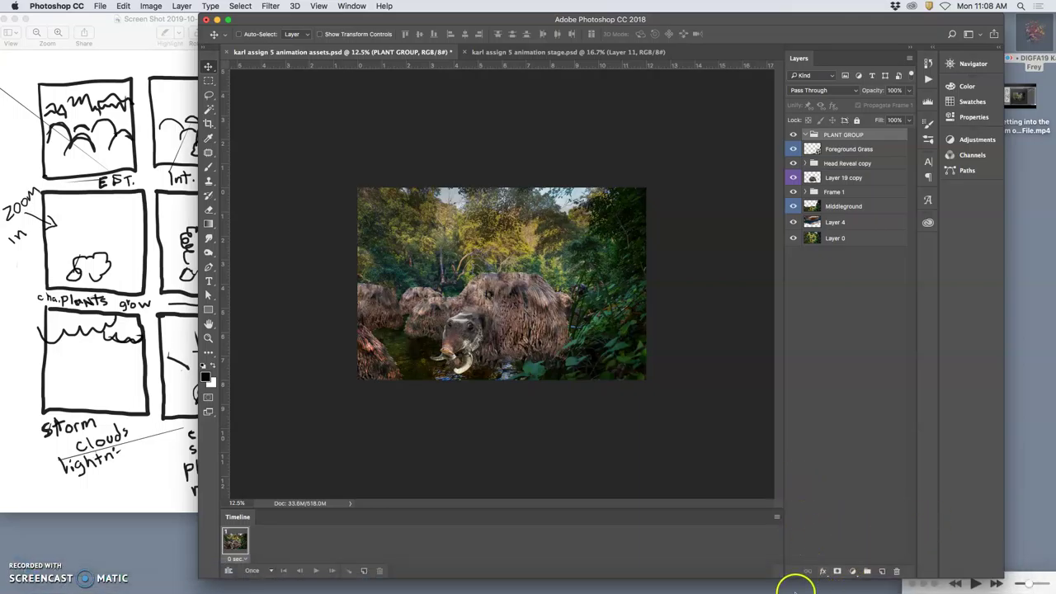
Switch to Finder and open the creature composite PSD from the Assignment 5 folder in Photoshop.
left_click(1037, 36)
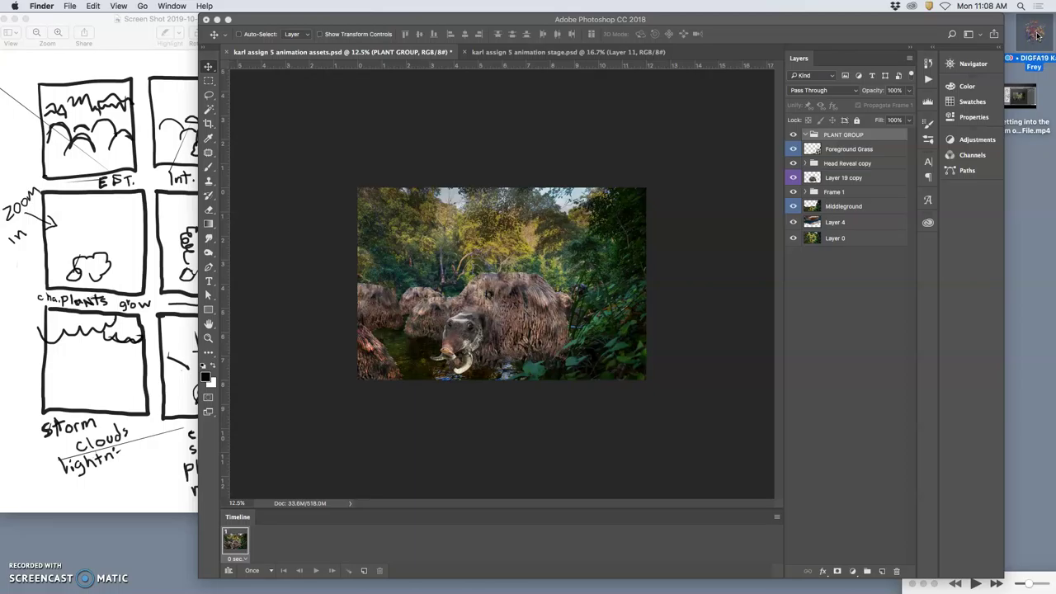
double_click(1037, 35)
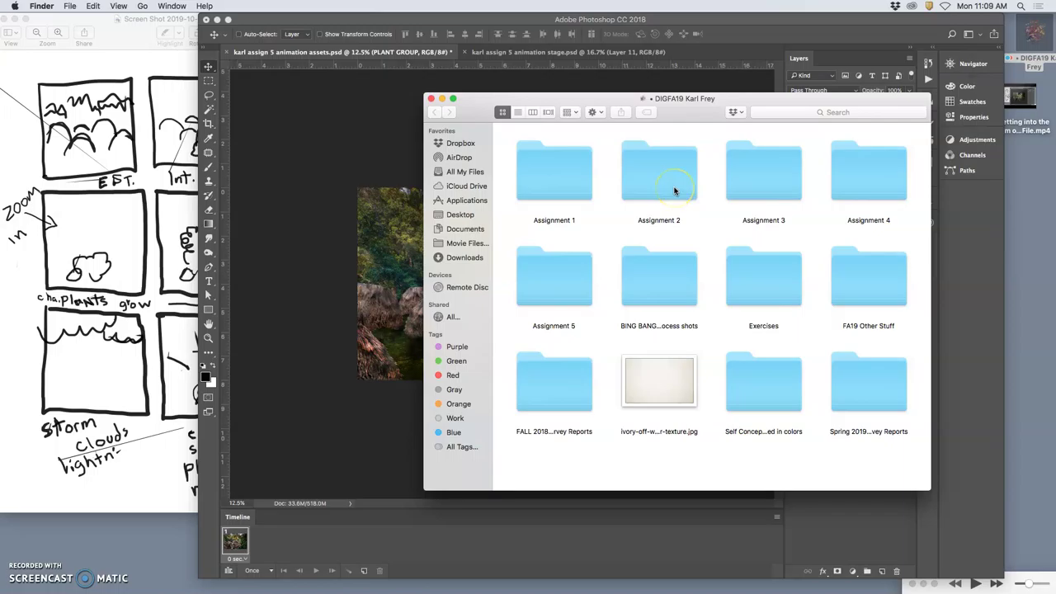
double_click(559, 302)
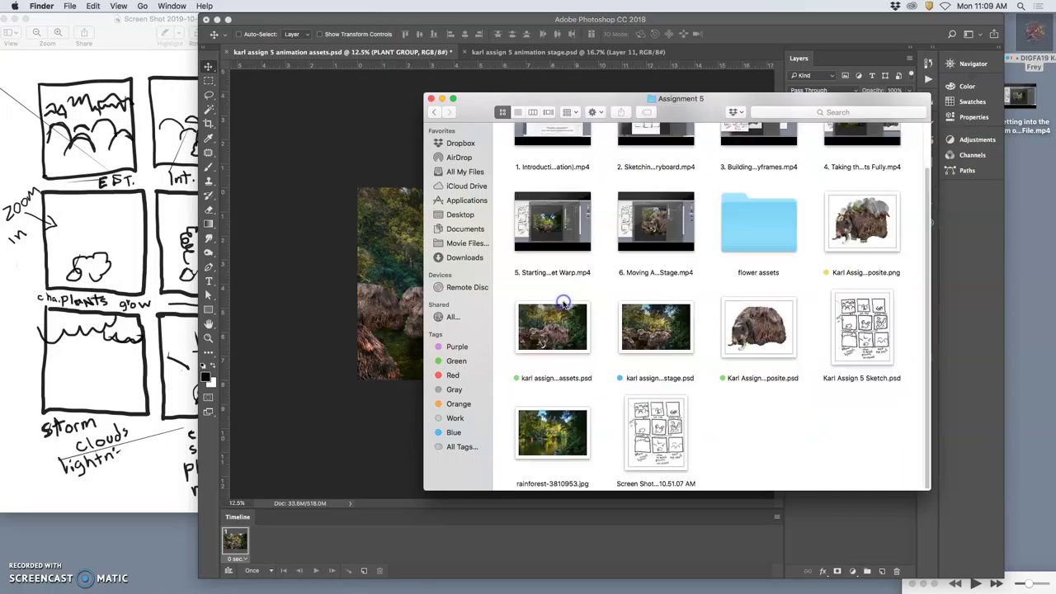
left_click(763, 338)
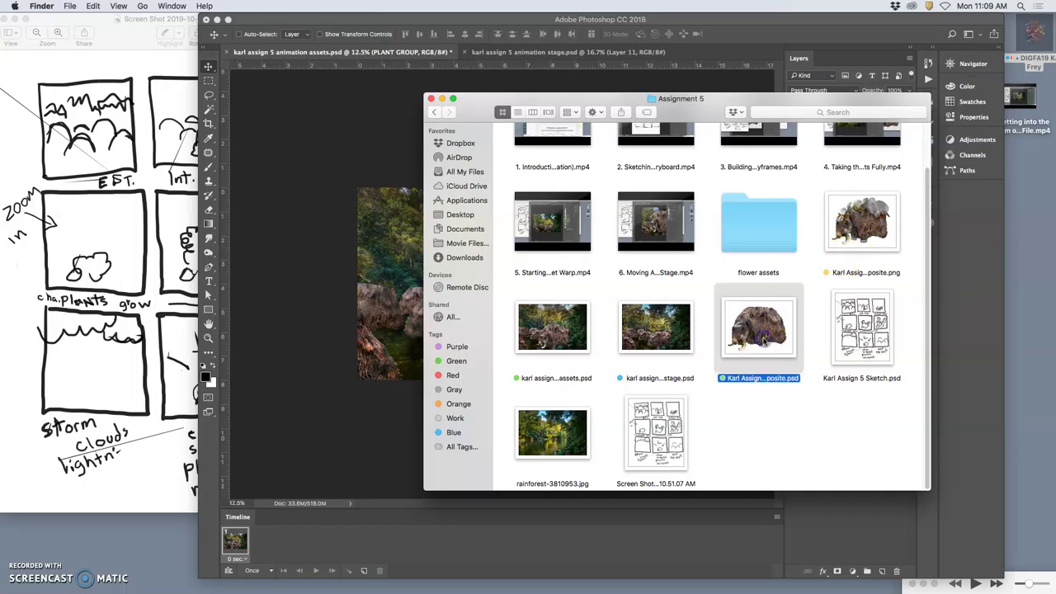
double_click(763, 341)
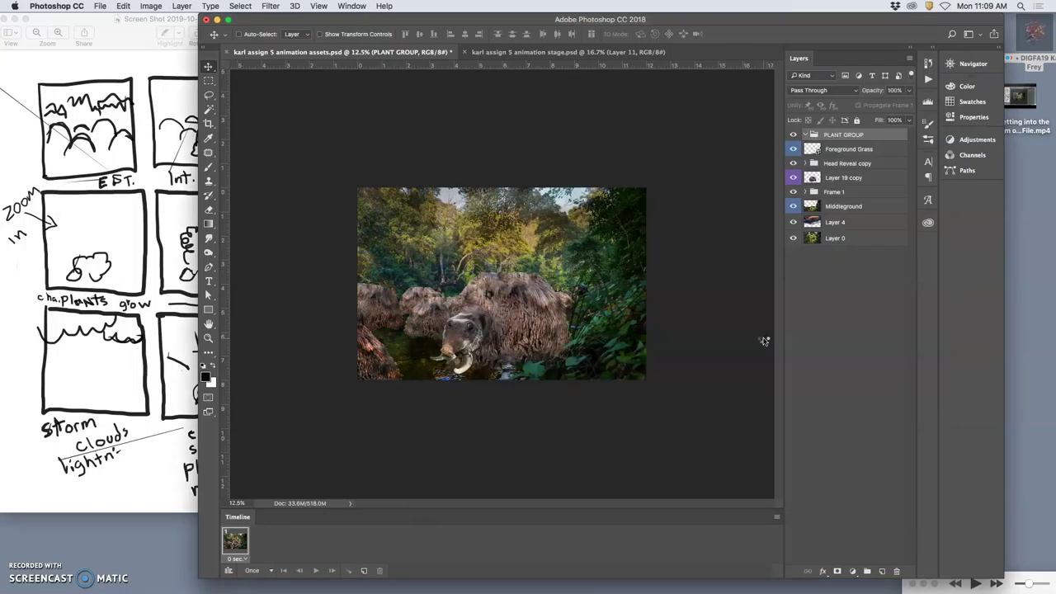